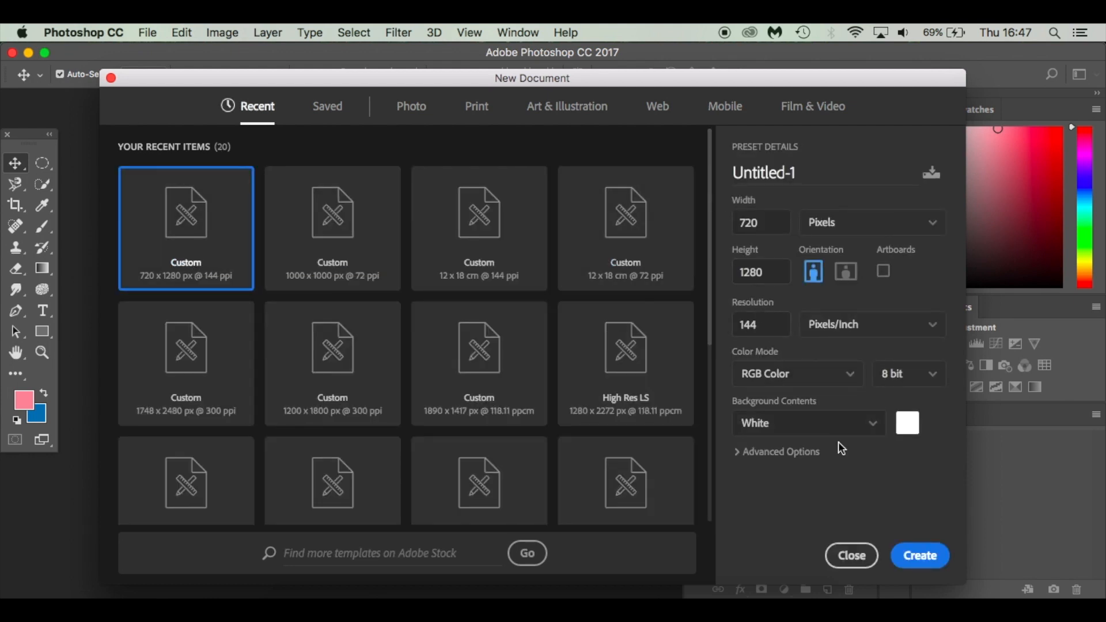
- Create the 720 x 1280 px document at 144 ppi and fill its background with blue #2b70ac
{"action": "left_click", "coordinate": [916, 556]}
{"action": "left_click", "coordinate": [43, 416]}
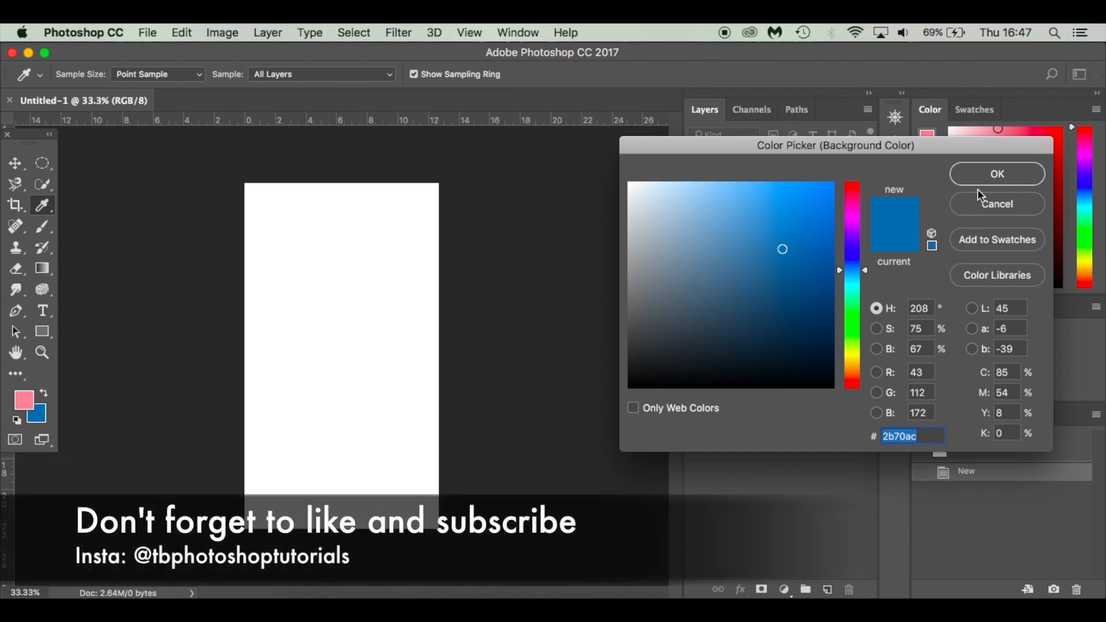
{"action": "left_click", "coordinate": [994, 176]}
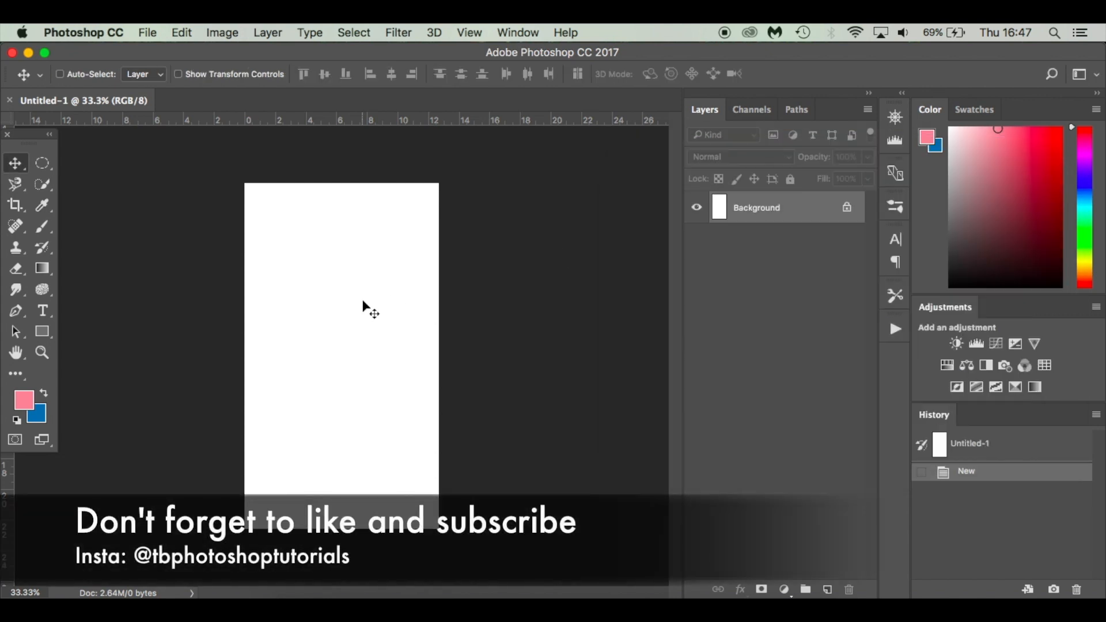
{"action": "key", "text": "super+BackSpace"}
{"action": "left_click", "coordinate": [18, 421]}
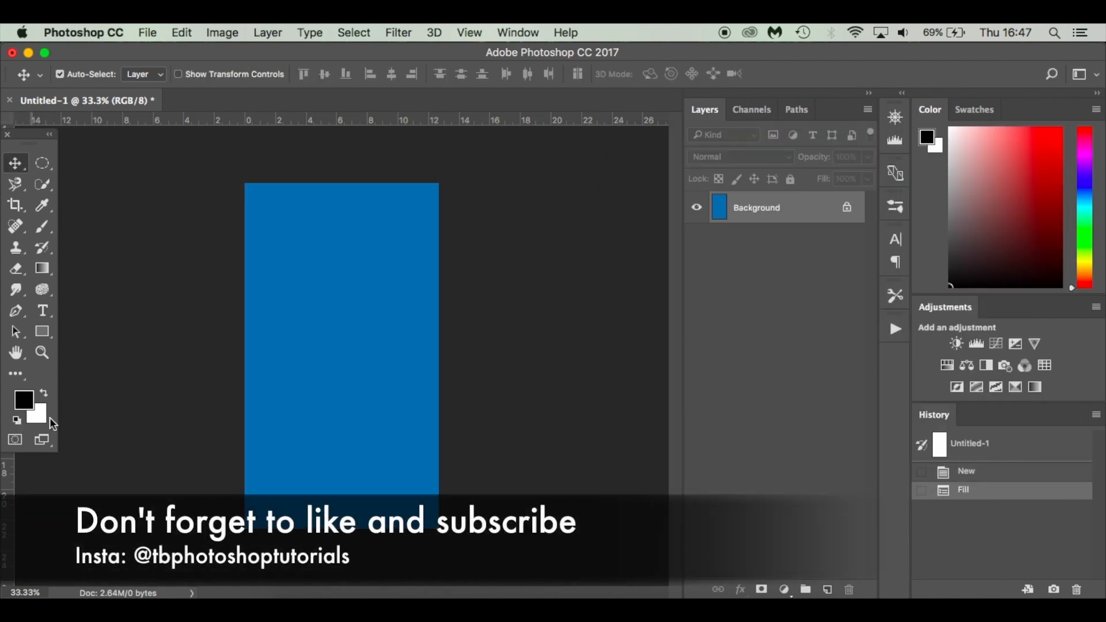
- Place EHRVrrkXUAAsJDA.jpg from the Latest Tutorial folder in Finder and open its smart object contents
{"action": "left_click", "coordinate": [297, 579]}
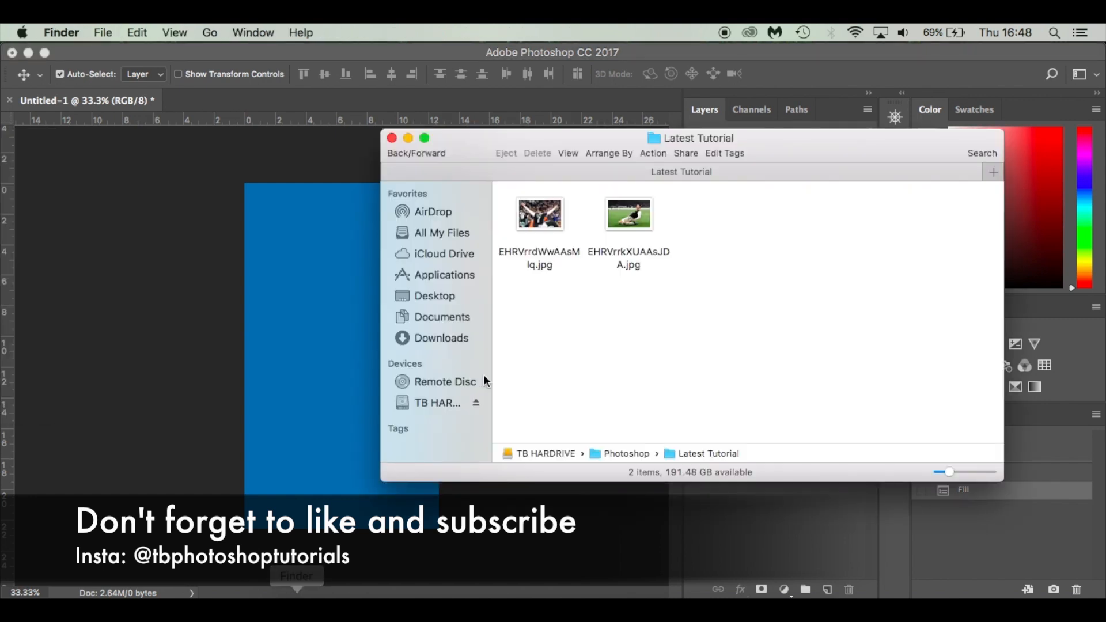
{"action": "left_click_drag", "start_coordinate": [632, 223], "coordinate": [330, 407]}
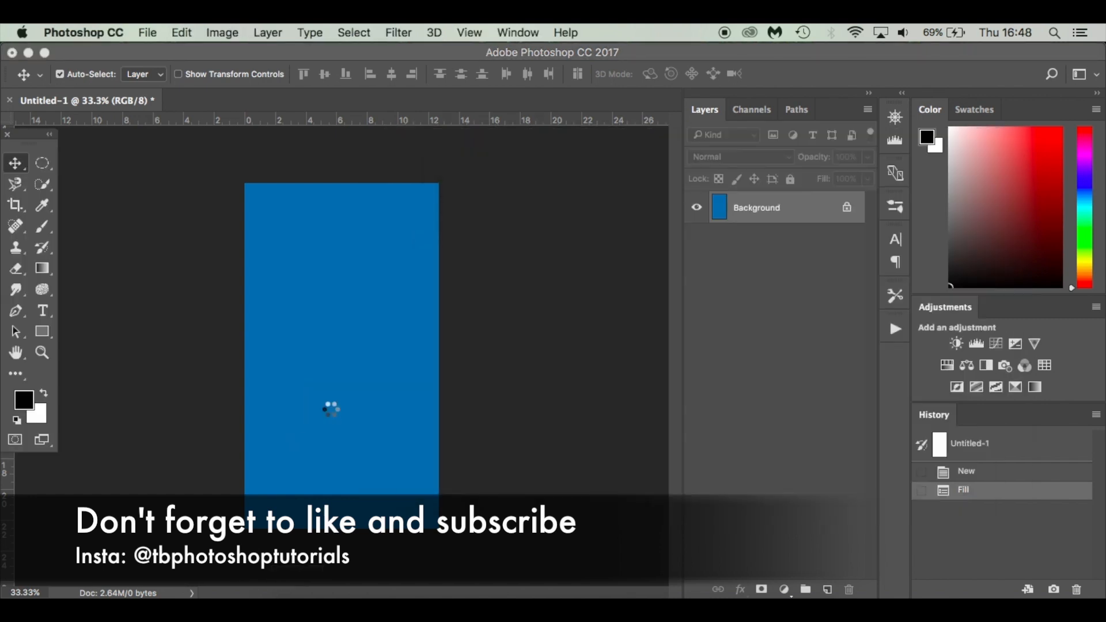
{"action": "key", "text": "Return"}
{"action": "double_click", "coordinate": [716, 216]}
- Start a Pen path on the shirt front of the sliding player and trace it over the chest up to the chin
{"action": "scroll", "coordinate": [417, 314], "scroll_direction": "up", "scroll_amount": 10}
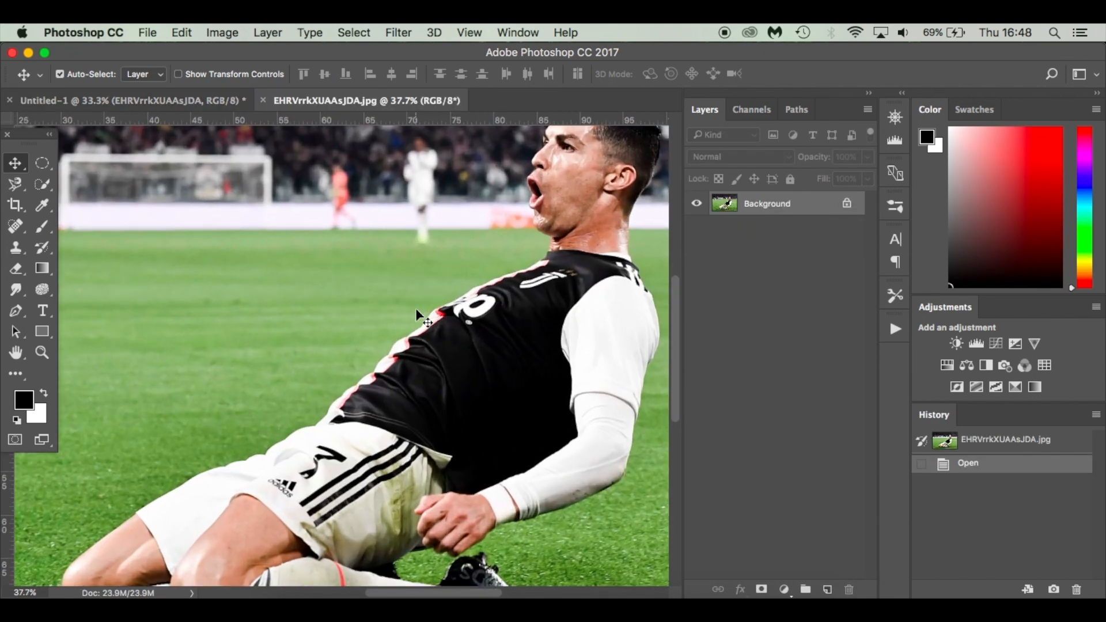
{"action": "key", "text": "p"}
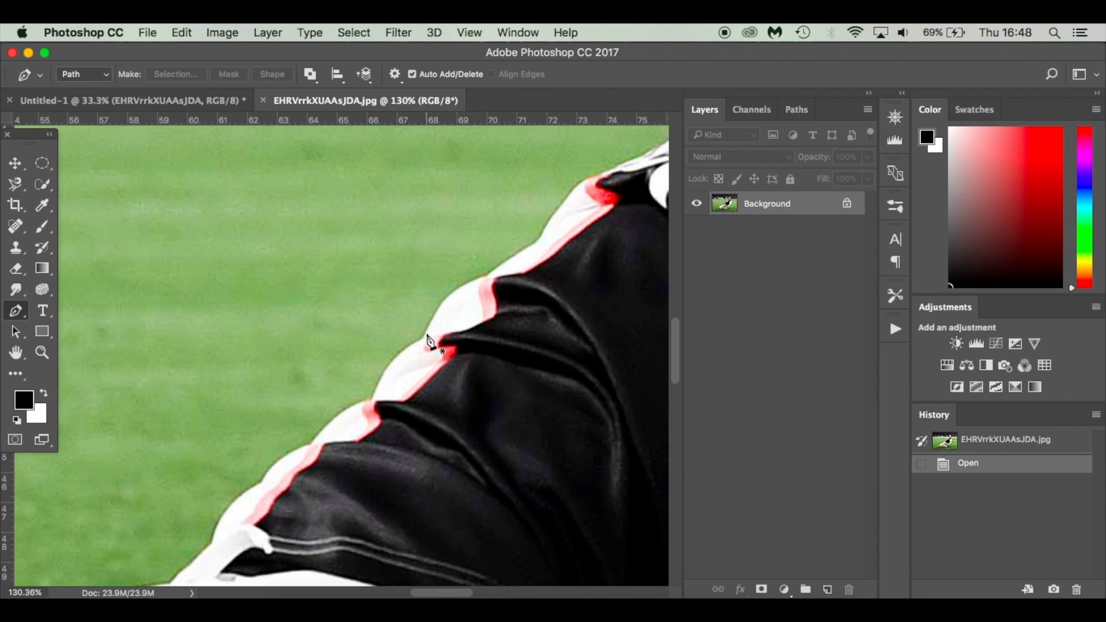
{"action": "left_click", "coordinate": [427, 336]}
{"action": "left_click", "coordinate": [488, 281]}
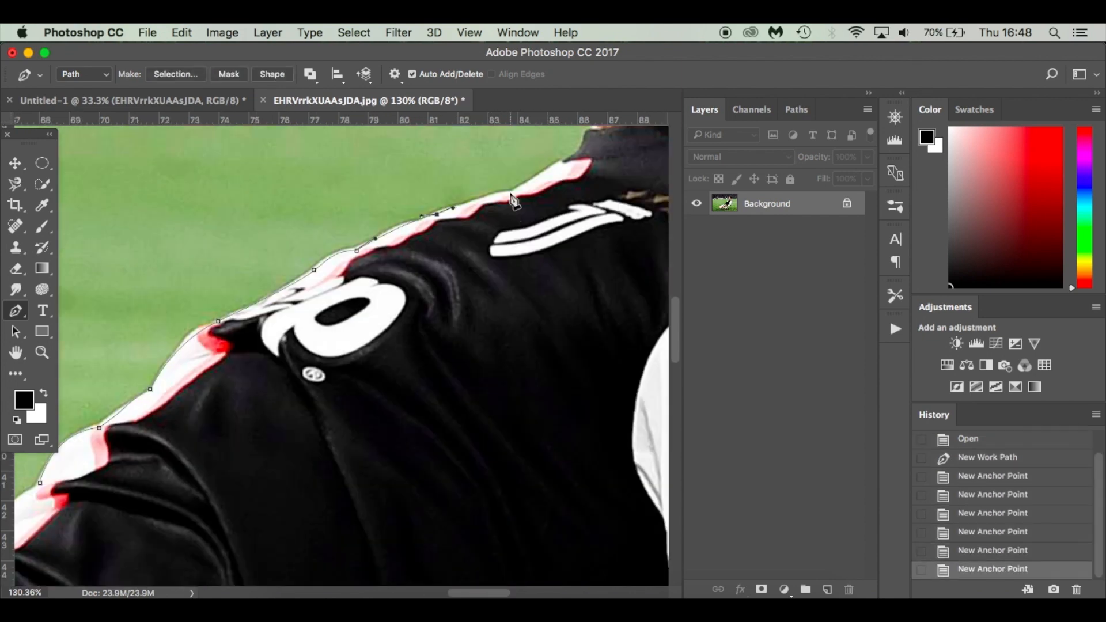
{"action": "left_click", "coordinate": [511, 193]}
{"action": "scroll", "coordinate": [536, 191], "scroll_direction": "up", "scroll_amount": 8}
{"action": "left_click", "coordinate": [474, 222]}
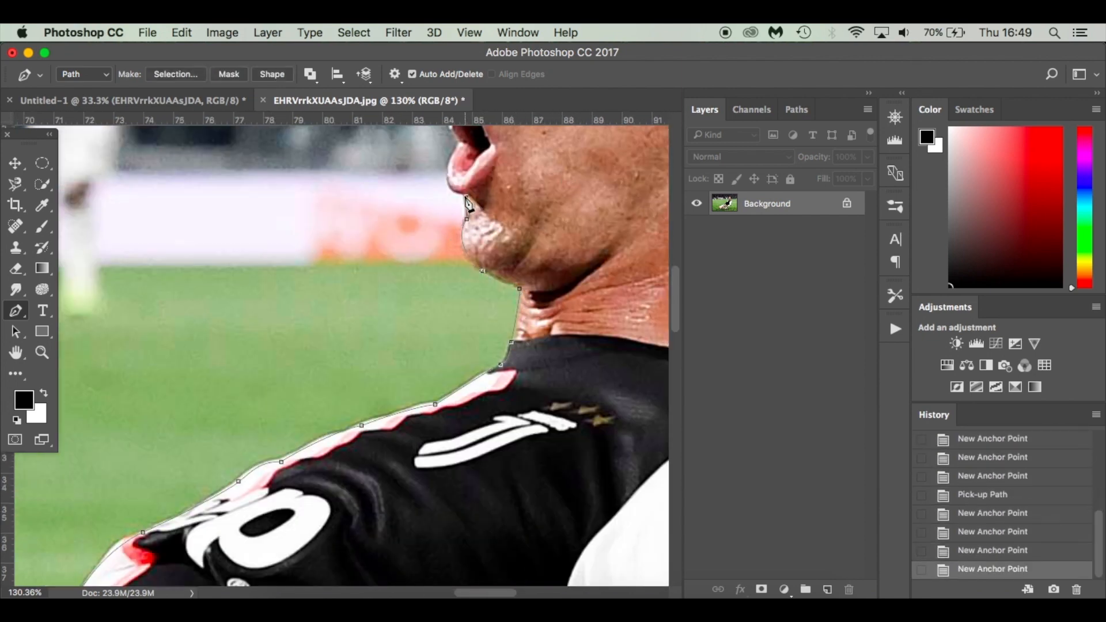
- Continue the path along the player's face, forehead and hair to the back of the head
{"action": "scroll", "coordinate": [469, 207], "scroll_direction": "up", "scroll_amount": 4}
{"action": "scroll", "coordinate": [461, 230], "scroll_direction": "up", "scroll_amount": 4}
{"action": "left_click_drag", "start_coordinate": [482, 185], "coordinate": [492, 177]}
{"action": "scroll", "coordinate": [492, 176], "scroll_direction": "up", "scroll_amount": 5}
{"action": "left_click", "coordinate": [455, 216]}
{"action": "scroll", "coordinate": [542, 230], "scroll_direction": "right", "scroll_amount": 5}
{"action": "left_click", "coordinate": [652, 352]}
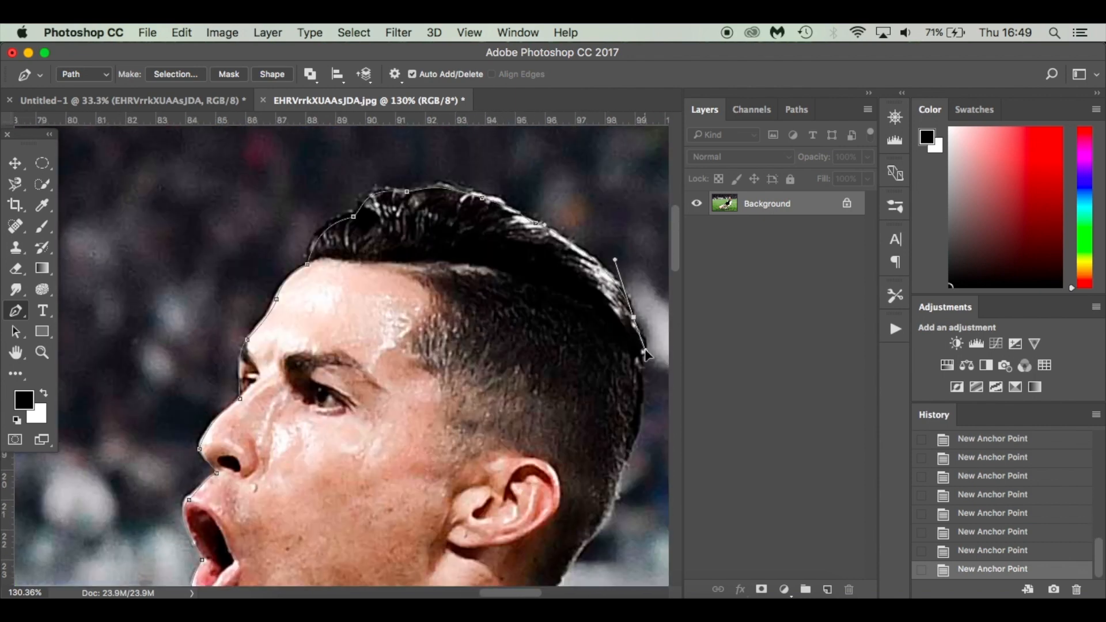
- Extend the path down the back of the head, the neck and shoulder to the hem of the white sleeve
{"action": "scroll", "coordinate": [613, 496], "scroll_direction": "down", "scroll_amount": 10}
{"action": "left_click", "coordinate": [503, 424]}
{"action": "scroll", "coordinate": [516, 482], "scroll_direction": "down", "scroll_amount": 4}
{"action": "left_click", "coordinate": [546, 425]}
{"action": "scroll", "coordinate": [548, 433], "scroll_direction": "down", "scroll_amount": 10}
{"action": "left_click", "coordinate": [525, 443]}
{"action": "scroll", "coordinate": [525, 447], "scroll_direction": "down", "scroll_amount": 8}
{"action": "left_click", "coordinate": [482, 395]}
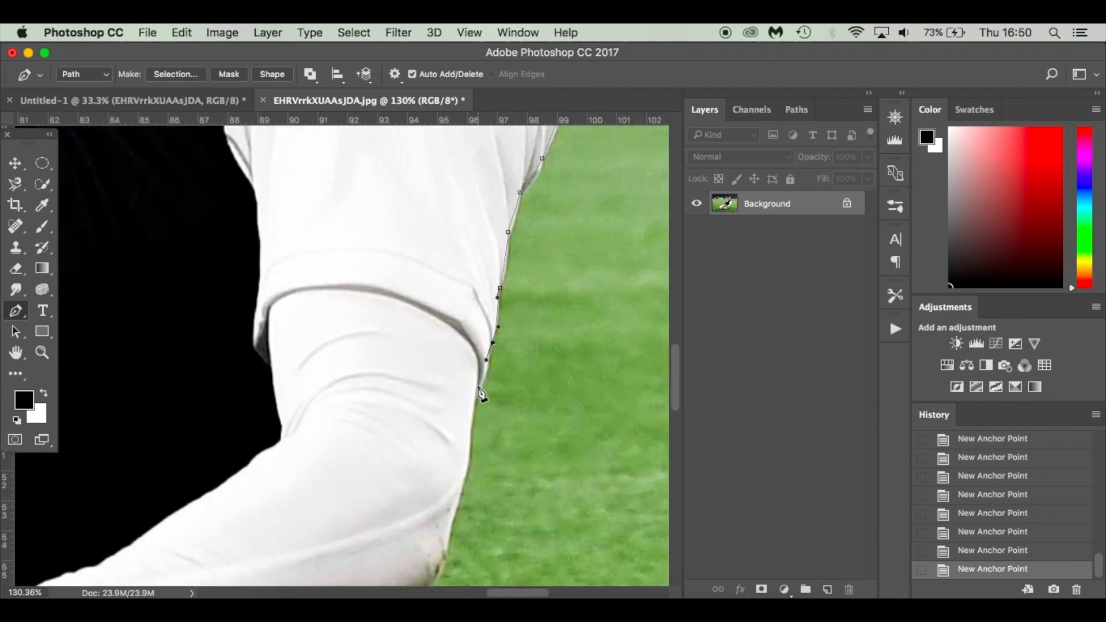
- Trace the path around the elbow, along the underside of the forearm and around the clenched hand
{"action": "scroll", "coordinate": [478, 415], "scroll_direction": "down", "scroll_amount": 8}
{"action": "left_click", "coordinate": [560, 338]}
{"action": "left_click", "coordinate": [404, 415]}
{"action": "left_click", "coordinate": [279, 455]}
{"action": "left_click", "coordinate": [195, 480]}
{"action": "scroll", "coordinate": [195, 480], "scroll_direction": "left", "scroll_amount": 8}
{"action": "left_click", "coordinate": [274, 419]}
{"action": "scroll", "coordinate": [248, 438], "scroll_direction": "left", "scroll_amount": 4}
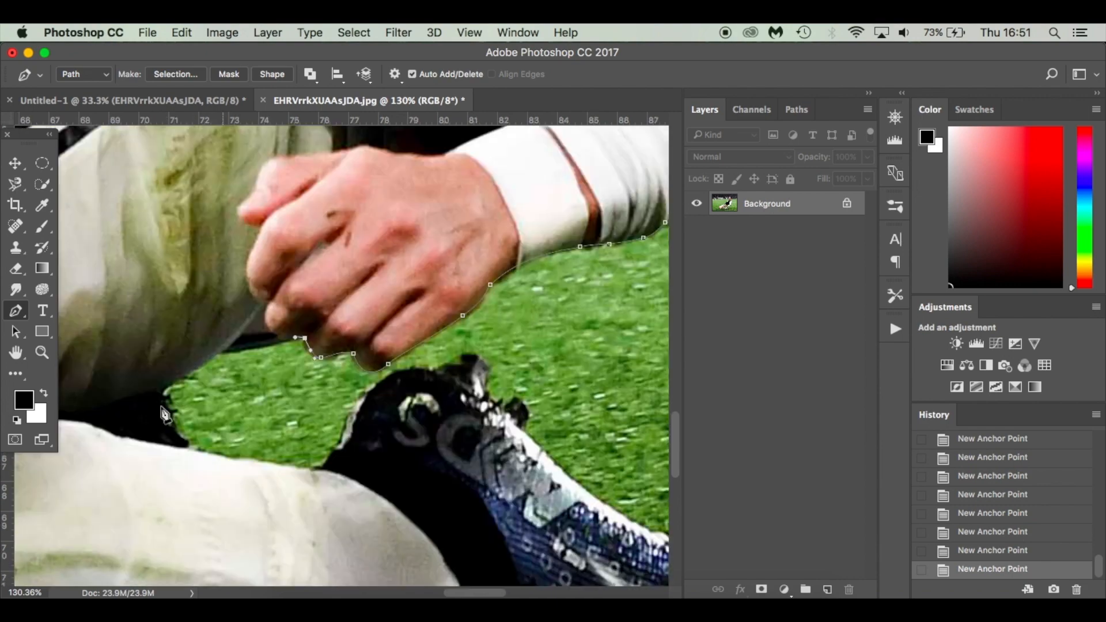
- Carry the path around the grass gap below the hand and along the outline of the boot
{"action": "left_click", "coordinate": [208, 428]}
{"action": "left_click", "coordinate": [231, 492]}
{"action": "left_click", "coordinate": [359, 513]}
{"action": "left_click", "coordinate": [378, 494]}
{"action": "left_click", "coordinate": [405, 441]}
{"action": "left_click", "coordinate": [475, 413]}
{"action": "left_click", "coordinate": [568, 473]}
{"action": "scroll", "coordinate": [568, 472], "scroll_direction": "right", "scroll_amount": 6}
{"action": "left_click", "coordinate": [585, 467]}
{"action": "scroll", "coordinate": [606, 507], "scroll_direction": "right", "scroll_amount": 3}
{"action": "scroll", "coordinate": [603, 518], "scroll_direction": "down", "scroll_amount": 4}
{"action": "left_click_drag", "start_coordinate": [433, 423], "coordinate": [398, 425]}
- Trace the path along the grass line beneath the lower legs and socks to the front knee
{"action": "scroll", "coordinate": [369, 369], "scroll_direction": "left", "scroll_amount": 10}
{"action": "left_click", "coordinate": [375, 351]}
{"action": "scroll", "coordinate": [304, 358], "scroll_direction": "left", "scroll_amount": 10}
{"action": "left_click", "coordinate": [217, 296]}
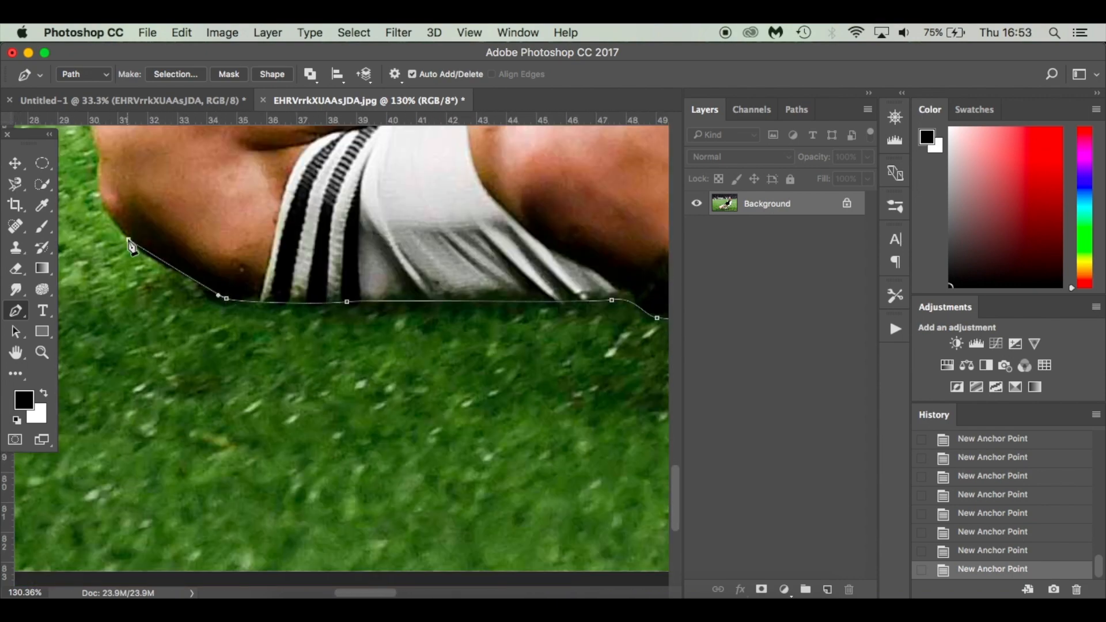
- Trace the path over the knees, thighs and shorts and close it at its starting point on the shirt
{"action": "left_click", "coordinate": [336, 222]}
{"action": "scroll", "coordinate": [341, 234], "scroll_direction": "right", "scroll_amount": 5}
{"action": "left_click_drag", "start_coordinate": [317, 269], "coordinate": [332, 257]}
{"action": "mouse_move", "coordinate": [457, 213]}
{"action": "left_mouse_down"}
{"action": "mouse_move", "coordinate": [513, 217]}
{"action": "mouse_move", "coordinate": [562, 187]}
{"action": "left_mouse_up"}
{"action": "left_click_drag", "start_coordinate": [594, 167], "coordinate": [618, 158]}
{"action": "scroll", "coordinate": [611, 167], "scroll_direction": "right", "scroll_amount": 8}
{"action": "left_click_drag", "start_coordinate": [385, 342], "coordinate": [433, 323]}
{"action": "left_click_drag", "start_coordinate": [487, 293], "coordinate": [529, 290]}
{"action": "scroll", "coordinate": [507, 288], "scroll_direction": "right", "scroll_amount": 6}
{"action": "left_click_drag", "start_coordinate": [410, 349], "coordinate": [459, 319]}
{"action": "left_click_drag", "start_coordinate": [577, 197], "coordinate": [602, 187]}
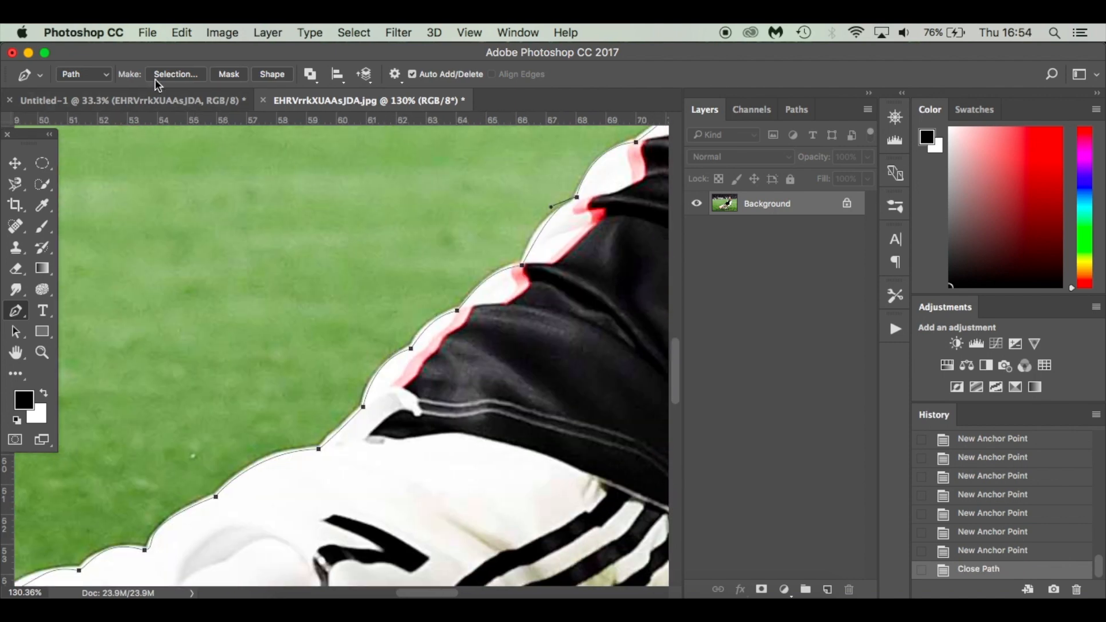
- Convert the closed path into a selection and copy the selected player to a new layer
{"action": "left_click", "coordinate": [186, 75]}
{"action": "left_click", "coordinate": [639, 224]}
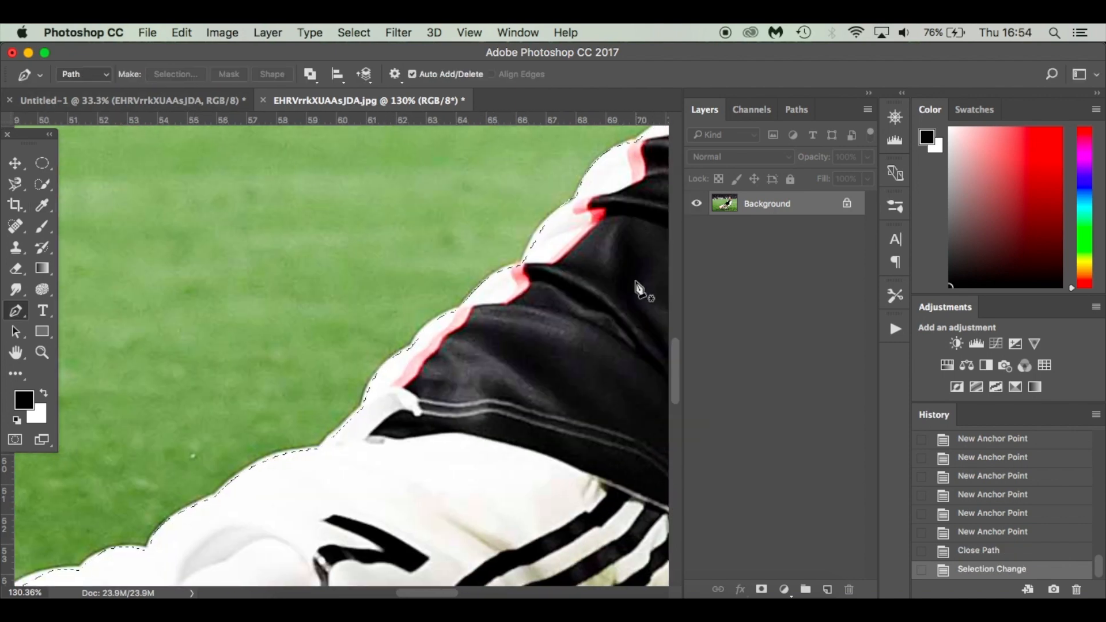
{"action": "key", "text": "super+0"}
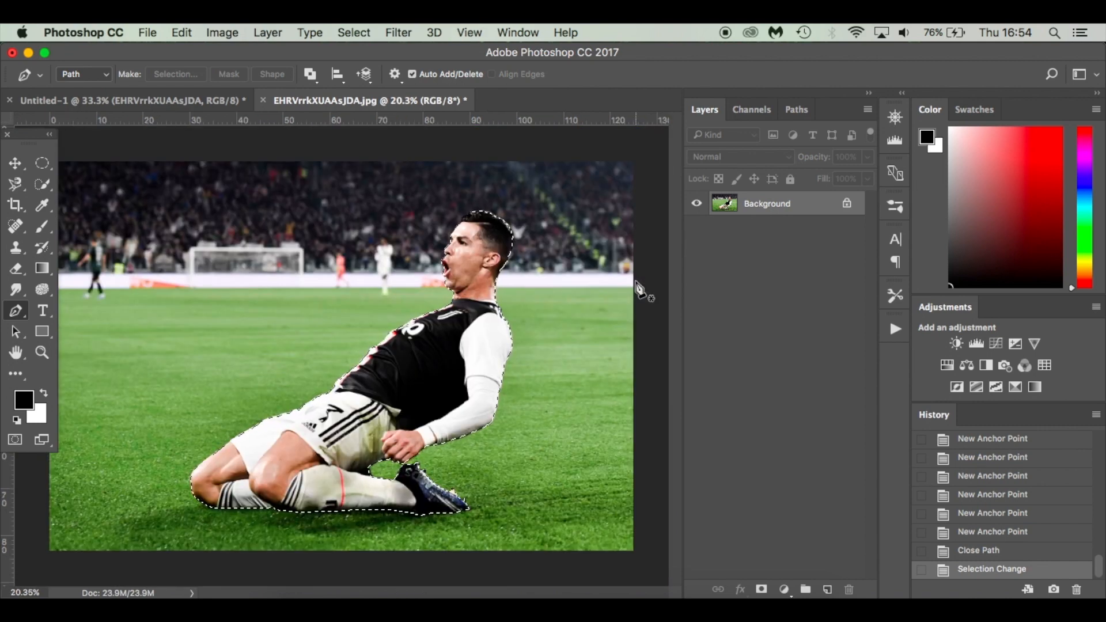
{"action": "key", "text": "super+j"}
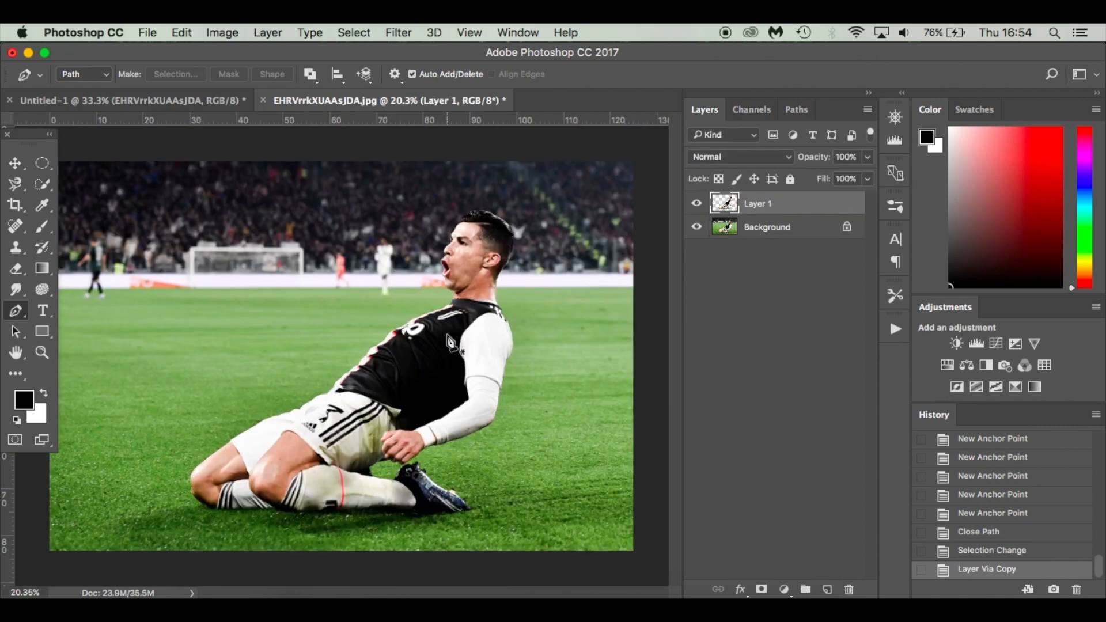
- Transfer the sliding player cutout layer into the Untitled-1 document
{"action": "key", "text": "v"}
{"action": "left_click_drag", "start_coordinate": [451, 344], "coordinate": [188, 107]}
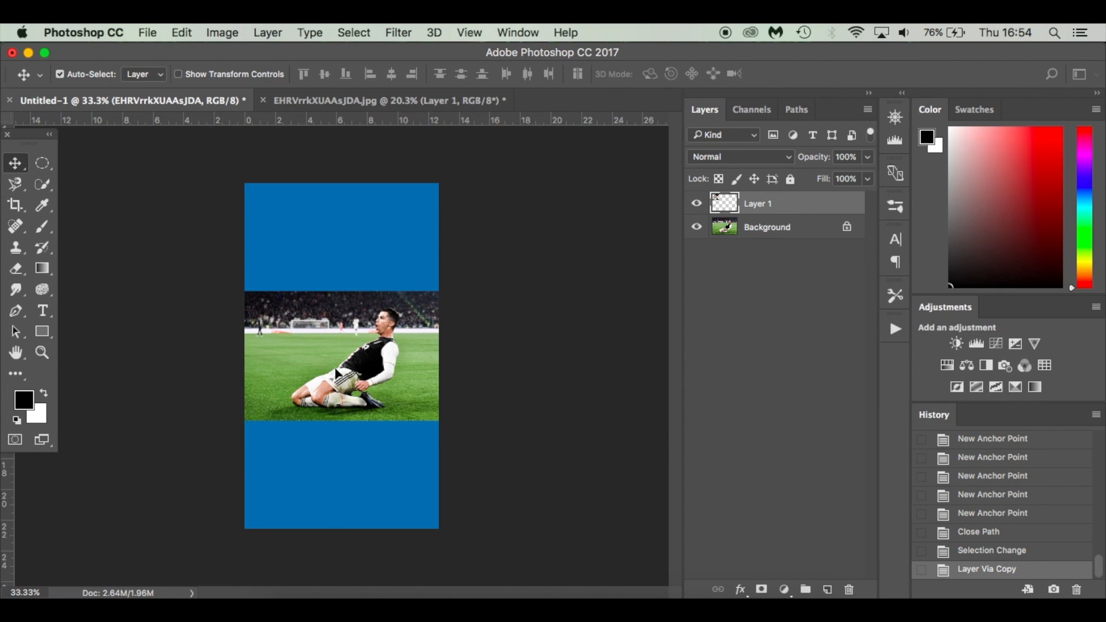
{"action": "left_click_drag", "start_coordinate": [338, 374], "coordinate": [338, 373]}
- Scale the sliding player cutout down with Free Transform so it fits within the canvas width
{"action": "key", "text": "super+t"}
{"action": "left_click_drag", "start_coordinate": [448, 156], "coordinate": [340, 254]}
{"action": "left_click_drag", "start_coordinate": [317, 350], "coordinate": [450, 345]}
{"action": "left_click_drag", "start_coordinate": [476, 251], "coordinate": [403, 318], "text": "alt+shift"}
{"action": "left_click_drag", "start_coordinate": [363, 410], "coordinate": [385, 394]}
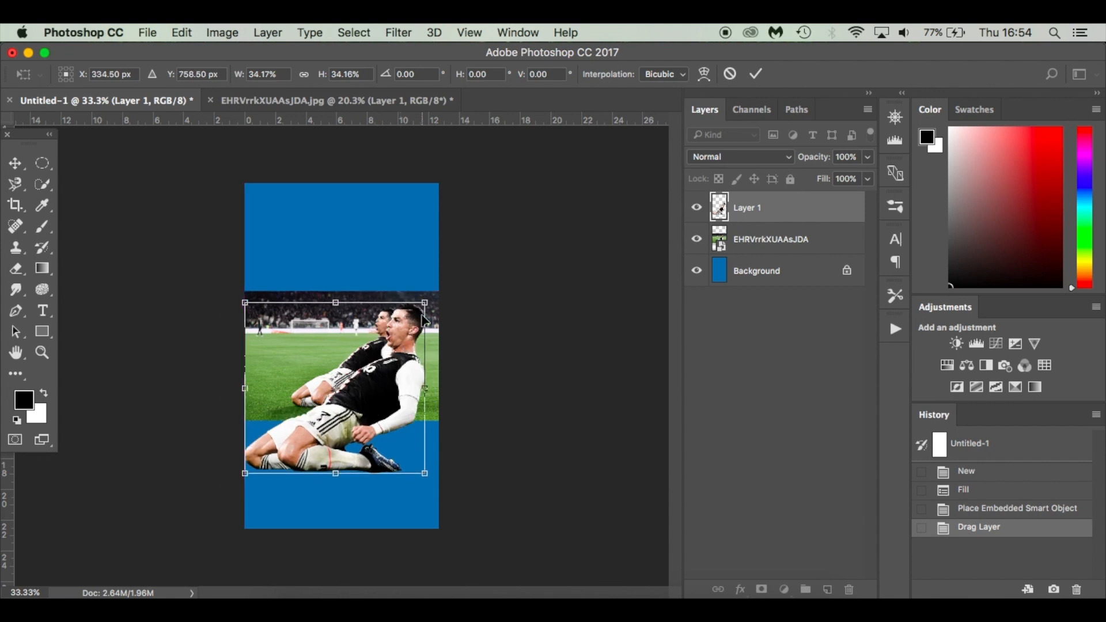
{"action": "key", "text": "Return"}
- Delete the placed EHRVrrkXUAAsJDA photo layer and reposition the player cutout on the blue background
{"action": "left_click_drag", "start_coordinate": [797, 254], "coordinate": [849, 589]}
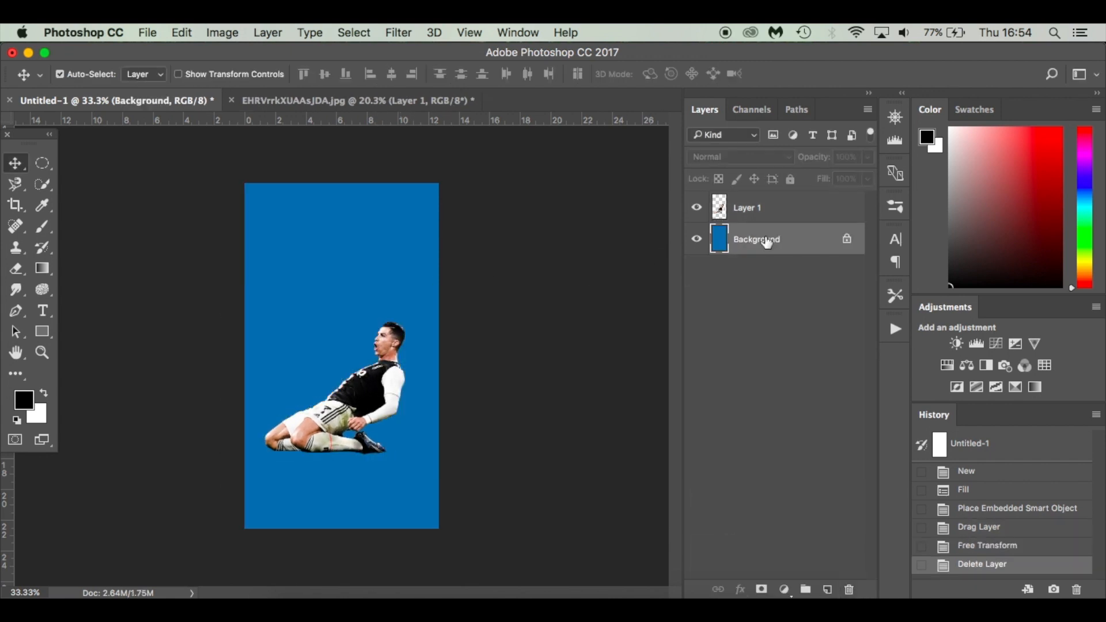
{"action": "scroll", "coordinate": [405, 414], "scroll_direction": "up", "scroll_amount": 3}
{"action": "left_click_drag", "start_coordinate": [394, 410], "coordinate": [385, 401]}
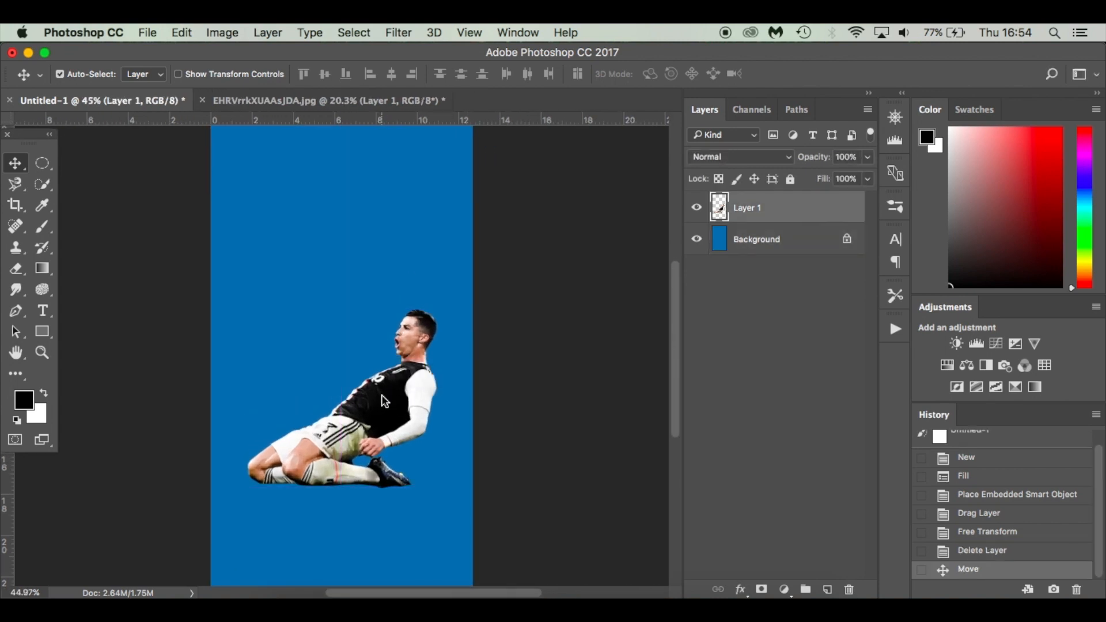
- Place EHRVrrdWwAAsMIq.jpg from Finder directly above the Background layer and open its smart object contents
{"action": "left_click", "coordinate": [803, 253]}
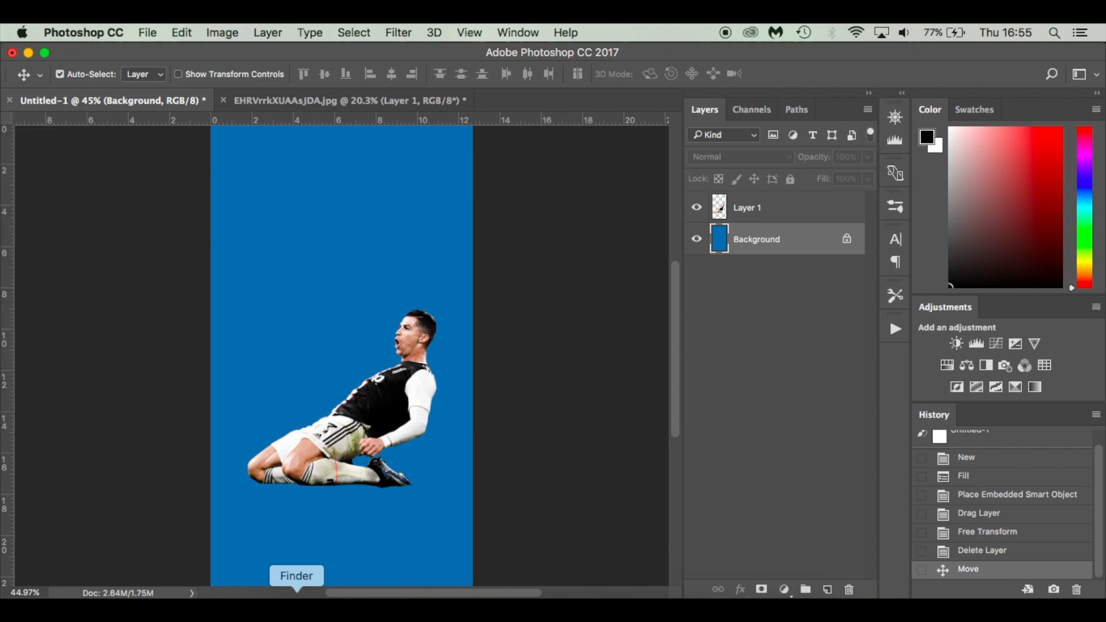
{"action": "left_click", "coordinate": [298, 594]}
{"action": "left_click_drag", "start_coordinate": [542, 236], "coordinate": [352, 277]}
{"action": "key", "text": "Return"}
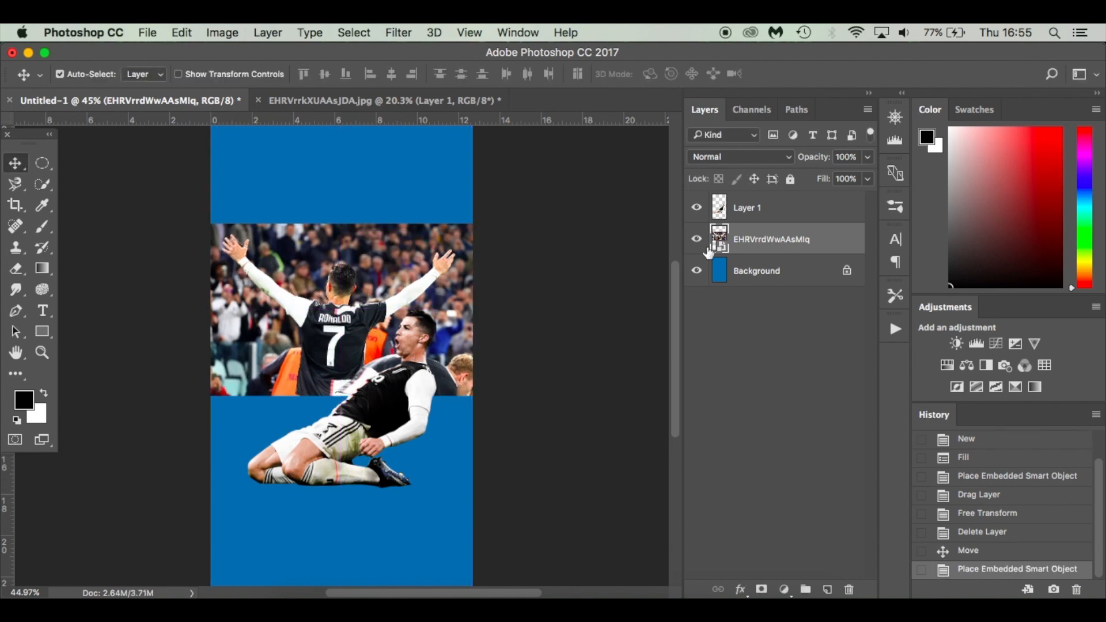
{"action": "double_click", "coordinate": [719, 242]}
- Start a Pen path at the lower side edge of the number 7 shirt and trace along its bottom hem
{"action": "scroll", "coordinate": [402, 480], "scroll_direction": "up", "scroll_amount": 6}
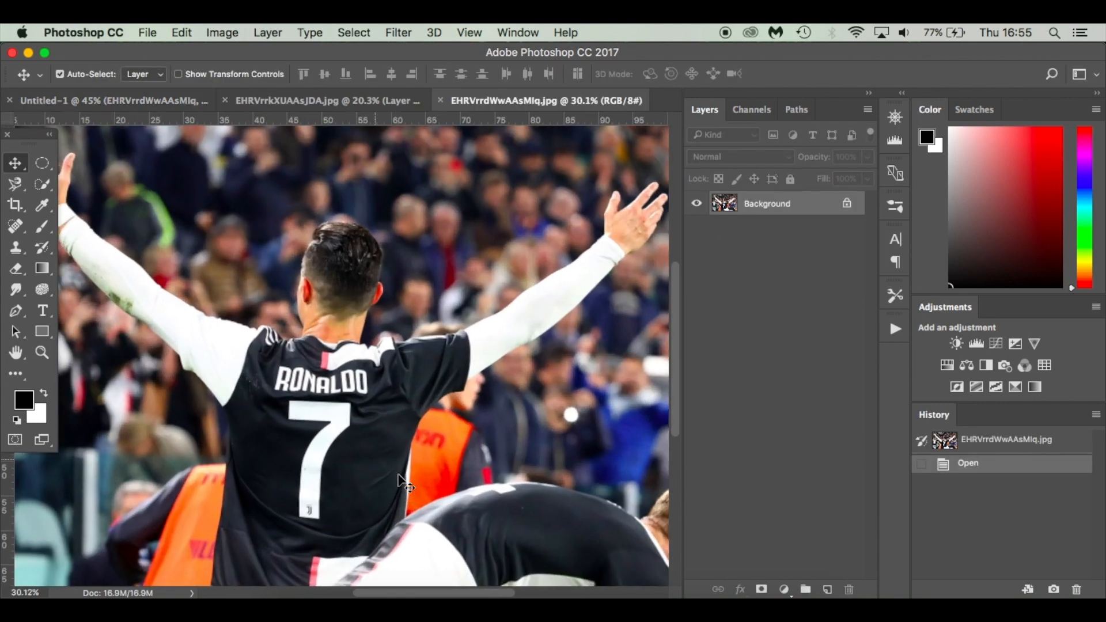
{"action": "scroll", "coordinate": [402, 480], "scroll_direction": "up", "scroll_amount": 2}
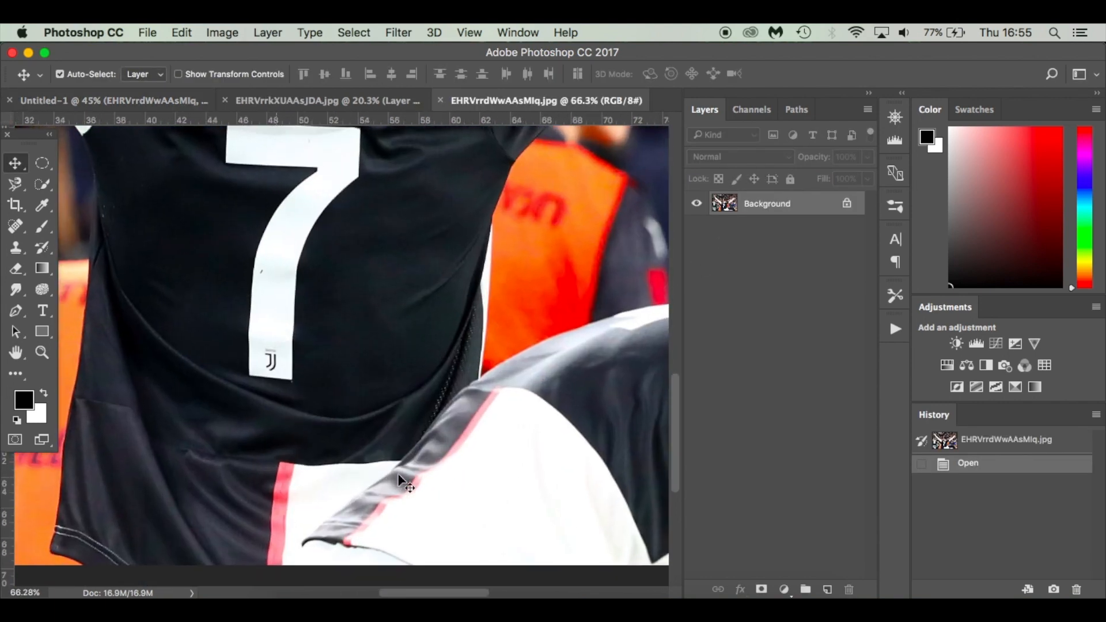
{"action": "key", "text": "p"}
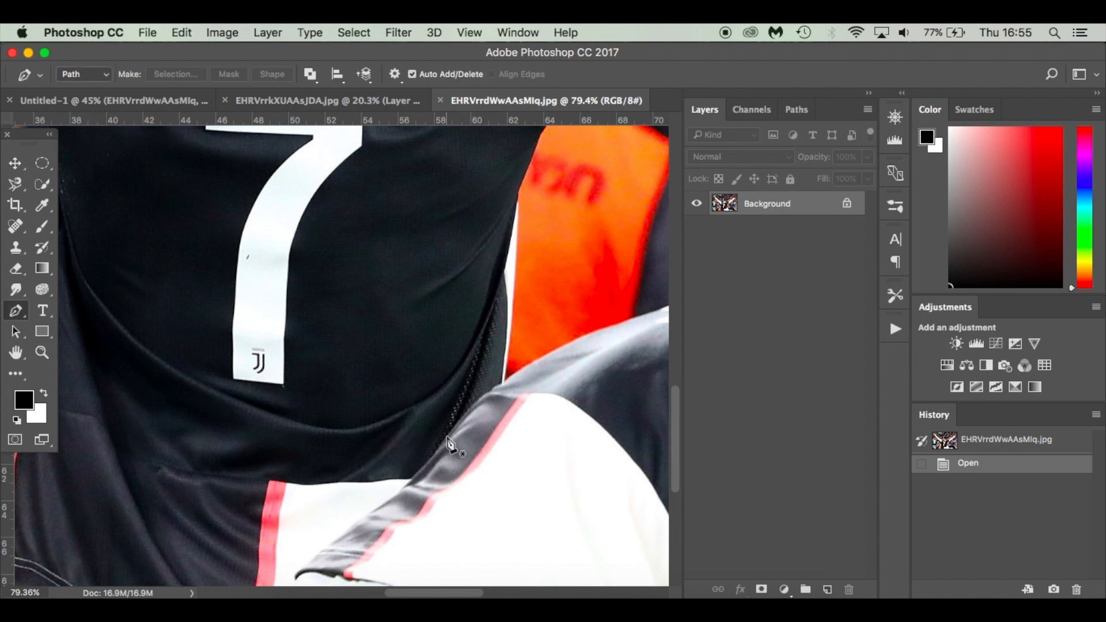
{"action": "left_click", "coordinate": [504, 381]}
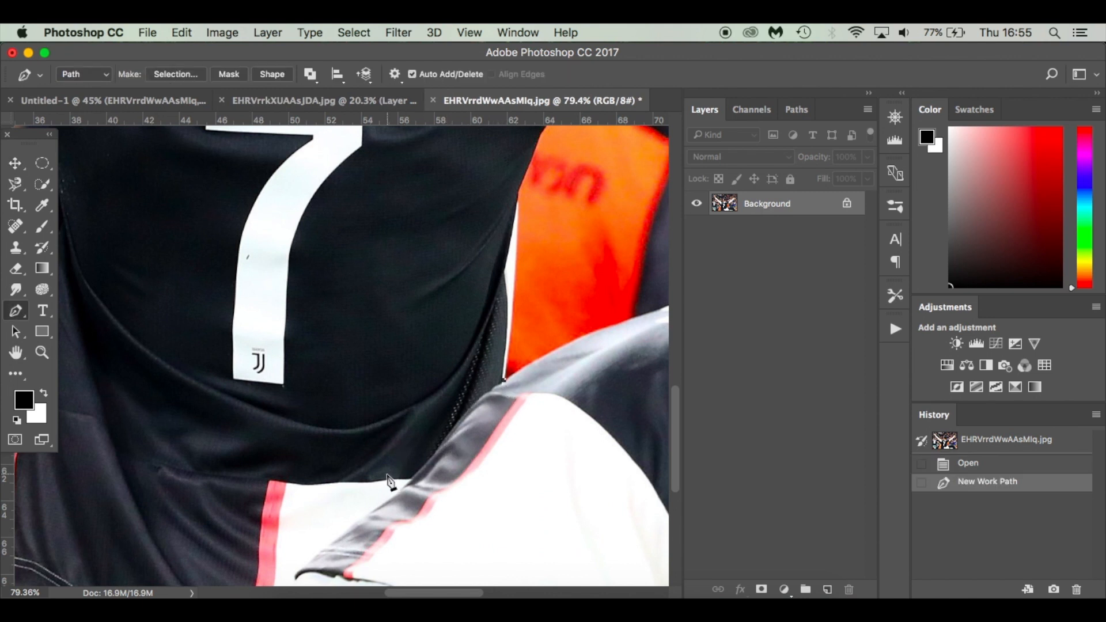
{"action": "left_click_drag", "start_coordinate": [405, 472], "coordinate": [395, 478]}
{"action": "left_click", "coordinate": [235, 483]}
- Continue the path up the left side of the number 7 shirt towards the raised left arm
{"action": "scroll", "coordinate": [235, 482], "scroll_direction": "up", "scroll_amount": 3}
{"action": "left_click", "coordinate": [255, 244]}
{"action": "left_click", "coordinate": [251, 307]}
{"action": "left_click", "coordinate": [217, 281]}
{"action": "left_click", "coordinate": [170, 315]}
{"action": "left_click", "coordinate": [142, 291]}
- Trace the path along the underside of the raised left arm towards the wrist
{"action": "scroll", "coordinate": [142, 283], "scroll_direction": "up", "scroll_amount": 4}
{"action": "scroll", "coordinate": [205, 286], "scroll_direction": "up", "scroll_amount": 5}
{"action": "left_click", "coordinate": [212, 282]}
{"action": "left_click", "coordinate": [203, 234]}
{"action": "left_click", "coordinate": [258, 264]}
{"action": "left_click_drag", "start_coordinate": [264, 247], "coordinate": [244, 232]}
{"action": "left_click", "coordinate": [212, 201]}
{"action": "left_click", "coordinate": [190, 177]}
{"action": "left_click", "coordinate": [186, 149]}
- Trace the path around the fingers and outline of the raised left hand
{"action": "left_click", "coordinate": [277, 204]}
{"action": "scroll", "coordinate": [291, 201], "scroll_direction": "up", "scroll_amount": 5}
{"action": "left_click", "coordinate": [242, 209]}
{"action": "left_click", "coordinate": [275, 193]}
{"action": "left_click", "coordinate": [350, 272]}
{"action": "left_click_drag", "start_coordinate": [318, 161], "coordinate": [298, 128]}
{"action": "left_click", "coordinate": [346, 142]}
{"action": "left_click", "coordinate": [392, 205]}
{"action": "left_click", "coordinate": [474, 314]}
{"action": "left_click_drag", "start_coordinate": [554, 205], "coordinate": [574, 202]}
- Trace the path from the left wrist along the upper edge of the left forearm
{"action": "scroll", "coordinate": [528, 346], "scroll_direction": "down", "scroll_amount": 5}
{"action": "left_click", "coordinate": [482, 346]}
{"action": "scroll", "coordinate": [483, 346], "scroll_direction": "right", "scroll_amount": 5}
{"action": "left_click_drag", "start_coordinate": [429, 402], "coordinate": [446, 414]}
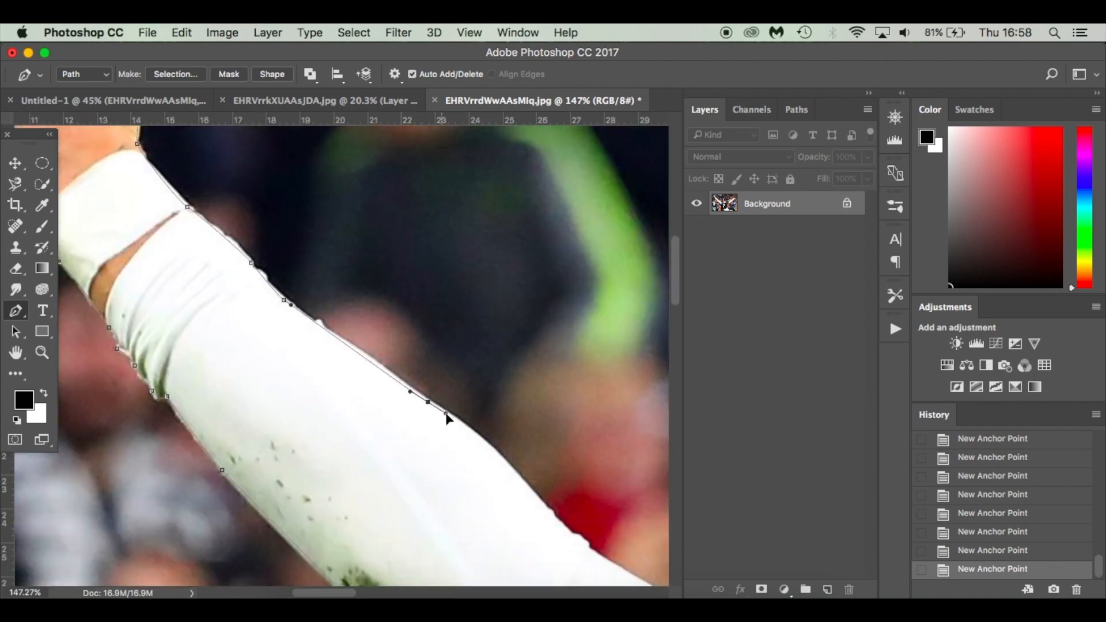
- Continue the path along the upper edge of the left upper arm to the shoulder stripes
{"action": "scroll", "coordinate": [490, 427], "scroll_direction": "right", "scroll_amount": 5}
{"action": "left_click_drag", "start_coordinate": [402, 383], "coordinate": [516, 451]}
{"action": "left_click", "coordinate": [474, 430]}
{"action": "scroll", "coordinate": [531, 449], "scroll_direction": "down", "scroll_amount": 4}
{"action": "left_click", "coordinate": [457, 316]}
{"action": "left_click", "coordinate": [557, 344]}
{"action": "scroll", "coordinate": [589, 358], "scroll_direction": "right", "scroll_amount": 5}
{"action": "left_click_drag", "start_coordinate": [444, 399], "coordinate": [451, 415]}
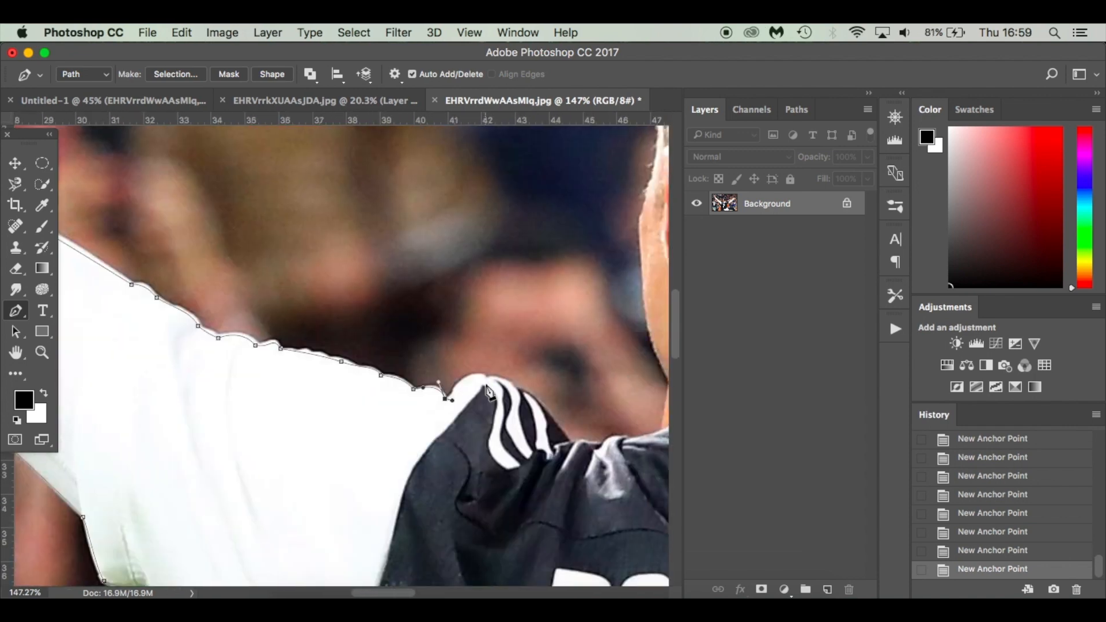
- Trace the path over the left shoulder, up the neck and left ear and across the top of the hair
{"action": "left_click", "coordinate": [487, 379]}
{"action": "scroll", "coordinate": [564, 441], "scroll_direction": "right", "scroll_amount": 5}
{"action": "left_click", "coordinate": [481, 303]}
{"action": "scroll", "coordinate": [483, 300], "scroll_direction": "up", "scroll_amount": 5}
{"action": "scroll", "coordinate": [490, 242], "scroll_direction": "up", "scroll_amount": 4}
{"action": "left_click", "coordinate": [523, 176]}
{"action": "scroll", "coordinate": [545, 161], "scroll_direction": "right", "scroll_amount": 6}
{"action": "left_click_drag", "start_coordinate": [519, 231], "coordinate": [535, 249]}
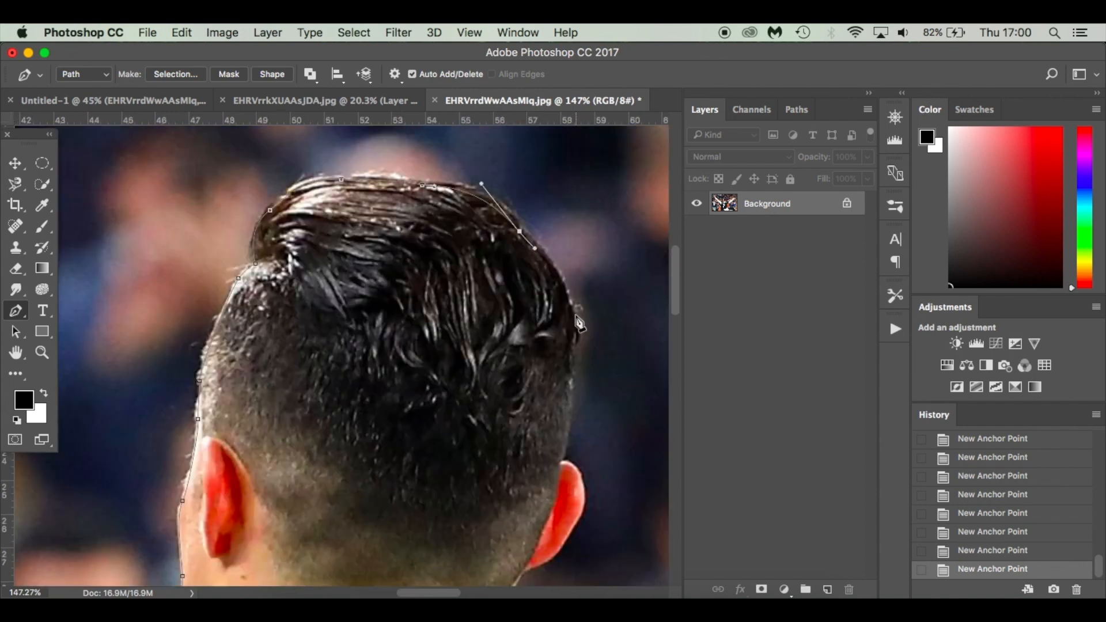
- Trace the path down the right side of the head and ear, past the neck and collar onto the right shoulder
{"action": "left_click_drag", "start_coordinate": [576, 317], "coordinate": [579, 378]}
{"action": "left_click", "coordinate": [562, 461]}
{"action": "scroll", "coordinate": [562, 458], "scroll_direction": "down", "scroll_amount": 5}
{"action": "left_click", "coordinate": [530, 460]}
{"action": "scroll", "coordinate": [489, 456], "scroll_direction": "down", "scroll_amount": 5}
{"action": "left_click_drag", "start_coordinate": [495, 467], "coordinate": [514, 470]}
{"action": "left_click", "coordinate": [586, 445]}
{"action": "scroll", "coordinate": [586, 445], "scroll_direction": "right", "scroll_amount": 4}
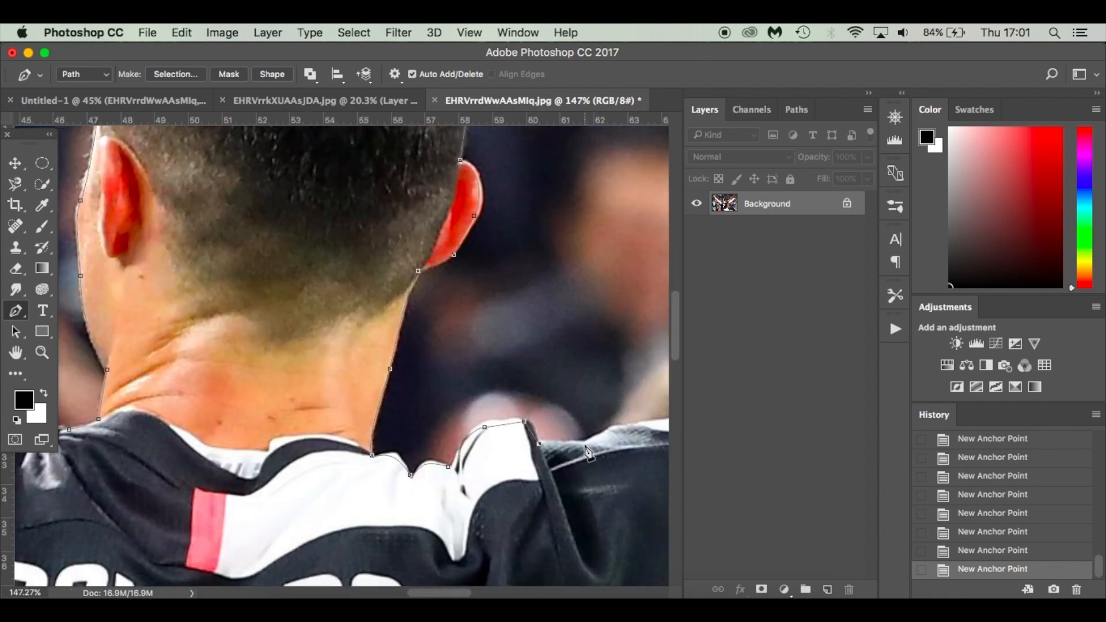
- Trace the path over the right shoulder and along the upper edge of the right arm to the base of the thumb
{"action": "scroll", "coordinate": [585, 447], "scroll_direction": "right", "scroll_amount": 6}
{"action": "left_click", "coordinate": [507, 423]}
{"action": "scroll", "coordinate": [553, 400], "scroll_direction": "right", "scroll_amount": 5}
{"action": "left_click", "coordinate": [382, 434]}
{"action": "scroll", "coordinate": [472, 363], "scroll_direction": "right", "scroll_amount": 4}
{"action": "left_click", "coordinate": [527, 243]}
{"action": "scroll", "coordinate": [576, 202], "scroll_direction": "up", "scroll_amount": 4}
{"action": "left_click_drag", "start_coordinate": [487, 225], "coordinate": [497, 204]}
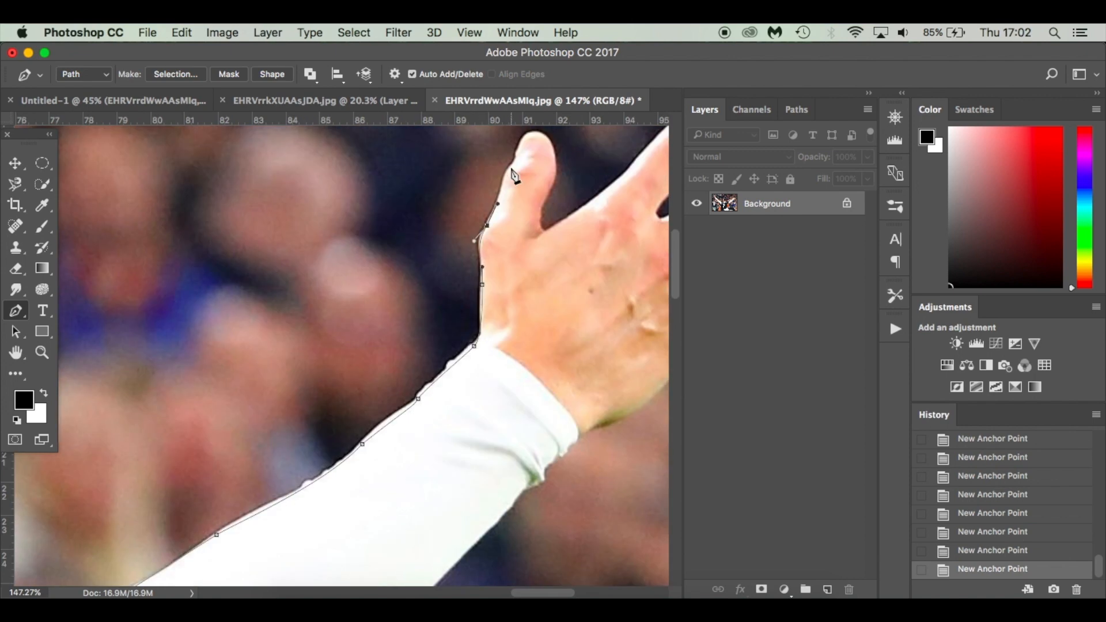
- Trace the path around the right thumb and the fingers of the right hand
{"action": "left_click", "coordinate": [512, 169]}
{"action": "scroll", "coordinate": [512, 170], "scroll_direction": "up", "scroll_amount": 4}
{"action": "left_click_drag", "start_coordinate": [507, 257], "coordinate": [526, 258]}
{"action": "scroll", "coordinate": [526, 346], "scroll_direction": "right", "scroll_amount": 3}
{"action": "left_click_drag", "start_coordinate": [598, 247], "coordinate": [613, 245]}
{"action": "left_click", "coordinate": [558, 372]}
{"action": "scroll", "coordinate": [627, 316], "scroll_direction": "right", "scroll_amount": 4}
{"action": "left_click_drag", "start_coordinate": [525, 430], "coordinate": [515, 437]}
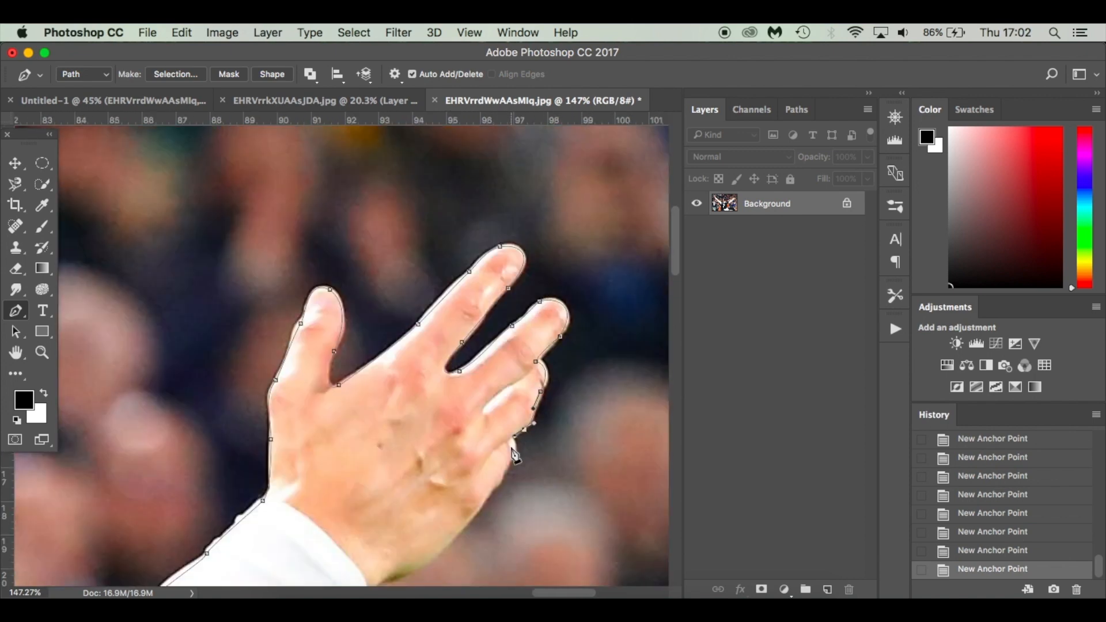
- Continue the path down the outer edge of the right hand and past the wrist onto the underside of the forearm
{"action": "scroll", "coordinate": [512, 450], "scroll_direction": "down", "scroll_amount": 3}
{"action": "left_click", "coordinate": [443, 475]}
{"action": "scroll", "coordinate": [442, 476], "scroll_direction": "down", "scroll_amount": 8}
{"action": "left_click", "coordinate": [423, 307]}
{"action": "scroll", "coordinate": [423, 309], "scroll_direction": "left", "scroll_amount": 5}
{"action": "left_click_drag", "start_coordinate": [254, 388], "coordinate": [199, 429]}
- Trace the path along the underside of the upper arm and down the right side of the shirt, and close it
{"action": "scroll", "coordinate": [200, 426], "scroll_direction": "down", "scroll_amount": 7}
{"action": "mouse_move", "coordinate": [179, 383]}
{"action": "left_mouse_down"}
{"action": "mouse_move", "coordinate": [128, 440]}
{"action": "mouse_move", "coordinate": [129, 491]}
{"action": "left_mouse_up"}
{"action": "mouse_move", "coordinate": [147, 540]}
{"action": "left_mouse_down"}
{"action": "mouse_move", "coordinate": [299, 217]}
{"action": "mouse_move", "coordinate": [269, 330]}
{"action": "left_mouse_up"}
{"action": "left_click", "coordinate": [250, 536]}
{"action": "scroll", "coordinate": [252, 541], "scroll_direction": "down", "scroll_amount": 5}
{"action": "scroll", "coordinate": [251, 541], "scroll_direction": "left", "scroll_amount": 2}
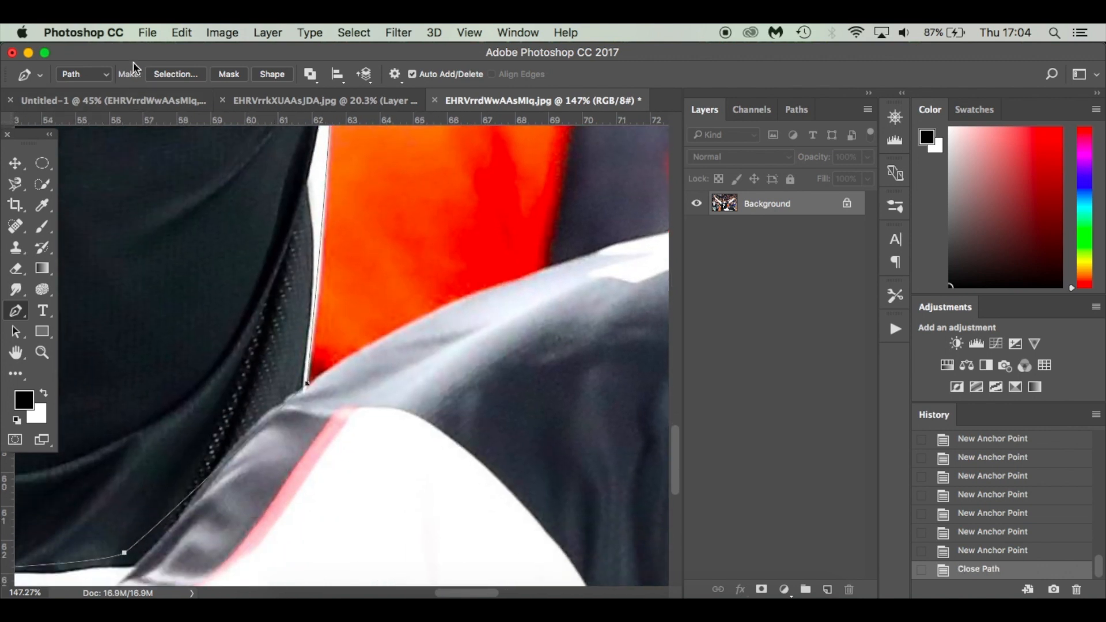
- Turn the closed path into a selection and copy the player onto a new layer
{"action": "left_click", "coordinate": [165, 76]}
{"action": "left_click", "coordinate": [644, 221]}
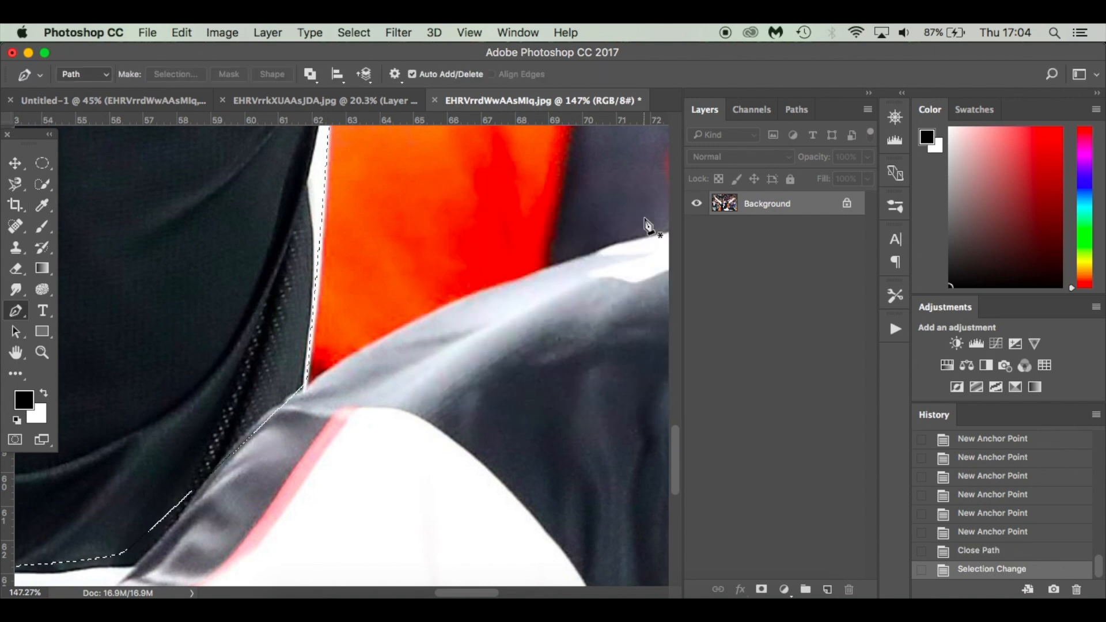
{"action": "key", "text": "super+0"}
{"action": "key", "text": "super+j"}
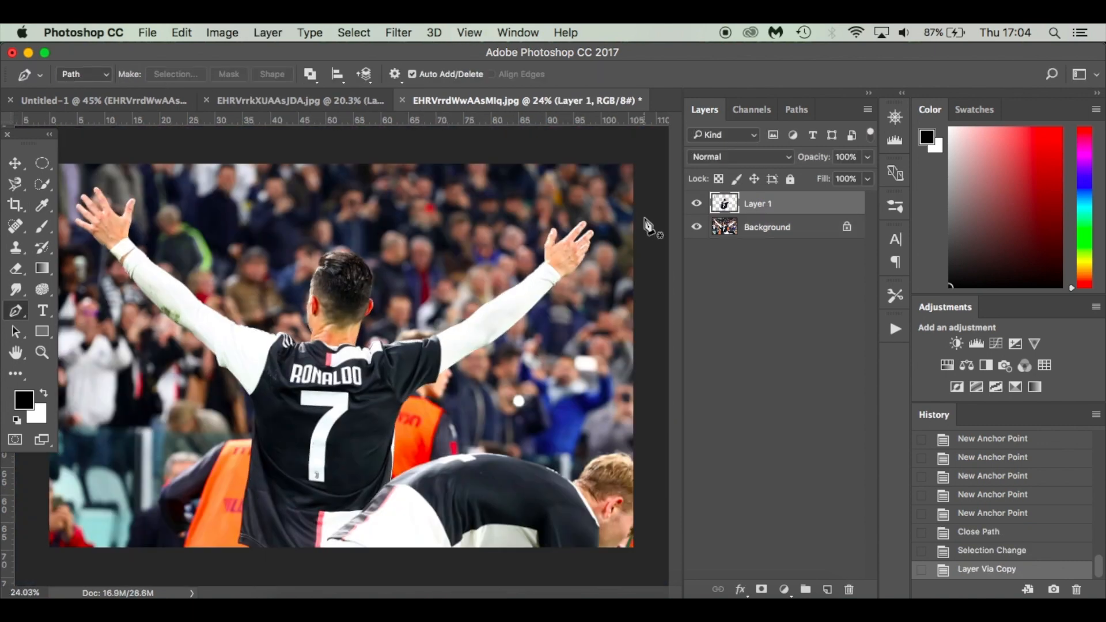
- Bring the cut-out back-view player into the Untitled-1 wallpaper document
{"action": "key", "text": "v"}
{"action": "left_click_drag", "start_coordinate": [353, 368], "coordinate": [156, 104]}
{"action": "left_click_drag", "start_coordinate": [316, 321], "coordinate": [317, 322]}
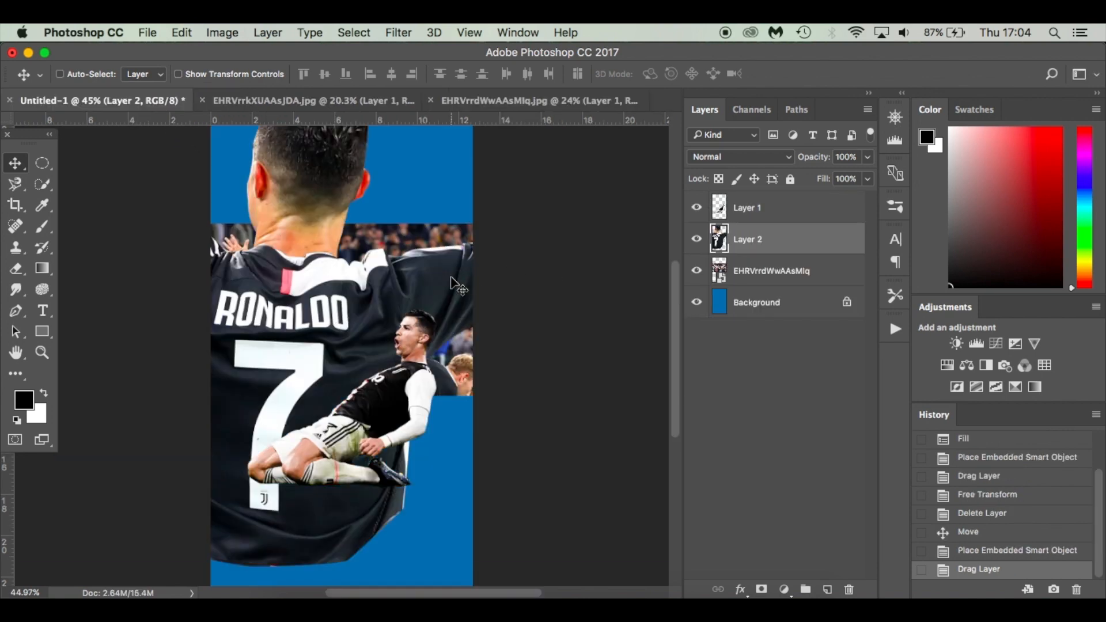
- Scale down the back-view player with Free Transform and place him behind the kneeling player
{"action": "key", "text": "super+t"}
{"action": "key", "text": "super+minus"}
{"action": "left_click_drag", "start_coordinate": [581, 145], "coordinate": [375, 269]}
{"action": "left_click_drag", "start_coordinate": [348, 306], "coordinate": [364, 324]}
{"action": "key", "text": "Return"}
- Delete the placed photo layer EHRVrrdWwAAsMIq
{"action": "left_click", "coordinate": [794, 282]}
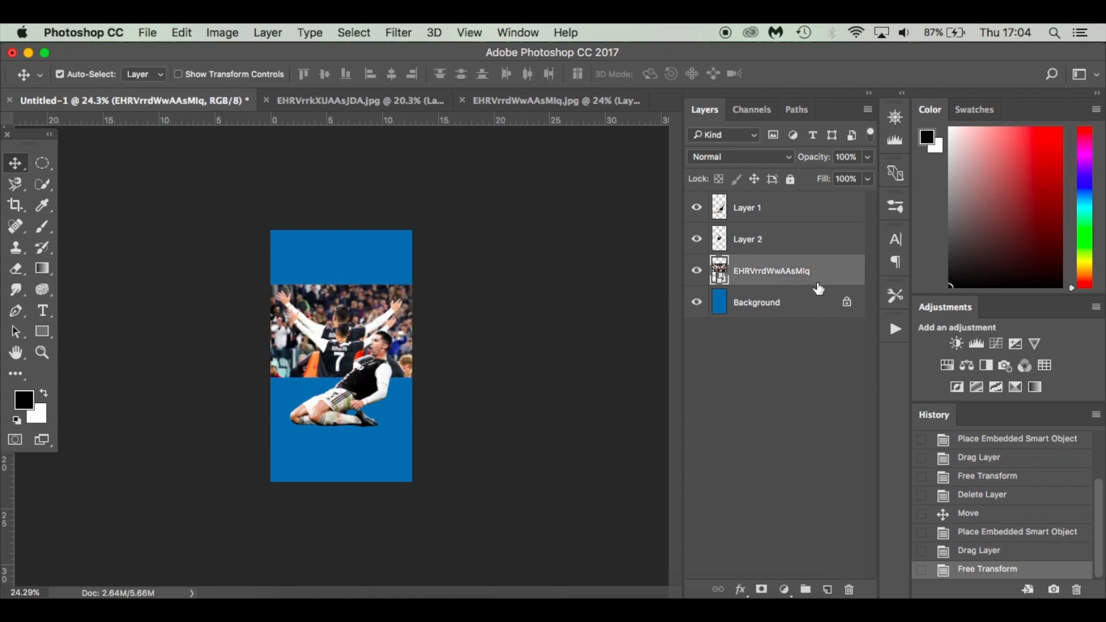
{"action": "key", "text": "Delete"}
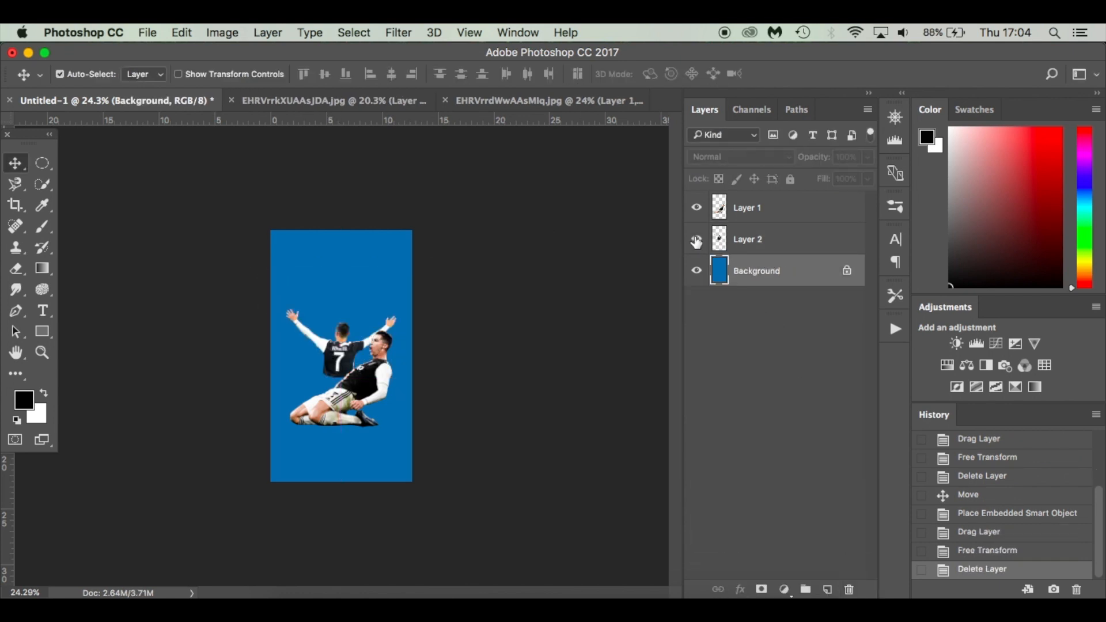
{"action": "key", "text": "super+0"}
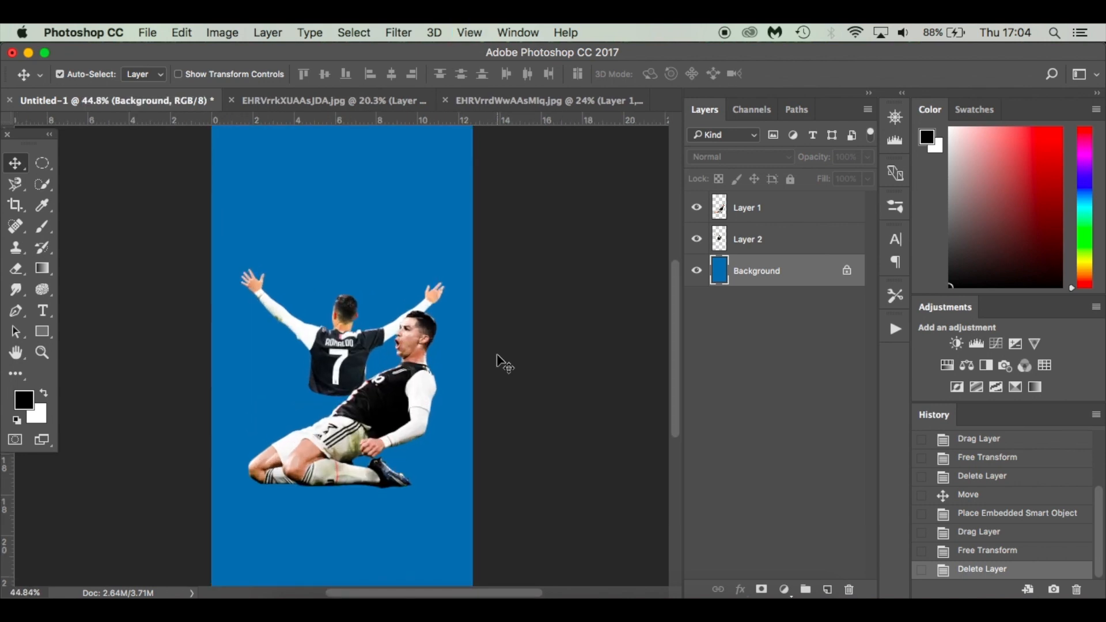
- Raise the back-view player and enlarge him to nearly the canvas width, and move the kneeling player slightly up
{"action": "left_click_drag", "start_coordinate": [357, 351], "coordinate": [357, 328]}
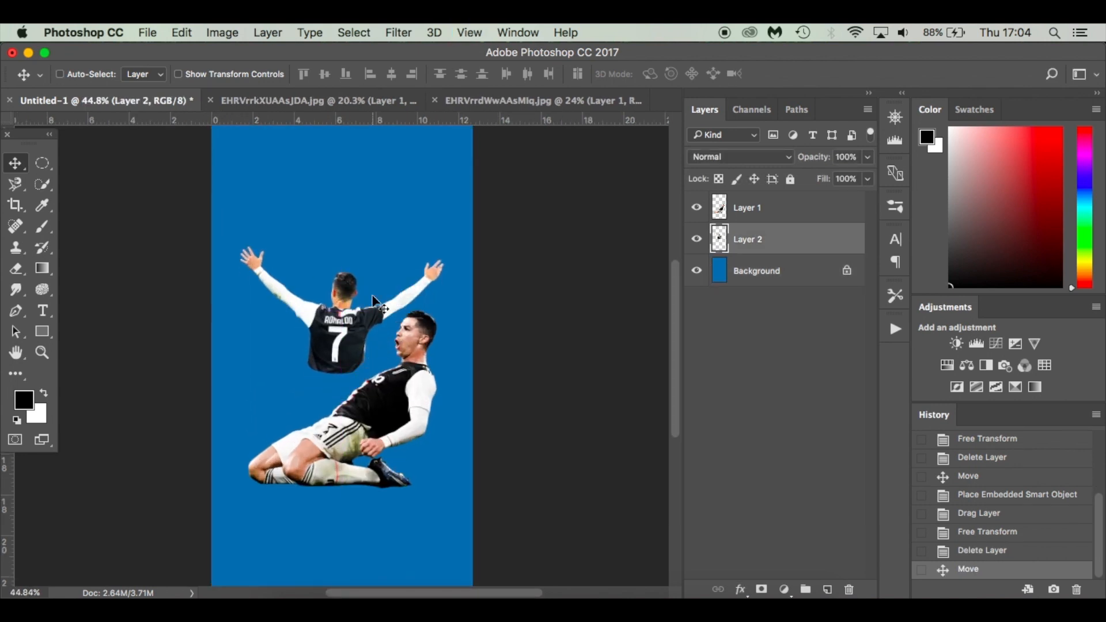
{"action": "key", "text": "super+t"}
{"action": "left_click_drag", "start_coordinate": [444, 249], "coordinate": [462, 231]}
{"action": "key", "text": "Return"}
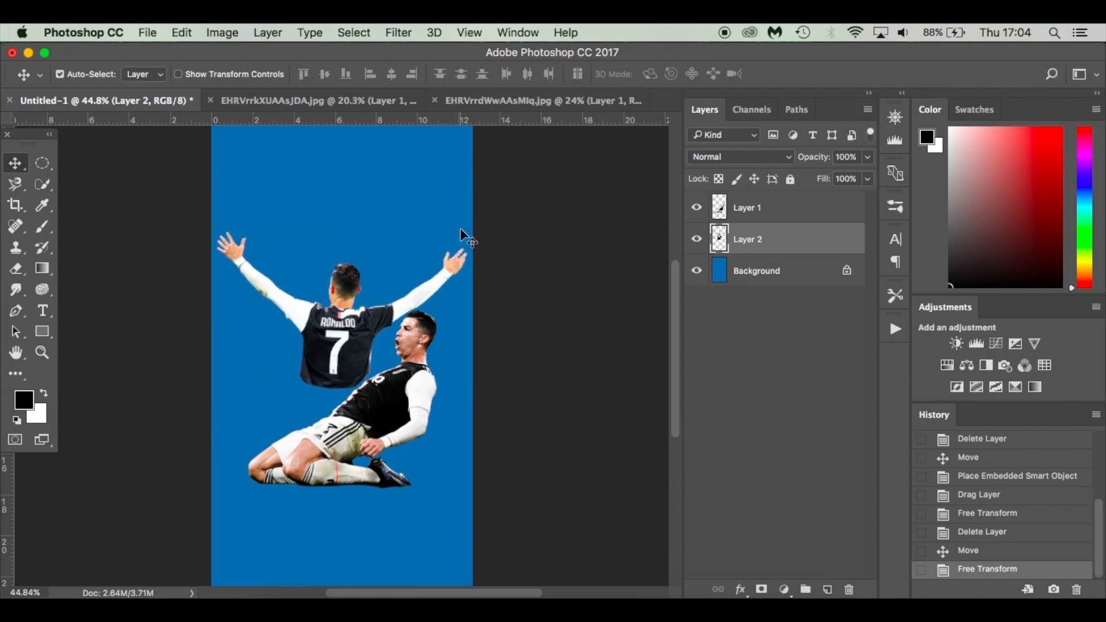
{"action": "left_click", "coordinate": [391, 384]}
{"action": "left_click_drag", "start_coordinate": [390, 385], "coordinate": [400, 383]}
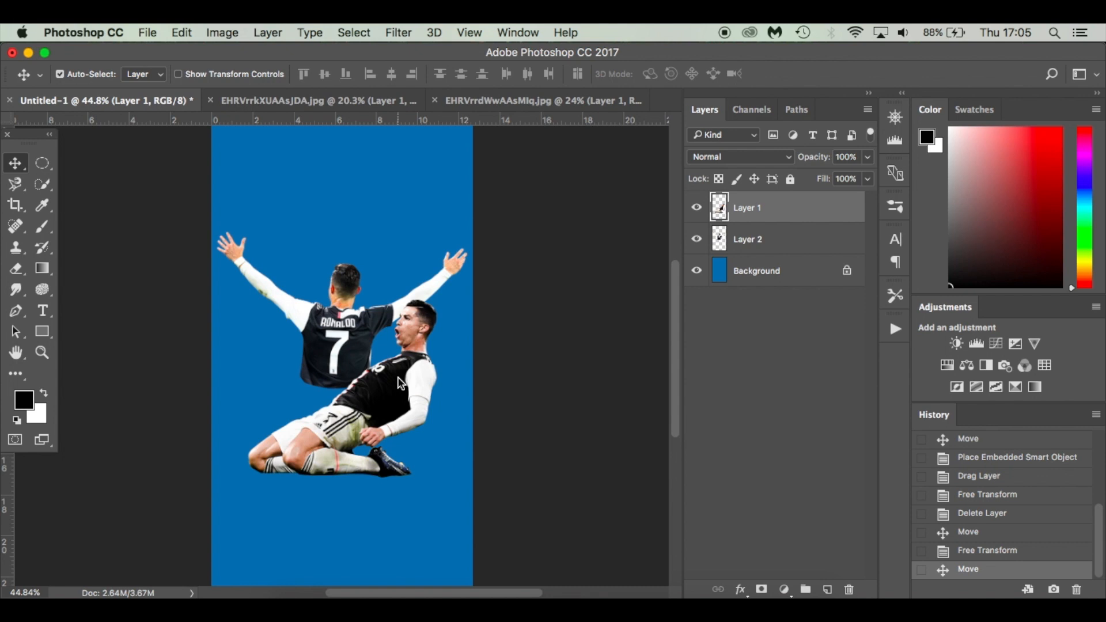
- Add a layer mask to Layer 2 and choose a soft round brush of 100 px with 0% hardness
{"action": "scroll", "coordinate": [399, 379], "scroll_direction": "up", "scroll_amount": 8}
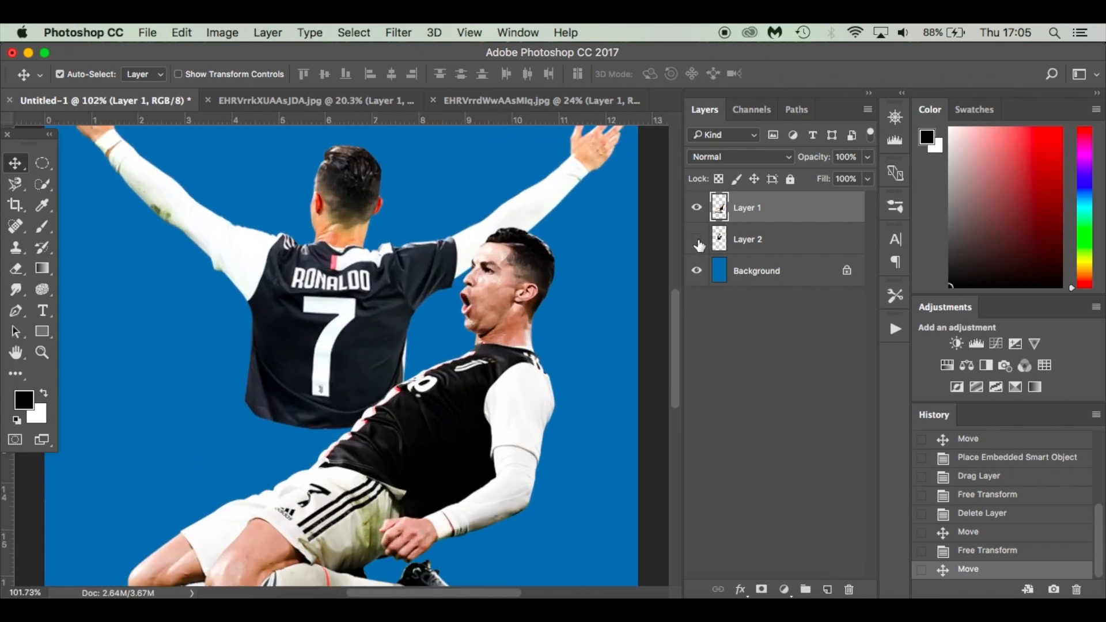
{"action": "left_click", "coordinate": [756, 241]}
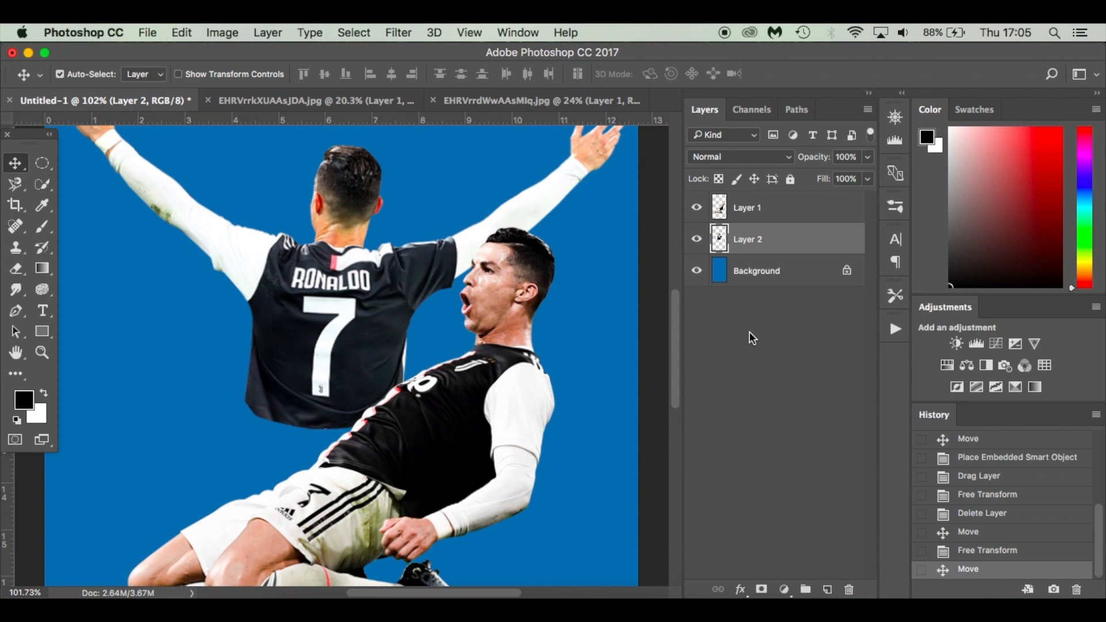
{"action": "left_click", "coordinate": [762, 589]}
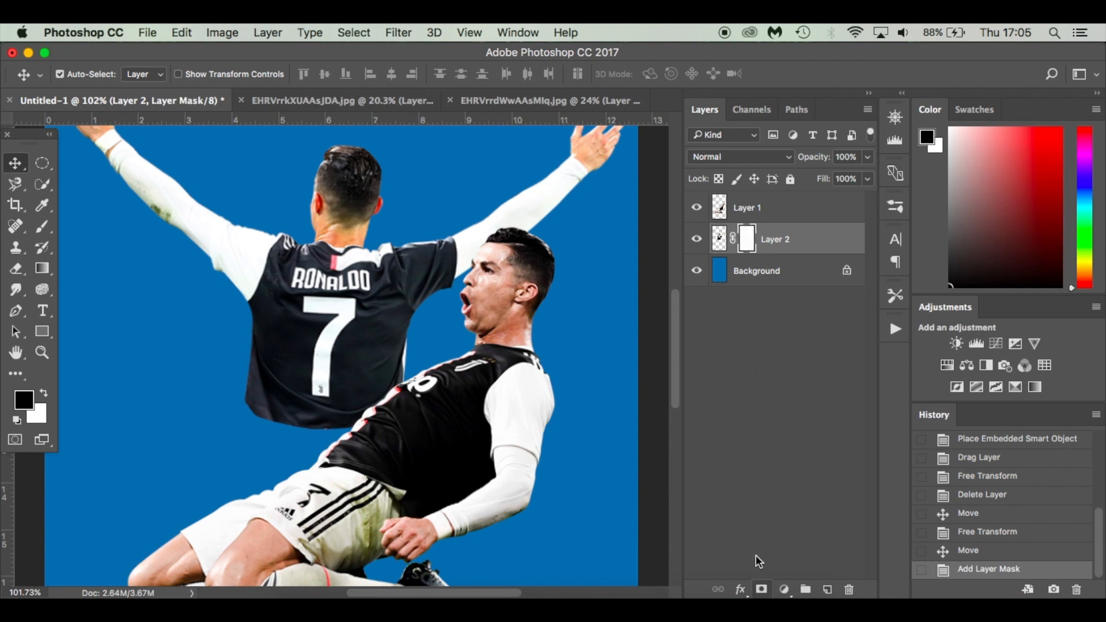
{"action": "key", "text": "b"}
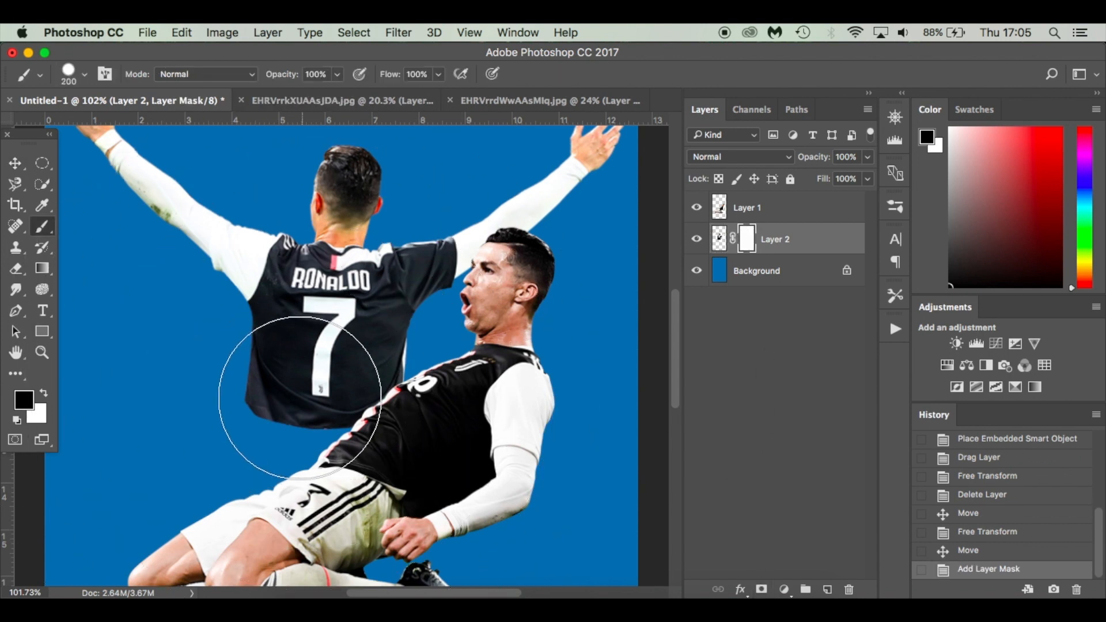
{"action": "right_click", "coordinate": [270, 418]}
{"action": "left_click", "coordinate": [302, 499]}
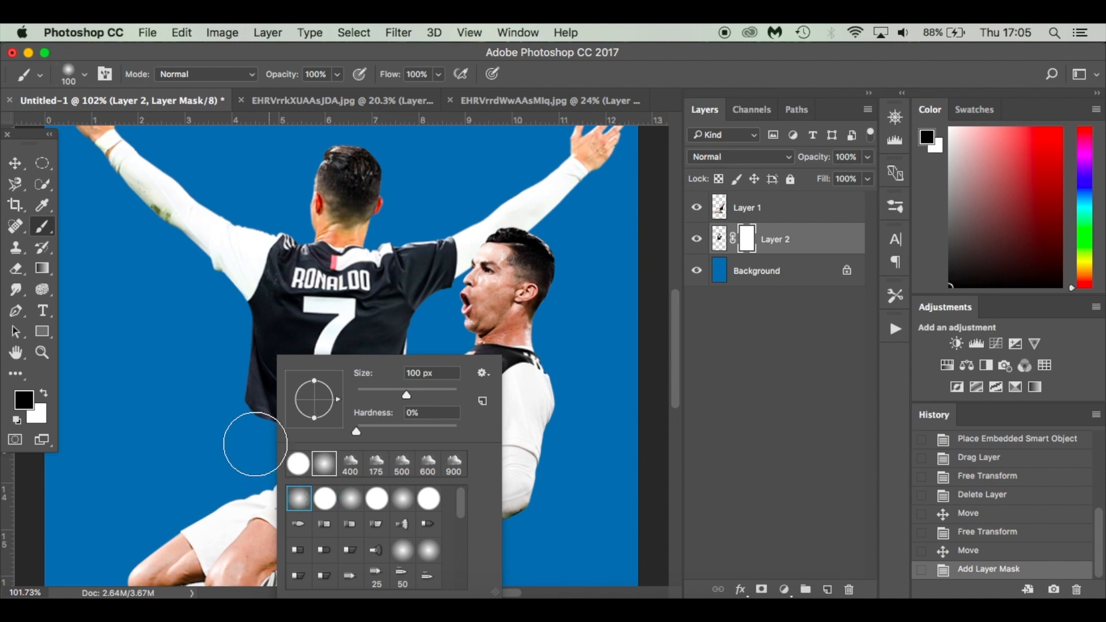
- Mask out the lower edge of the back-view player's shirt in black and paint the shirt area above back in white
{"action": "left_click", "coordinate": [254, 445]}
{"action": "mouse_move", "coordinate": [258, 429]}
{"action": "left_mouse_down"}
{"action": "mouse_move", "coordinate": [424, 412]}
{"action": "mouse_move", "coordinate": [349, 441]}
{"action": "mouse_move", "coordinate": [337, 459]}
{"action": "mouse_move", "coordinate": [375, 449]}
{"action": "mouse_move", "coordinate": [423, 403]}
{"action": "mouse_move", "coordinate": [271, 460]}
{"action": "mouse_move", "coordinate": [211, 411]}
{"action": "mouse_move", "coordinate": [234, 409]}
{"action": "mouse_move", "coordinate": [215, 405]}
{"action": "mouse_move", "coordinate": [213, 367]}
{"action": "mouse_move", "coordinate": [242, 436]}
{"action": "mouse_move", "coordinate": [217, 390]}
{"action": "mouse_move", "coordinate": [212, 399]}
{"action": "mouse_move", "coordinate": [305, 470]}
{"action": "left_mouse_up"}
{"action": "key", "text": "x"}
{"action": "mouse_move", "coordinate": [264, 341]}
{"action": "left_mouse_down"}
{"action": "mouse_move", "coordinate": [375, 345]}
{"action": "mouse_move", "coordinate": [419, 329]}
{"action": "left_mouse_up"}
{"action": "mouse_move", "coordinate": [317, 377]}
{"action": "left_mouse_down"}
{"action": "mouse_move", "coordinate": [274, 381]}
{"action": "mouse_move", "coordinate": [246, 360]}
{"action": "mouse_move", "coordinate": [338, 372]}
{"action": "mouse_move", "coordinate": [425, 338]}
{"action": "left_mouse_up"}
- Set the mask brush to black at 20 px, and try a stroke along the shirt's lower edge and undo it
{"action": "scroll", "coordinate": [329, 410], "scroll_direction": "up", "scroll_amount": 1}
{"action": "scroll", "coordinate": [329, 410], "scroll_direction": "up", "scroll_amount": 10}
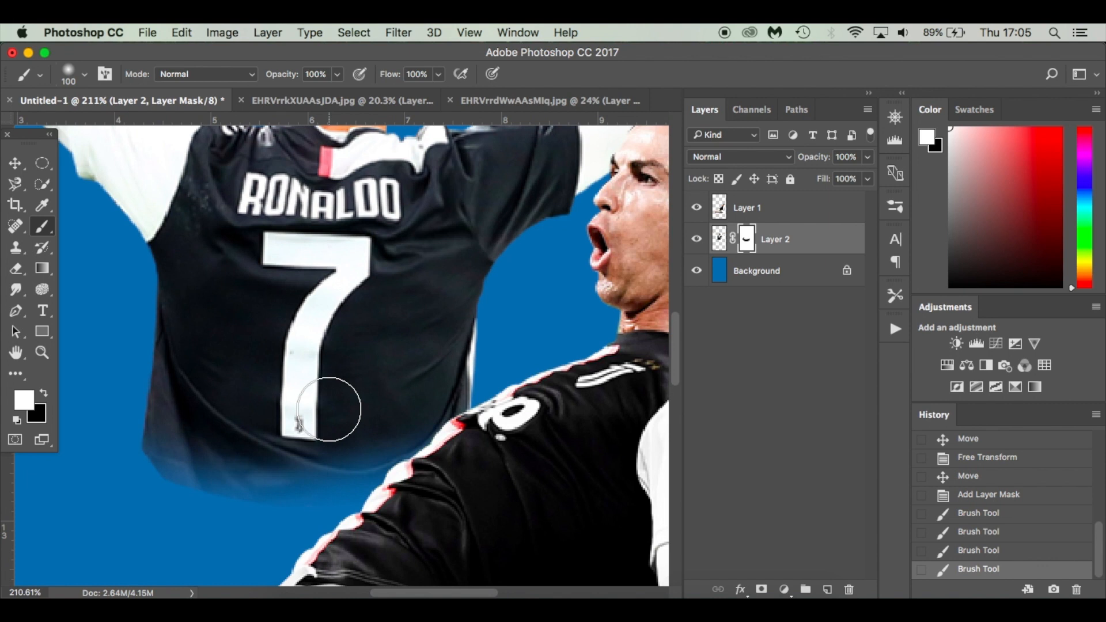
{"action": "key", "text": "bracketleft"}
{"action": "key", "text": "bracketleft"}
{"action": "key", "text": "bracketleft"}
{"action": "key", "text": "bracketleft"}
{"action": "key", "text": "bracketleft"}
{"action": "key", "text": "bracketleft"}
{"action": "key", "text": "x"}
{"action": "key", "text": "bracketleft"}
{"action": "key", "text": "bracketleft"}
{"action": "left_click_drag", "start_coordinate": [186, 376], "coordinate": [296, 414]}
{"action": "key", "text": "super+z"}
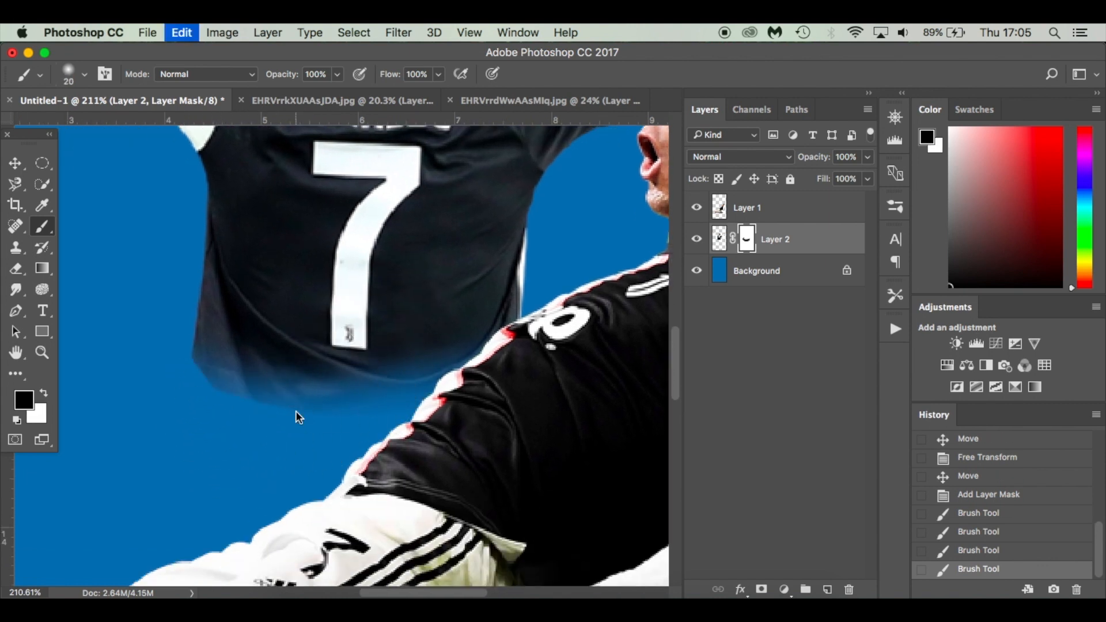
- Set the brush flow to 30% and soften the shirt's lower edge with 20 px and 40 px strokes
{"action": "left_click", "coordinate": [439, 76]}
{"action": "left_click", "coordinate": [385, 92]}
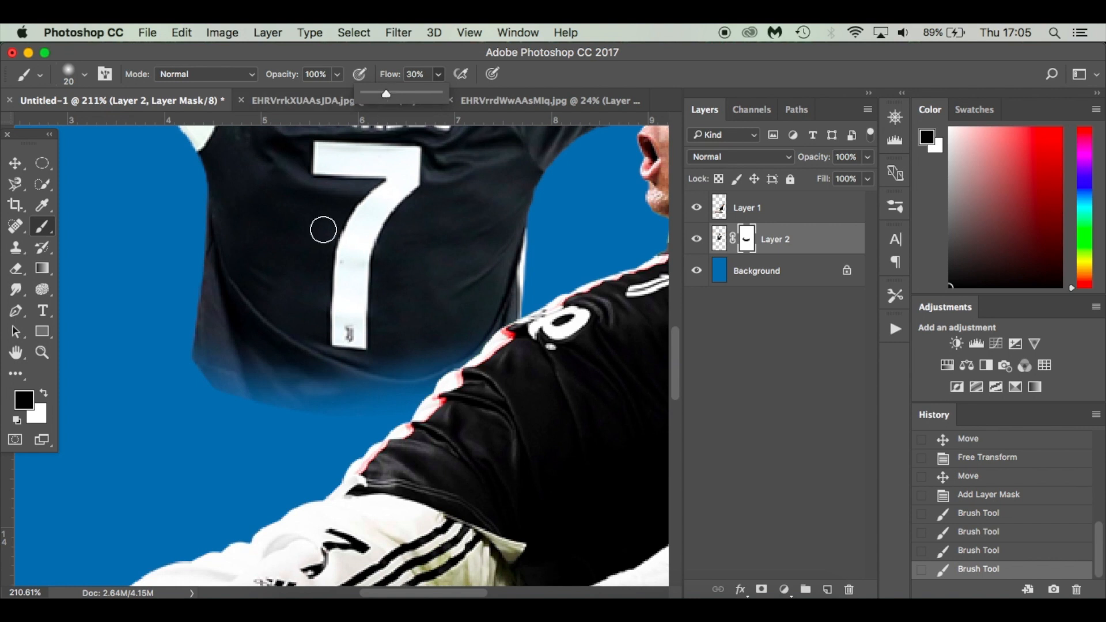
{"action": "left_click_drag", "start_coordinate": [289, 407], "coordinate": [331, 425]}
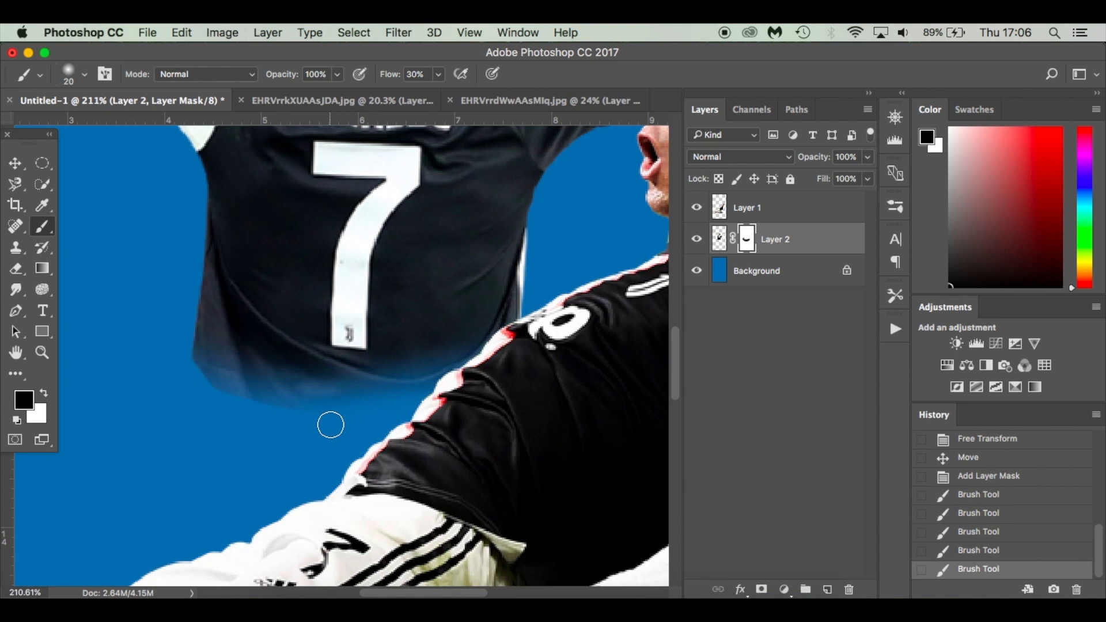
{"action": "left_click", "coordinate": [269, 416]}
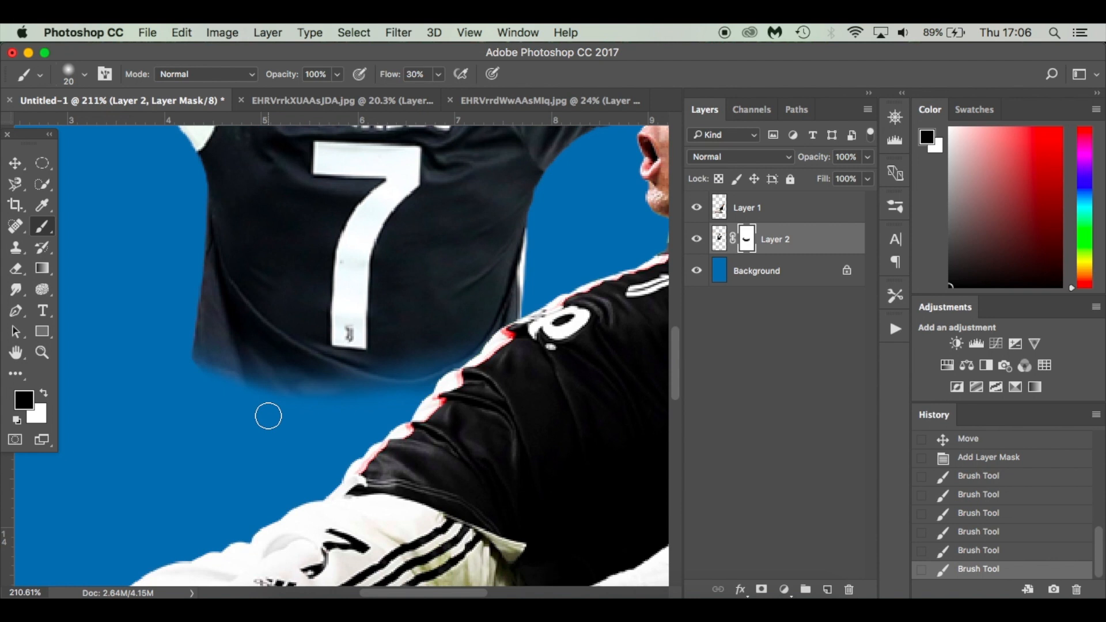
{"action": "left_click", "coordinate": [292, 415]}
{"action": "key", "text": "bracketright"}
{"action": "key", "text": "bracketright"}
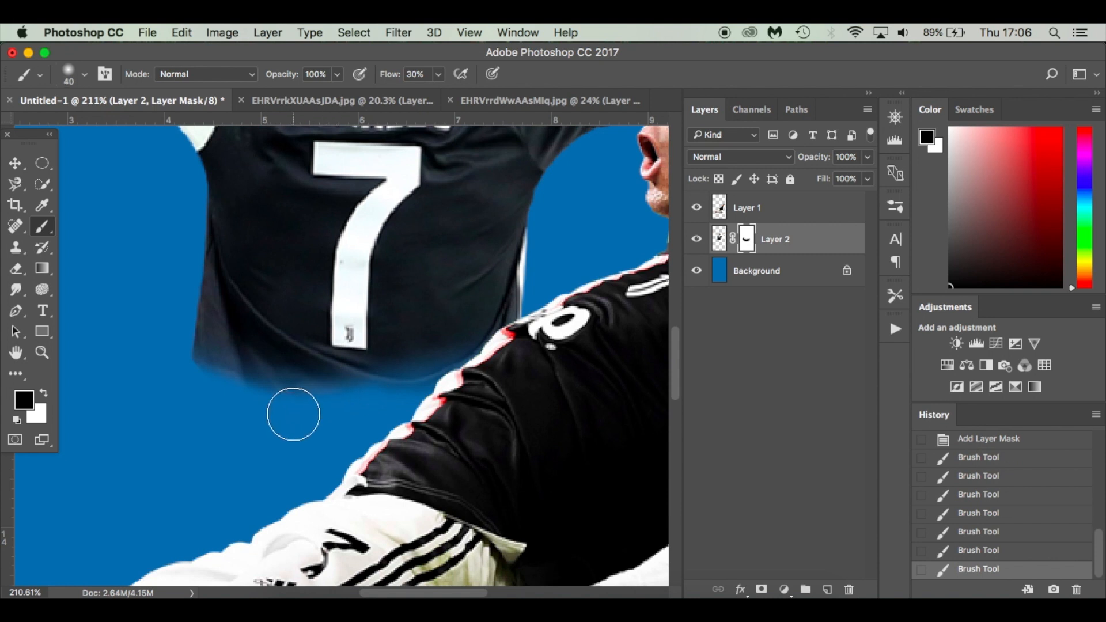
{"action": "left_click", "coordinate": [345, 425]}
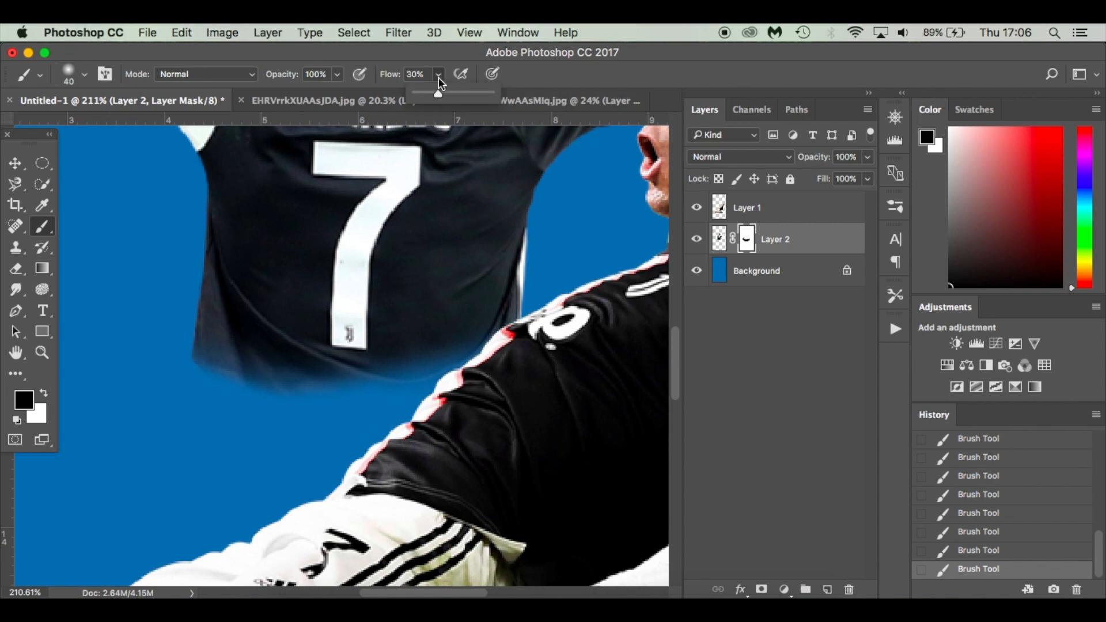
- Lower the brush flow to 20% and fade the shirt's lower left corner with a 70 px brush
{"action": "left_click_drag", "start_coordinate": [438, 77], "coordinate": [437, 81]}
{"action": "mouse_move", "coordinate": [192, 369]}
{"action": "left_mouse_down"}
{"action": "mouse_move", "coordinate": [281, 414]}
{"action": "mouse_move", "coordinate": [242, 392]}
{"action": "mouse_move", "coordinate": [176, 268]}
{"action": "mouse_move", "coordinate": [180, 336]}
{"action": "mouse_move", "coordinate": [143, 339]}
{"action": "mouse_move", "coordinate": [529, 398]}
{"action": "left_mouse_up"}
{"action": "key", "text": "super+z"}
{"action": "key", "text": "bracketright"}
{"action": "key", "text": "bracketright"}
{"action": "key", "text": "bracketright"}
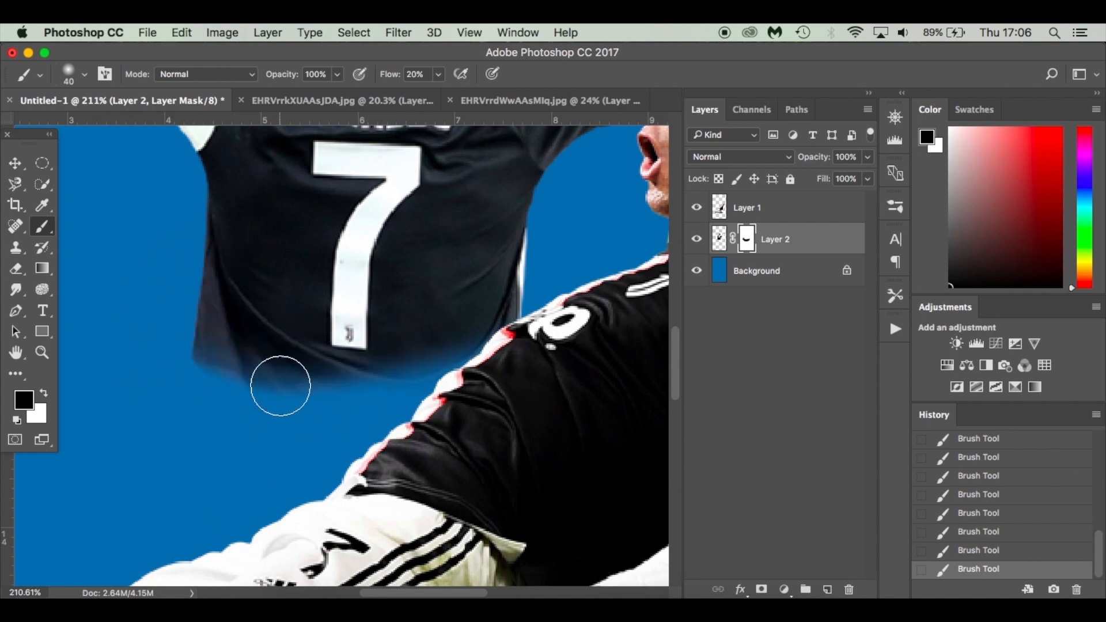
{"action": "left_click_drag", "start_coordinate": [190, 384], "coordinate": [183, 370]}
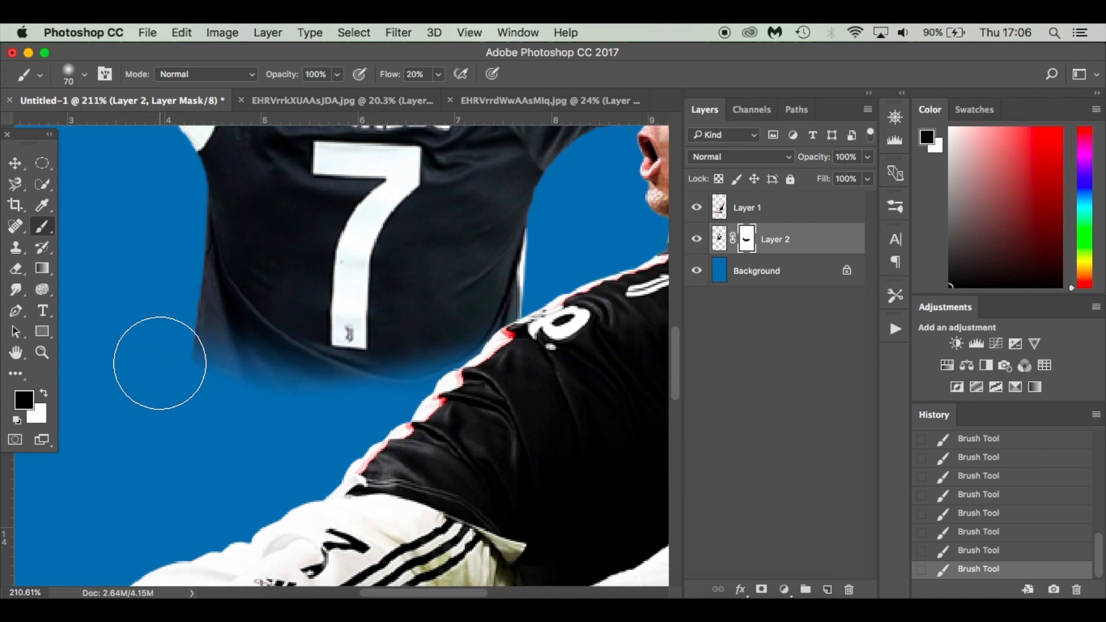
- Enlarge the brush to 175 px and fade the lower part of the back-view player's shirt further
{"action": "key", "text": "bracketright"}
{"action": "key", "text": "bracketright"}
{"action": "key", "text": "bracketright"}
{"action": "key", "text": "bracketright"}
{"action": "key", "text": "bracketright"}
{"action": "key", "text": "bracketright"}
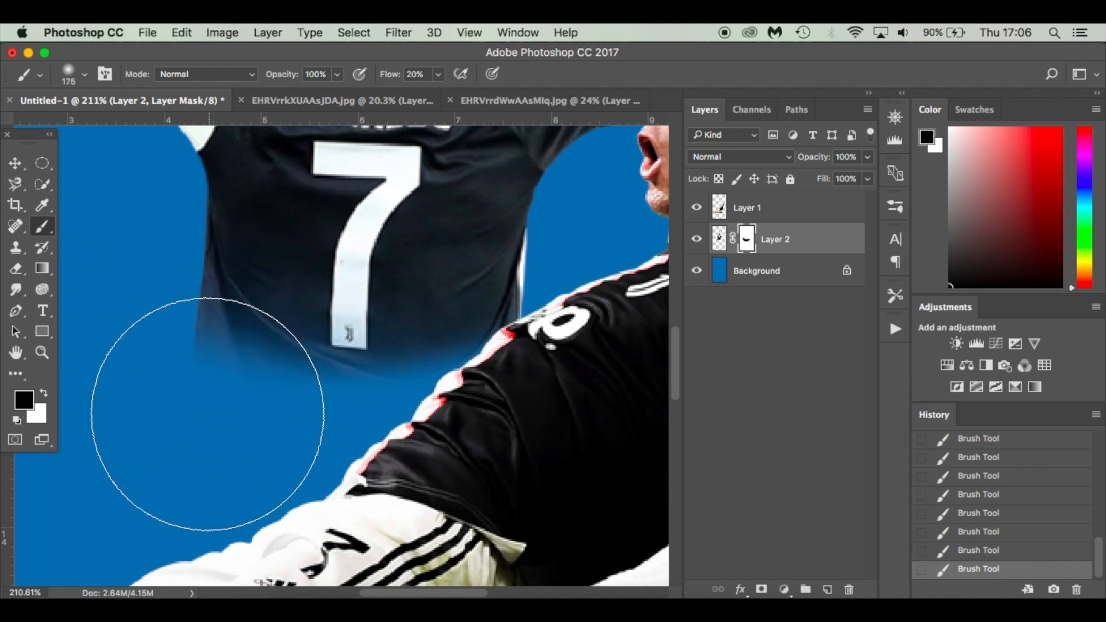
{"action": "scroll", "coordinate": [405, 576], "scroll_direction": "down", "scroll_amount": 5}
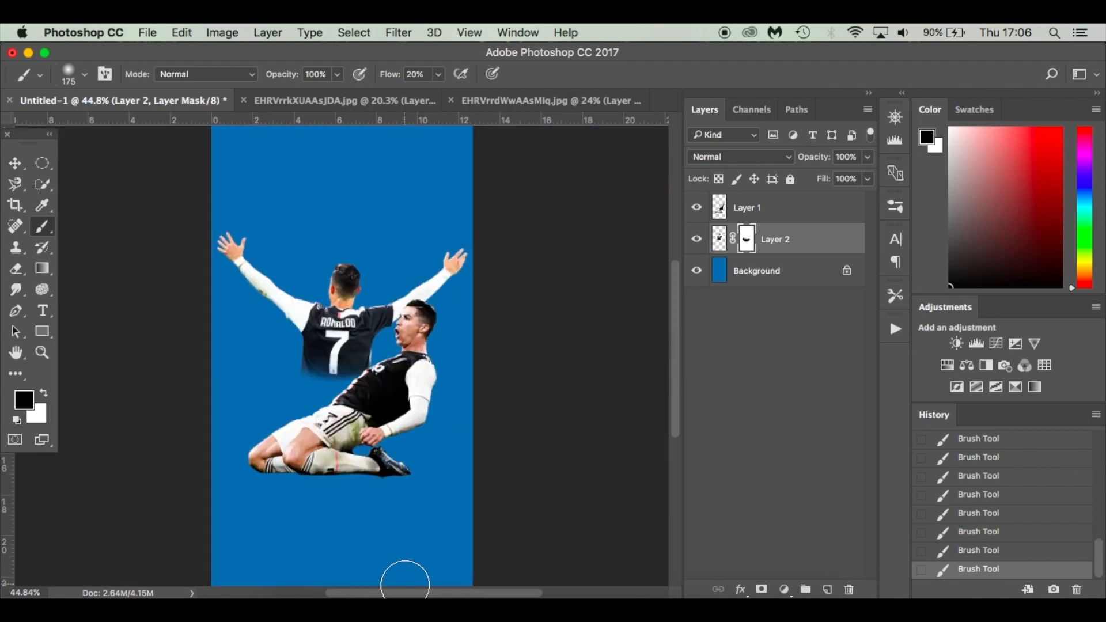
- Move the kneeling player slightly to the left in front of the back-view player
{"action": "key", "text": "v"}
{"action": "left_click_drag", "start_coordinate": [381, 392], "coordinate": [371, 385]}
{"action": "scroll", "coordinate": [371, 385], "scroll_direction": "up", "scroll_amount": 5}
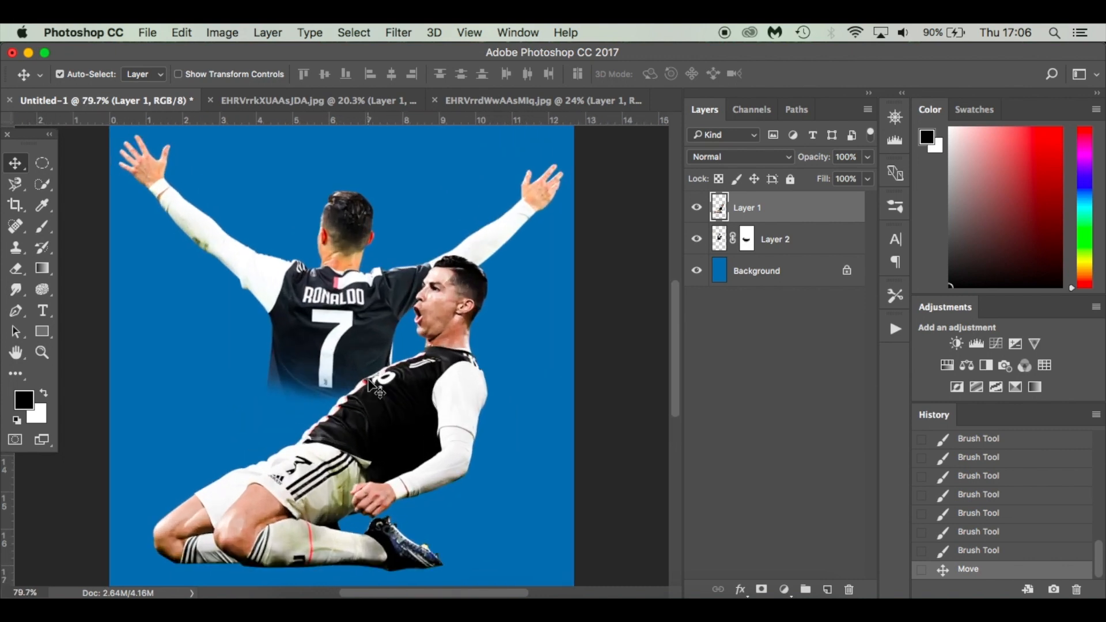
{"action": "scroll", "coordinate": [370, 385], "scroll_direction": "down", "scroll_amount": 3}
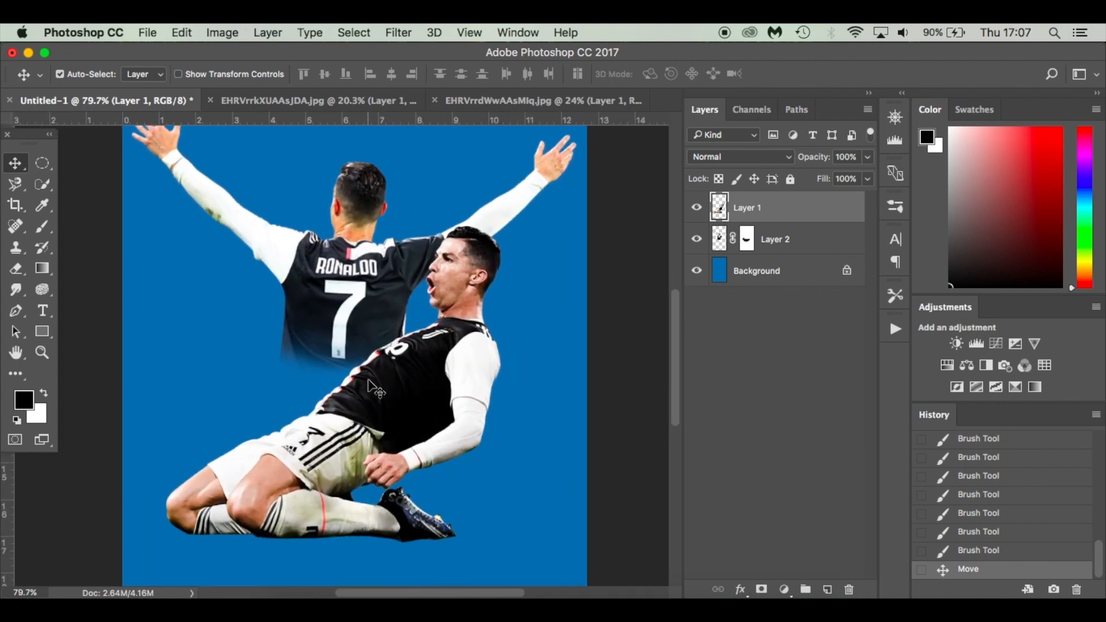
- Add a layer mask to Layer 1 and activate the Brush tool for it
{"action": "scroll", "coordinate": [371, 388], "scroll_direction": "down", "scroll_amount": 5}
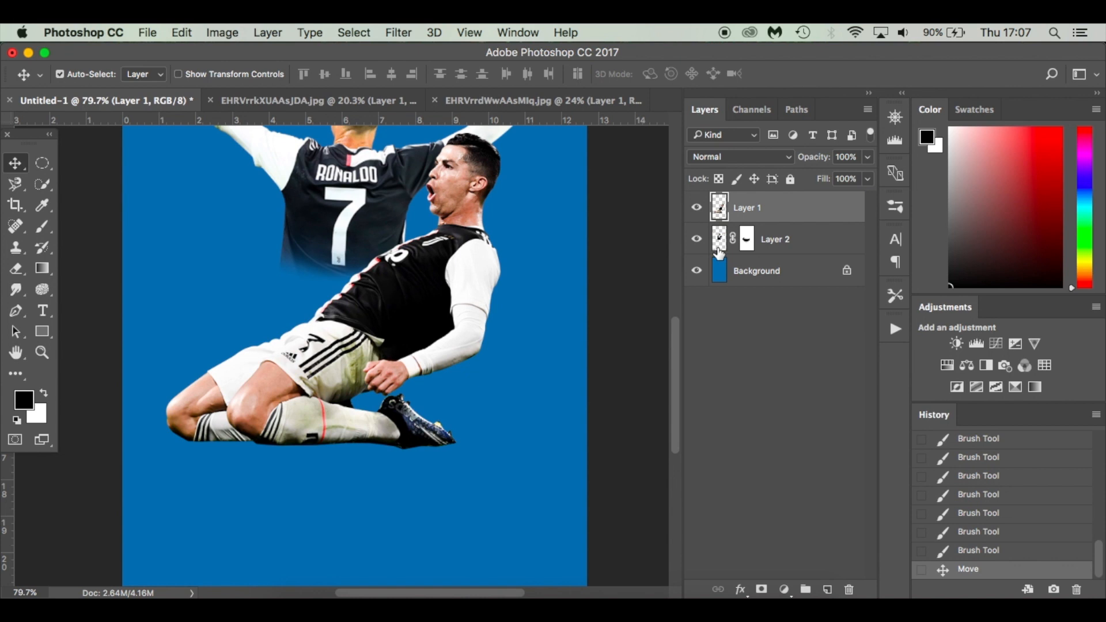
{"action": "left_click", "coordinate": [761, 590]}
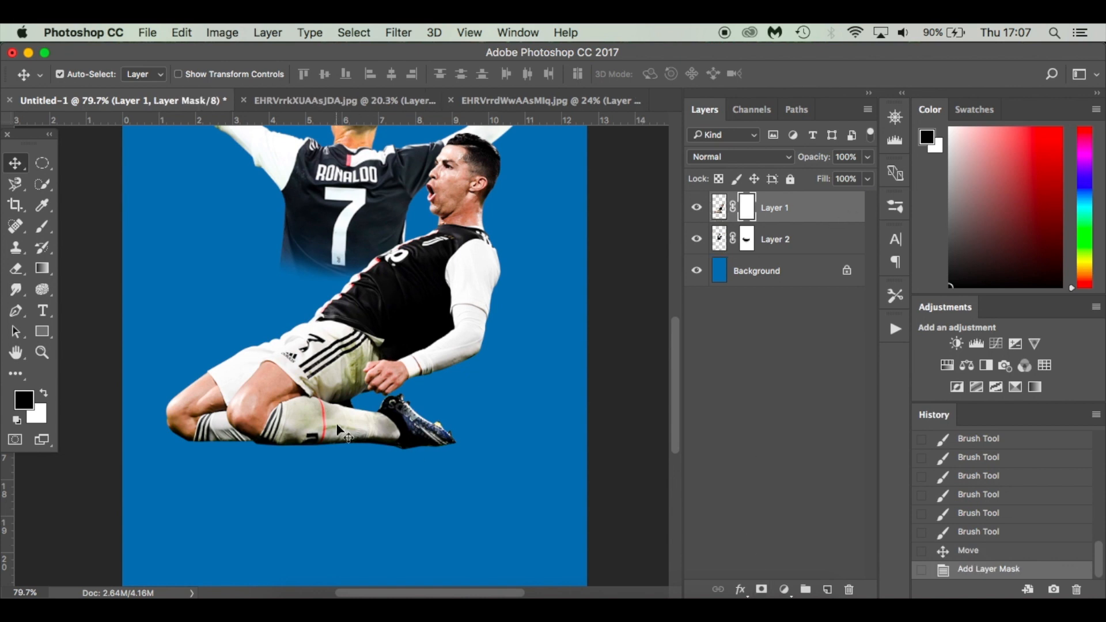
{"action": "key", "text": "b"}
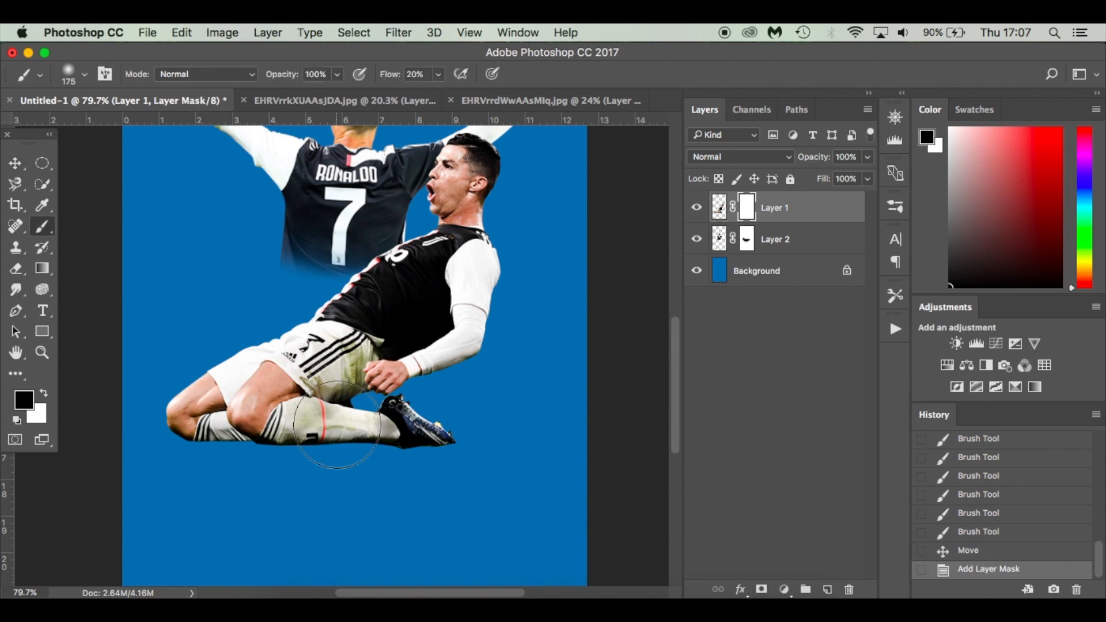
- Shrink the brush to 9 px and mask the lower edge of the kneeling player's boot and sock on Layer 1
{"action": "scroll", "coordinate": [337, 424], "scroll_direction": "up", "scroll_amount": 5}
{"action": "key", "text": "bracketleft"}
{"action": "key", "text": "bracketleft"}
{"action": "key", "text": "bracketleft"}
{"action": "key", "text": "bracketleft"}
{"action": "key", "text": "bracketleft"}
{"action": "key", "text": "bracketleft"}
{"action": "key", "text": "bracketleft"}
{"action": "key", "text": "bracketleft"}
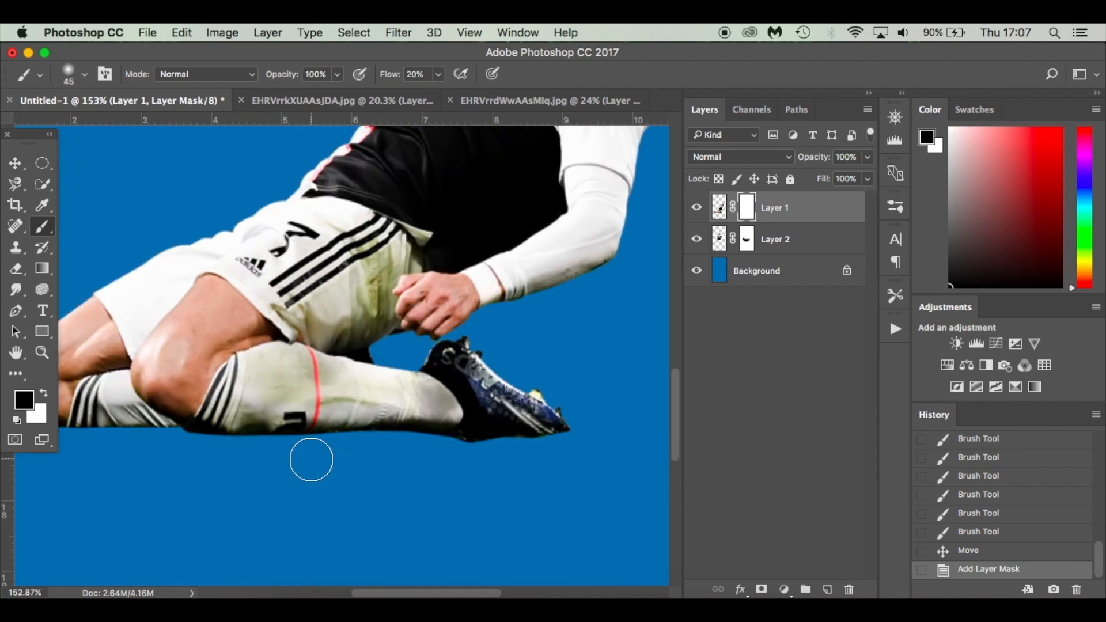
{"action": "key", "text": "bracketleft"}
{"action": "key", "text": "bracketleft"}
{"action": "key", "text": "bracketleft"}
{"action": "key", "text": "bracketleft"}
{"action": "key", "text": "bracketleft"}
{"action": "key", "text": "bracketleft"}
{"action": "key", "text": "bracketleft"}
{"action": "key", "text": "bracketleft"}
{"action": "scroll", "coordinate": [328, 447], "scroll_direction": "up", "scroll_amount": 3}
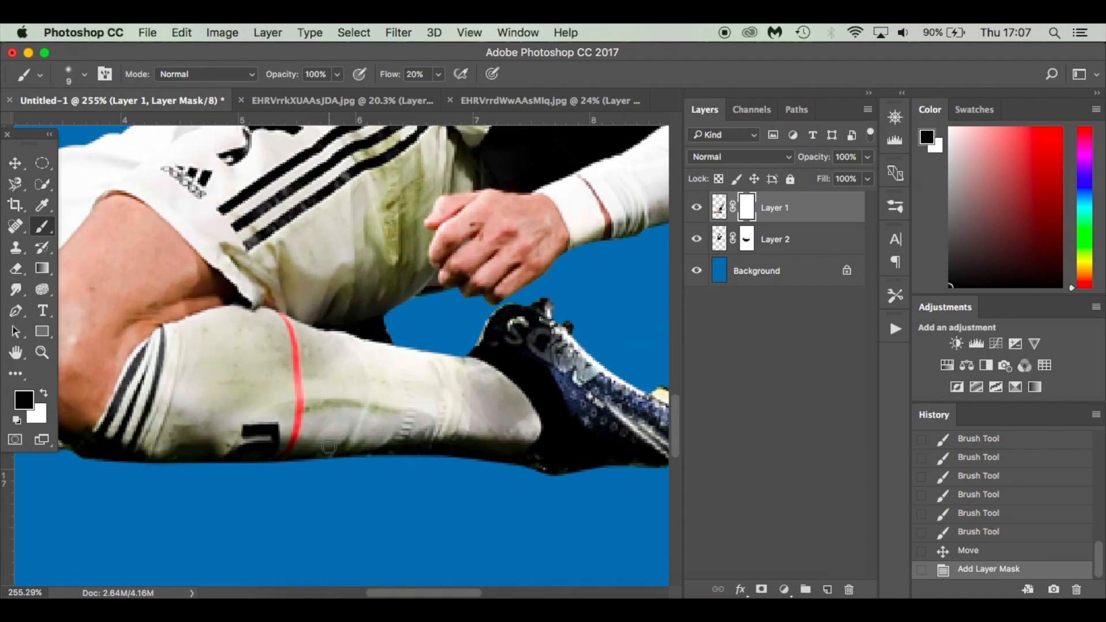
{"action": "scroll", "coordinate": [329, 447], "scroll_direction": "down", "scroll_amount": 5}
{"action": "scroll", "coordinate": [562, 375], "scroll_direction": "right", "scroll_amount": 3}
{"action": "mouse_move", "coordinate": [465, 342]}
{"action": "left_mouse_down"}
{"action": "mouse_move", "coordinate": [441, 341]}
{"action": "mouse_move", "coordinate": [575, 337]}
{"action": "mouse_move", "coordinate": [363, 326]}
{"action": "mouse_move", "coordinate": [451, 336]}
{"action": "mouse_move", "coordinate": [384, 331]}
{"action": "left_mouse_up"}
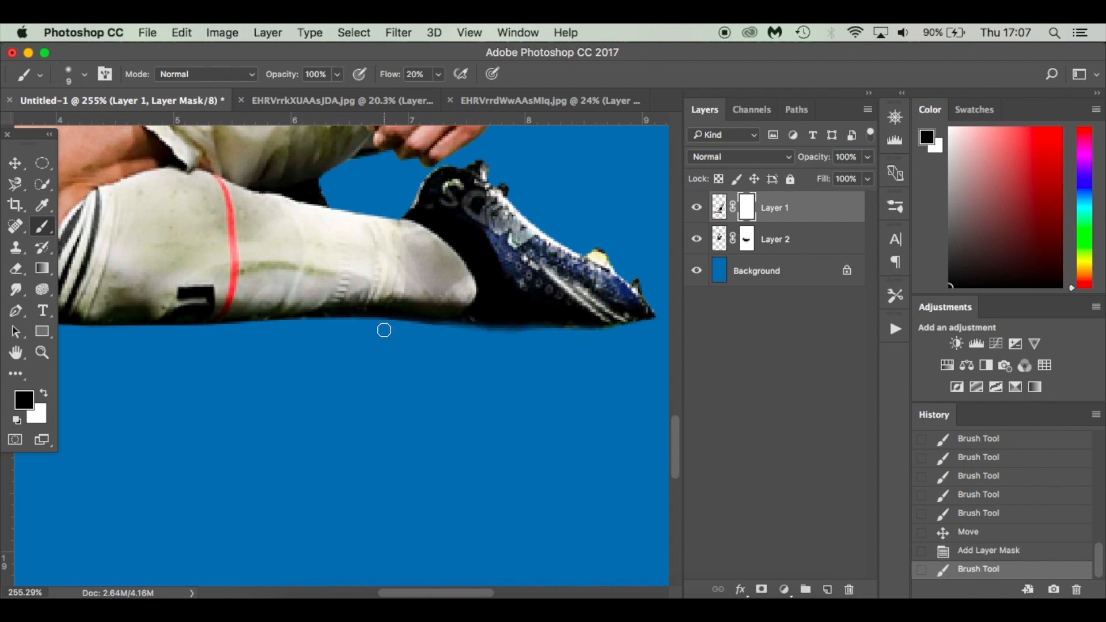
- Mask the lower edge along the striped socks and the knees with the 9 px brush
{"action": "scroll", "coordinate": [385, 330], "scroll_direction": "left", "scroll_amount": 5}
{"action": "mouse_move", "coordinate": [256, 315]}
{"action": "left_mouse_down"}
{"action": "mouse_move", "coordinate": [135, 308]}
{"action": "mouse_move", "coordinate": [240, 314]}
{"action": "left_mouse_up"}
{"action": "left_click_drag", "start_coordinate": [152, 323], "coordinate": [415, 329]}
{"action": "scroll", "coordinate": [351, 306], "scroll_direction": "left", "scroll_amount": 7}
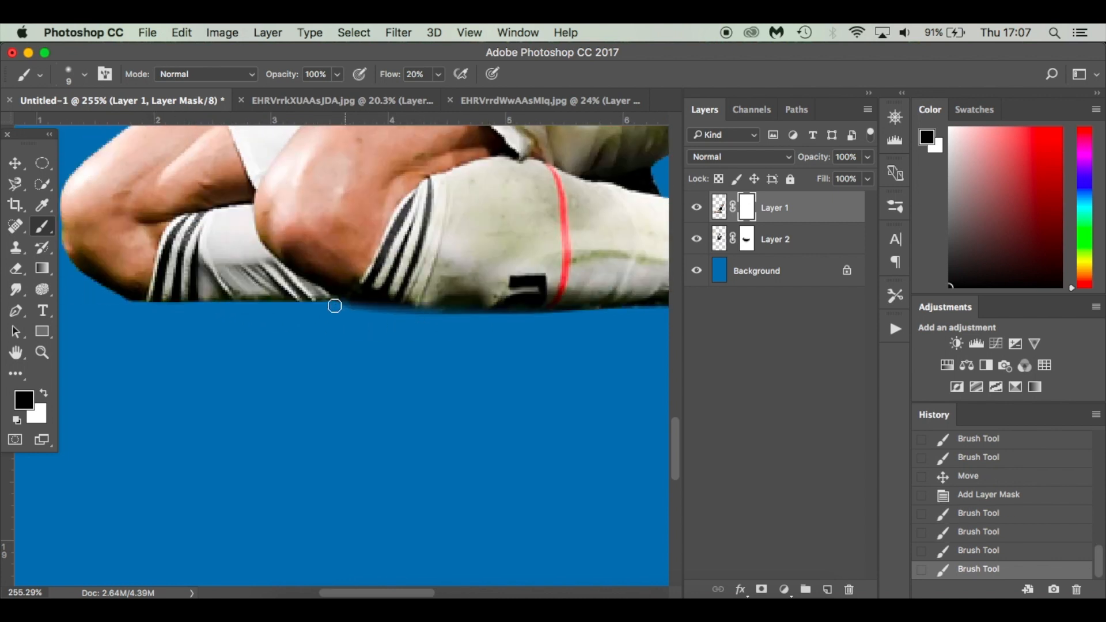
{"action": "mouse_move", "coordinate": [334, 306]}
{"action": "left_mouse_down"}
{"action": "mouse_move", "coordinate": [104, 297]}
{"action": "mouse_move", "coordinate": [153, 308]}
{"action": "left_mouse_up"}
- Reduce the brush to 3 px and refine the masked bottom edge from the socks to the tip of the boot
{"action": "key", "text": "bracketleft"}
{"action": "key", "text": "bracketleft"}
{"action": "key", "text": "bracketleft"}
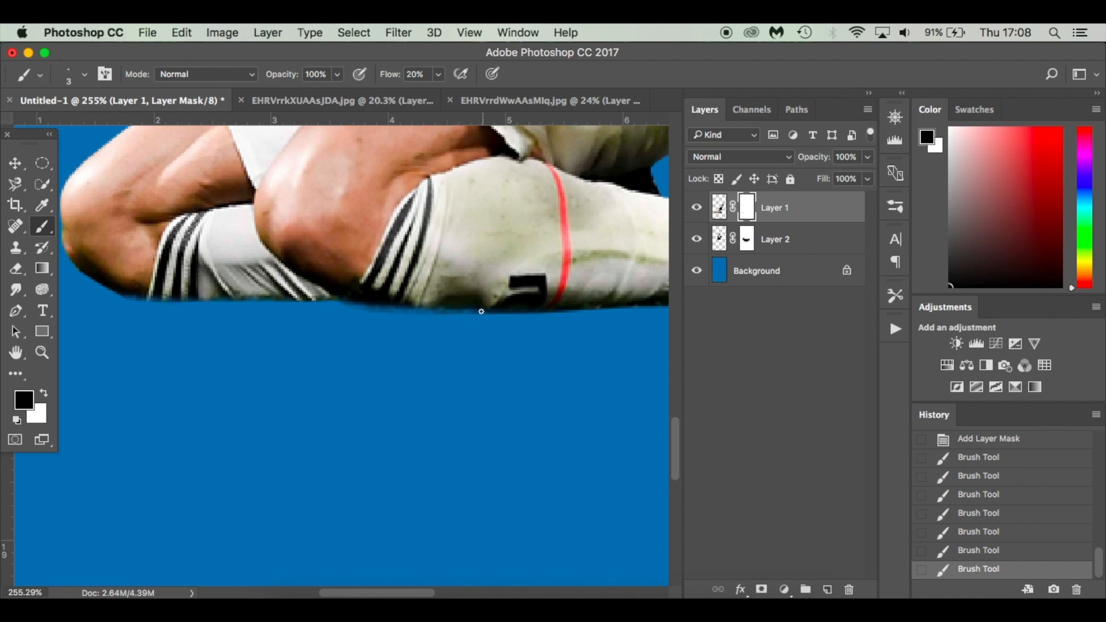
{"action": "left_click_drag", "start_coordinate": [520, 313], "coordinate": [531, 314]}
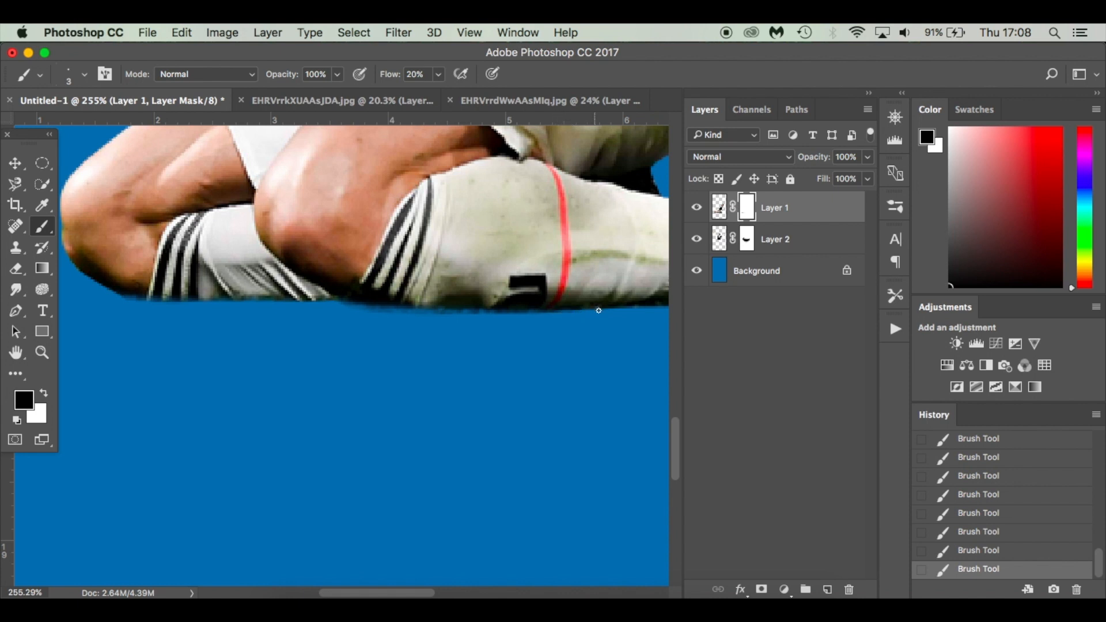
{"action": "scroll", "coordinate": [613, 309], "scroll_direction": "right", "scroll_amount": 5}
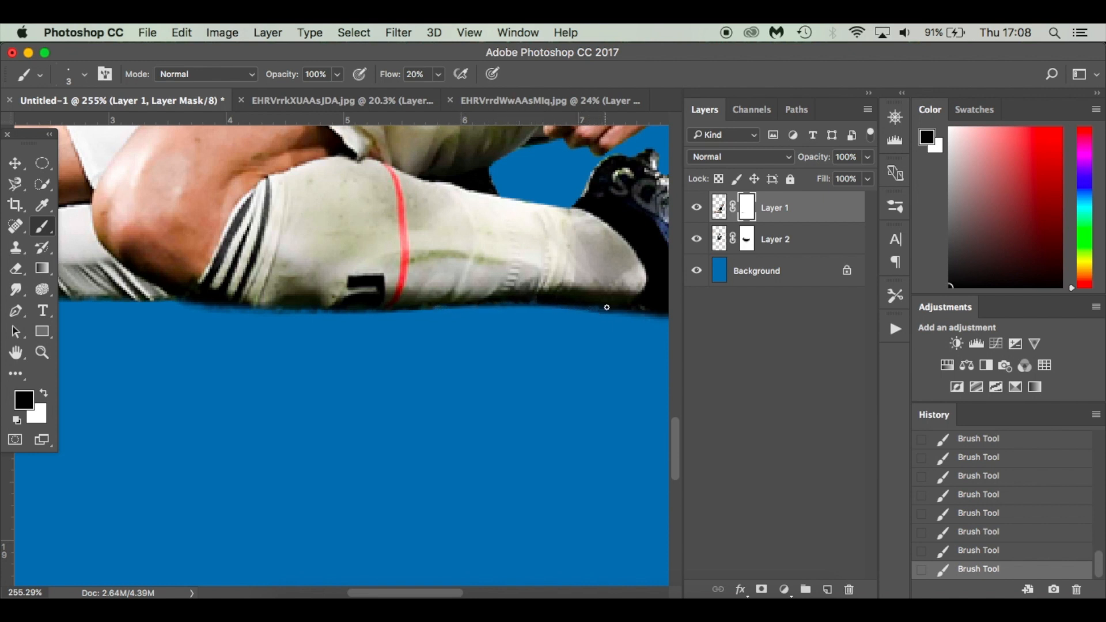
{"action": "scroll", "coordinate": [570, 319], "scroll_direction": "right", "scroll_amount": 4}
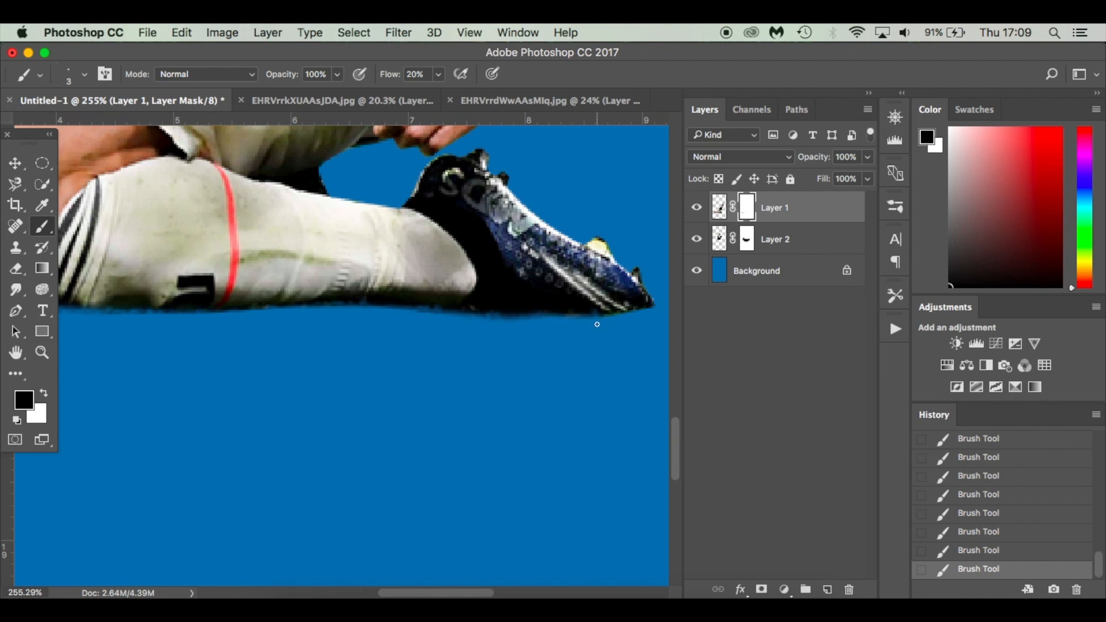
{"action": "scroll", "coordinate": [582, 324], "scroll_direction": "down", "scroll_amount": 2}
{"action": "key", "text": "super+0"}
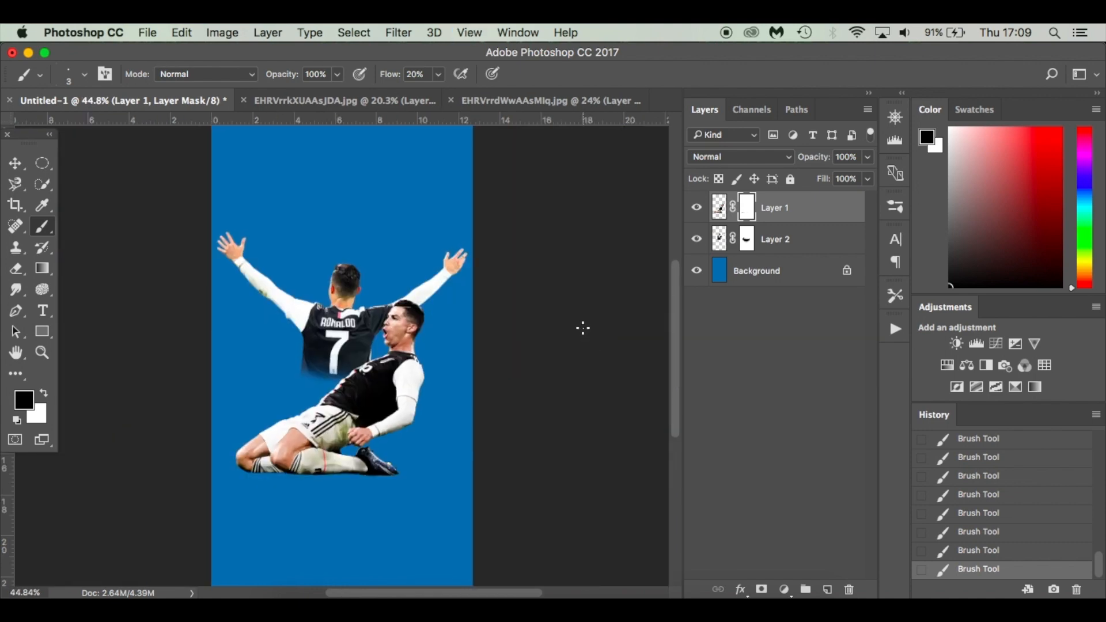
- Create a new empty layer and place it directly beneath Layer 1
{"action": "left_click", "coordinate": [827, 589]}
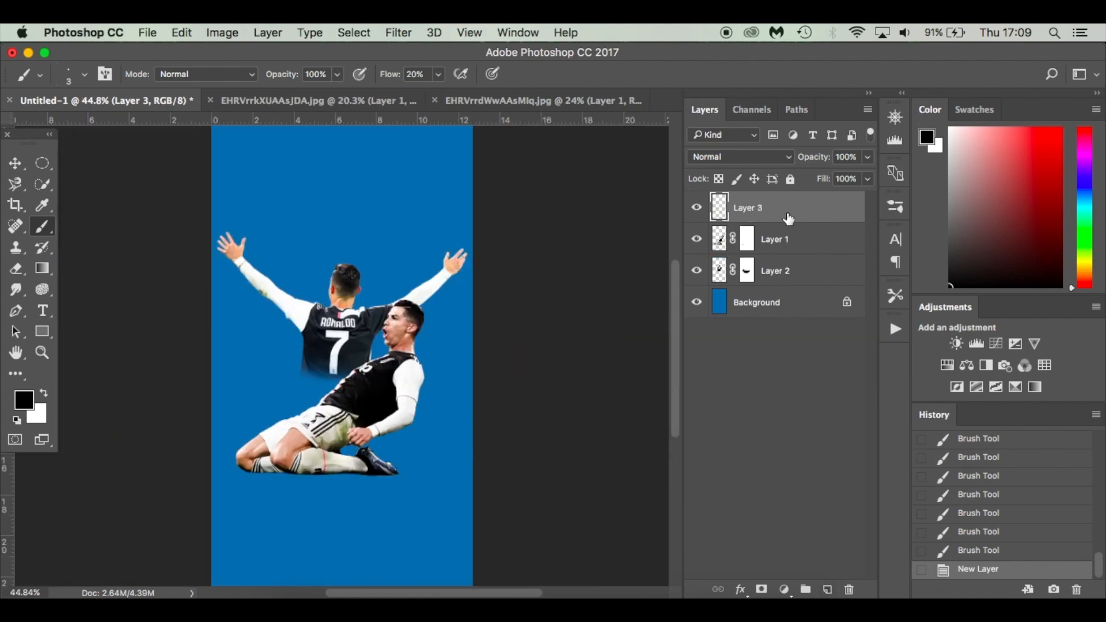
{"action": "left_click_drag", "start_coordinate": [805, 223], "coordinate": [803, 248]}
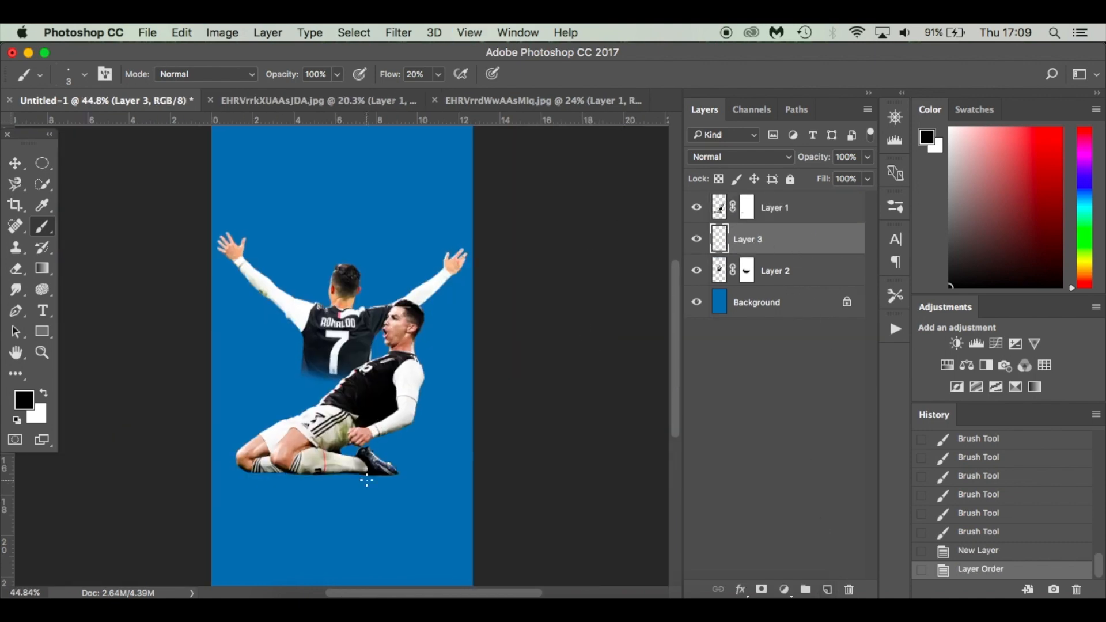
{"action": "scroll", "coordinate": [367, 481], "scroll_direction": "up", "scroll_amount": 6}
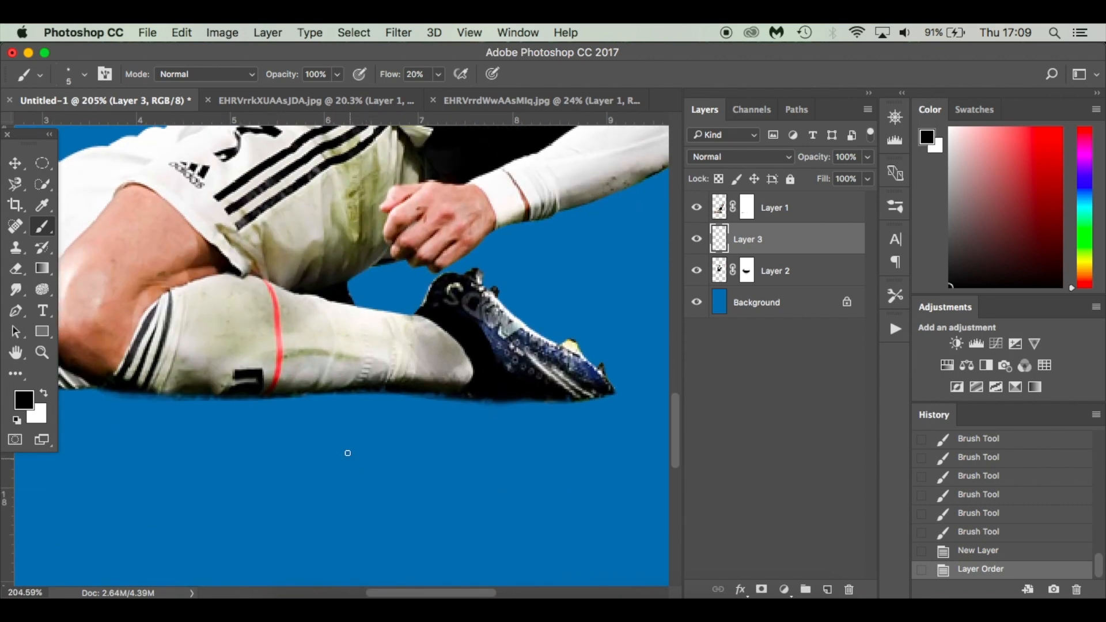
{"action": "left_click_drag", "start_coordinate": [309, 397], "coordinate": [415, 396]}
{"action": "key", "text": "super+z"}
{"action": "left_click", "coordinate": [438, 74]}
{"action": "left_click_drag", "start_coordinate": [435, 94], "coordinate": [541, 107]}
{"action": "left_click_drag", "start_coordinate": [530, 399], "coordinate": [472, 402]}
{"action": "key", "text": "super+z"}
- Set the brush flow to 19% and size to 20 px, and paint a black shadow on Layer 3 under the boot and sock
{"action": "left_click", "coordinate": [438, 75]}
{"action": "left_click", "coordinate": [378, 93]}
{"action": "key", "text": "bracketright"}
{"action": "key", "text": "bracketright"}
{"action": "key", "text": "bracketright"}
{"action": "key", "text": "bracketright"}
{"action": "key", "text": "bracketright"}
{"action": "mouse_move", "coordinate": [353, 388]}
{"action": "left_mouse_down"}
{"action": "mouse_move", "coordinate": [443, 392]}
{"action": "mouse_move", "coordinate": [337, 390]}
{"action": "mouse_move", "coordinate": [526, 390]}
{"action": "left_mouse_up"}
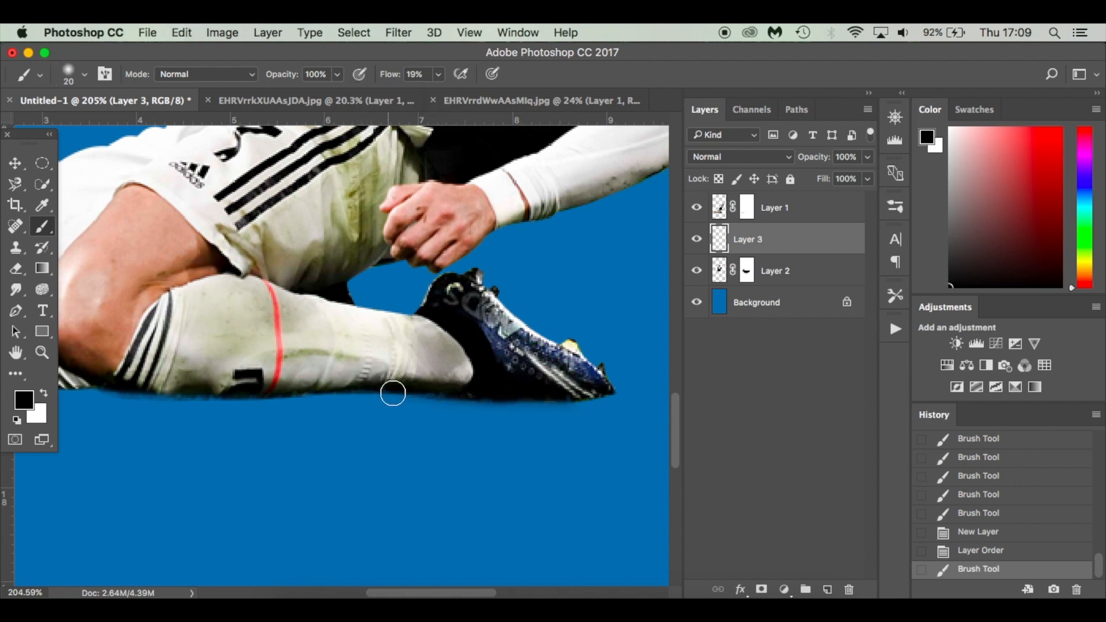
{"action": "left_click_drag", "start_coordinate": [437, 392], "coordinate": [292, 388]}
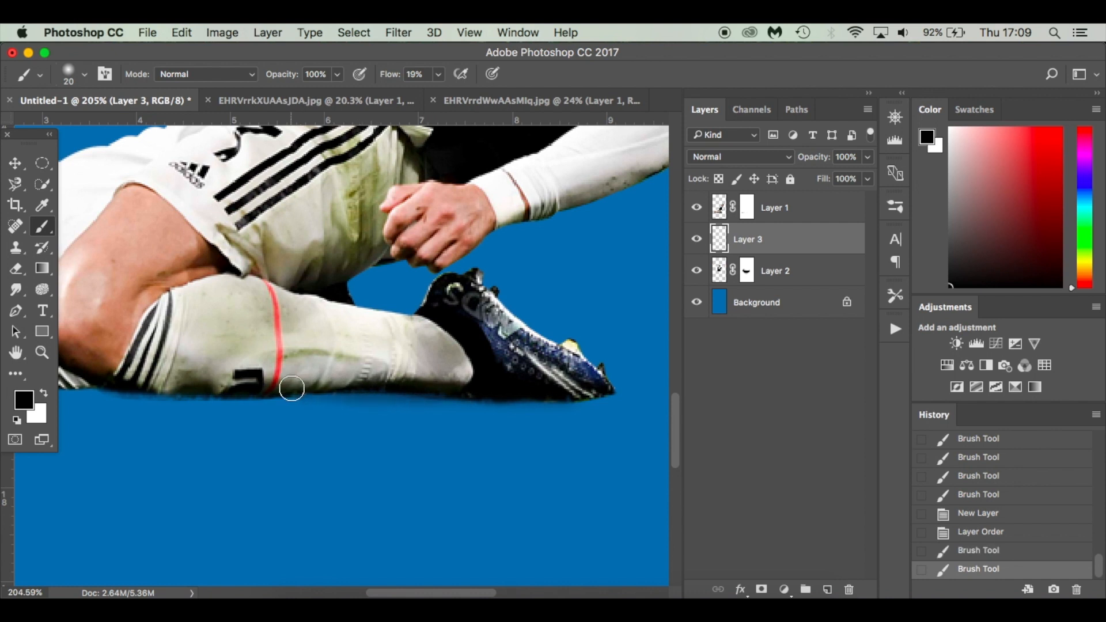
{"action": "left_click_drag", "start_coordinate": [428, 389], "coordinate": [217, 383]}
- Continue the black shadow beneath the front sock, the knee and the rear striped sock
{"action": "scroll", "coordinate": [217, 382], "scroll_direction": "left", "scroll_amount": 5}
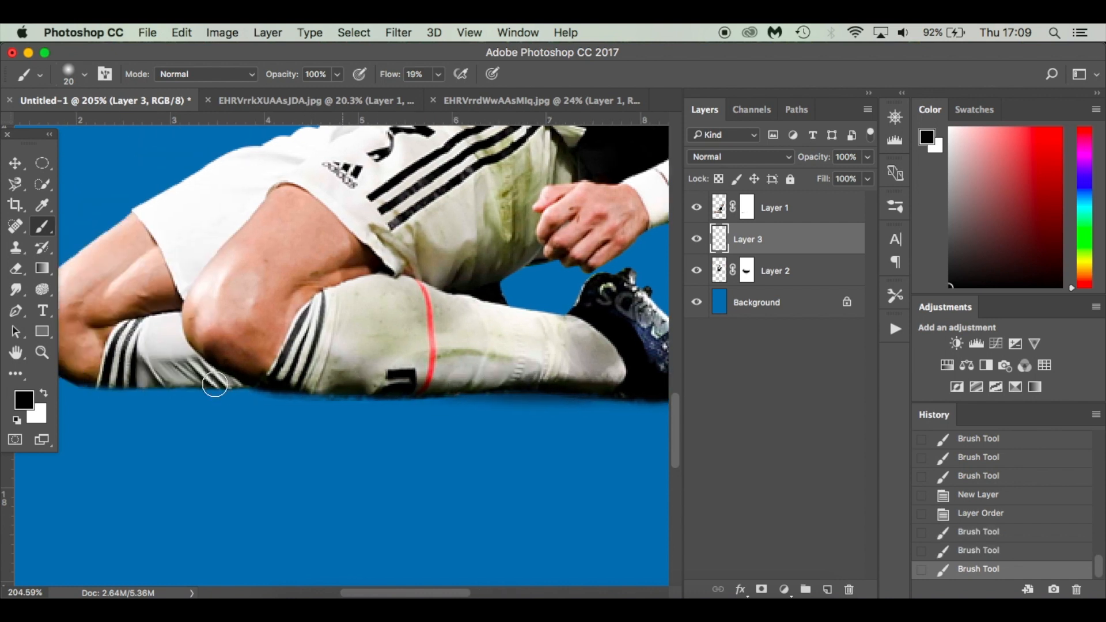
{"action": "left_click_drag", "start_coordinate": [581, 384], "coordinate": [311, 387]}
{"action": "left_click_drag", "start_coordinate": [435, 385], "coordinate": [293, 385]}
{"action": "left_click_drag", "start_coordinate": [276, 383], "coordinate": [127, 376]}
{"action": "mouse_move", "coordinate": [243, 385]}
{"action": "left_mouse_down"}
{"action": "mouse_move", "coordinate": [208, 377]}
{"action": "mouse_move", "coordinate": [377, 394]}
{"action": "mouse_move", "coordinate": [438, 382]}
{"action": "mouse_move", "coordinate": [128, 381]}
{"action": "left_mouse_up"}
- Darken the shadow under the boot and heel, comparing the stroke by undoing and redoing it
{"action": "scroll", "coordinate": [369, 381], "scroll_direction": "right", "scroll_amount": 4}
{"action": "scroll", "coordinate": [369, 381], "scroll_direction": "down", "scroll_amount": 1}
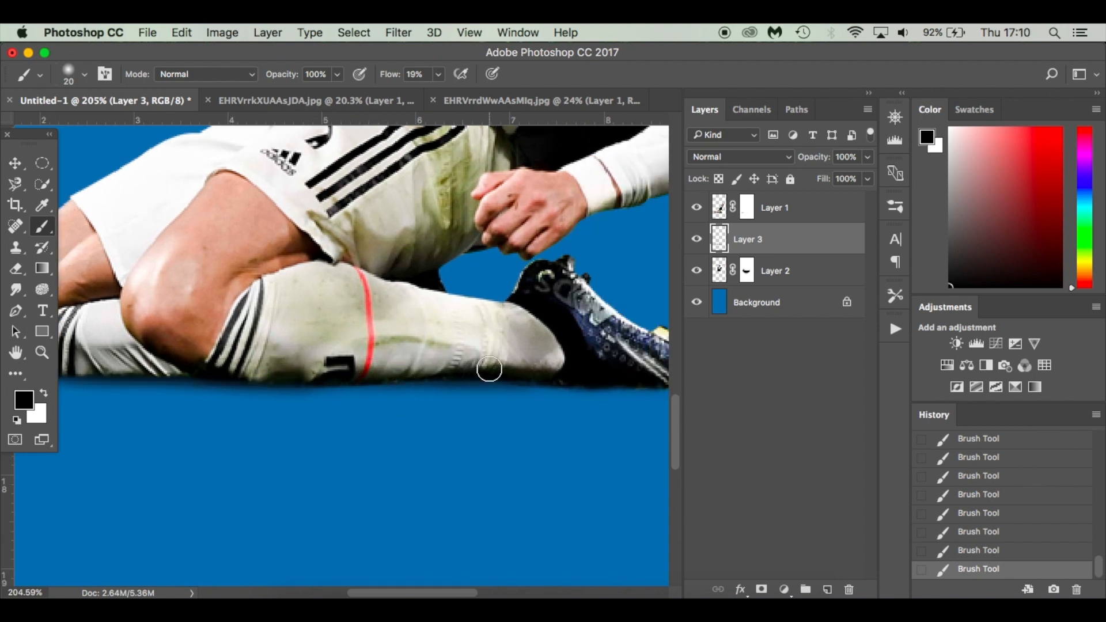
{"action": "mouse_move", "coordinate": [610, 378]}
{"action": "left_mouse_down"}
{"action": "mouse_move", "coordinate": [485, 368]}
{"action": "mouse_move", "coordinate": [627, 366]}
{"action": "mouse_move", "coordinate": [474, 366]}
{"action": "mouse_move", "coordinate": [569, 369]}
{"action": "mouse_move", "coordinate": [504, 377]}
{"action": "mouse_move", "coordinate": [440, 369]}
{"action": "left_mouse_up"}
{"action": "key", "text": "super+z"}
{"action": "key", "text": "super+z"}
{"action": "left_click_drag", "start_coordinate": [548, 367], "coordinate": [447, 366]}
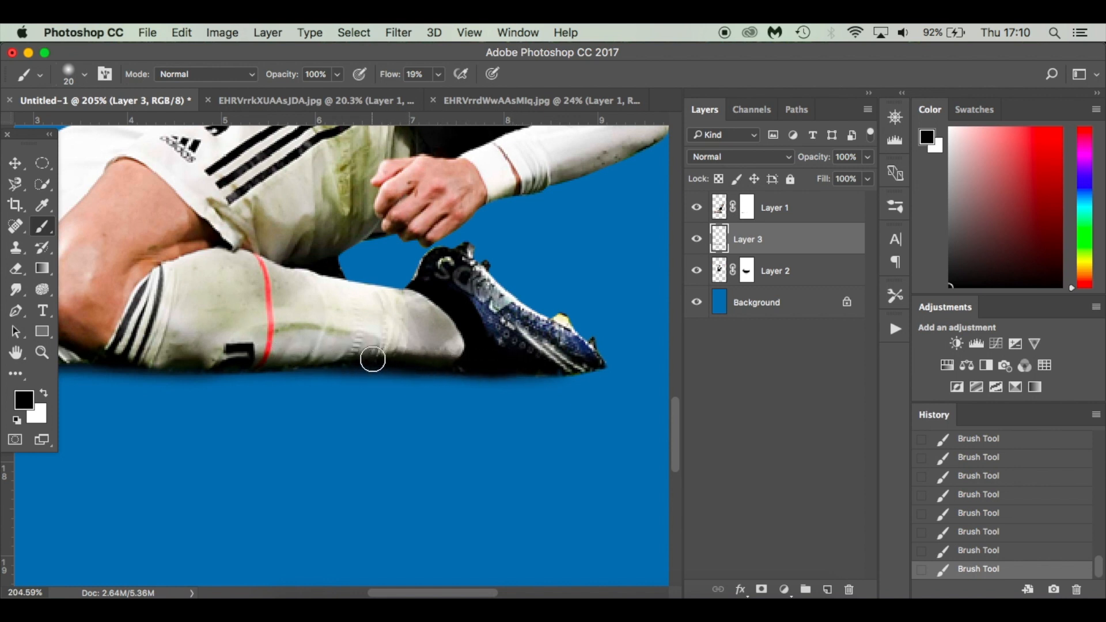
- Strengthen the shadow below the shin and extend it beneath the rear knee with the 20 px brush
{"action": "scroll", "coordinate": [243, 367], "scroll_direction": "left", "scroll_amount": 3}
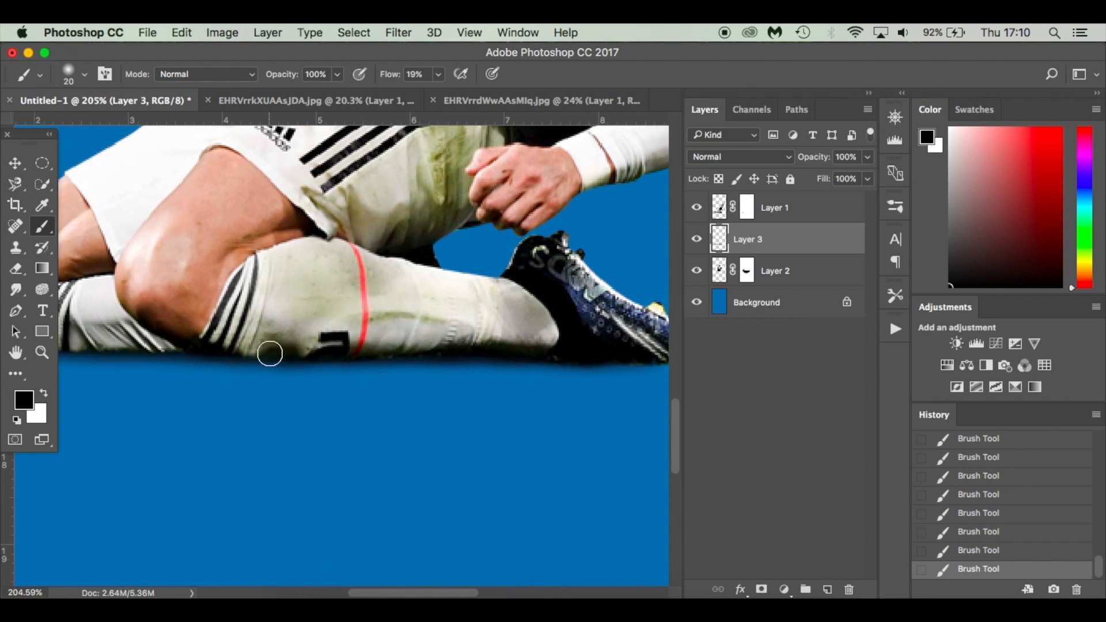
{"action": "left_click_drag", "start_coordinate": [315, 361], "coordinate": [333, 357]}
{"action": "scroll", "coordinate": [173, 349], "scroll_direction": "left", "scroll_amount": 5}
{"action": "mouse_move", "coordinate": [309, 351]}
{"action": "left_mouse_down"}
{"action": "mouse_move", "coordinate": [143, 347]}
{"action": "mouse_move", "coordinate": [207, 351]}
{"action": "left_mouse_up"}
{"action": "scroll", "coordinate": [206, 350], "scroll_direction": "left", "scroll_amount": 5}
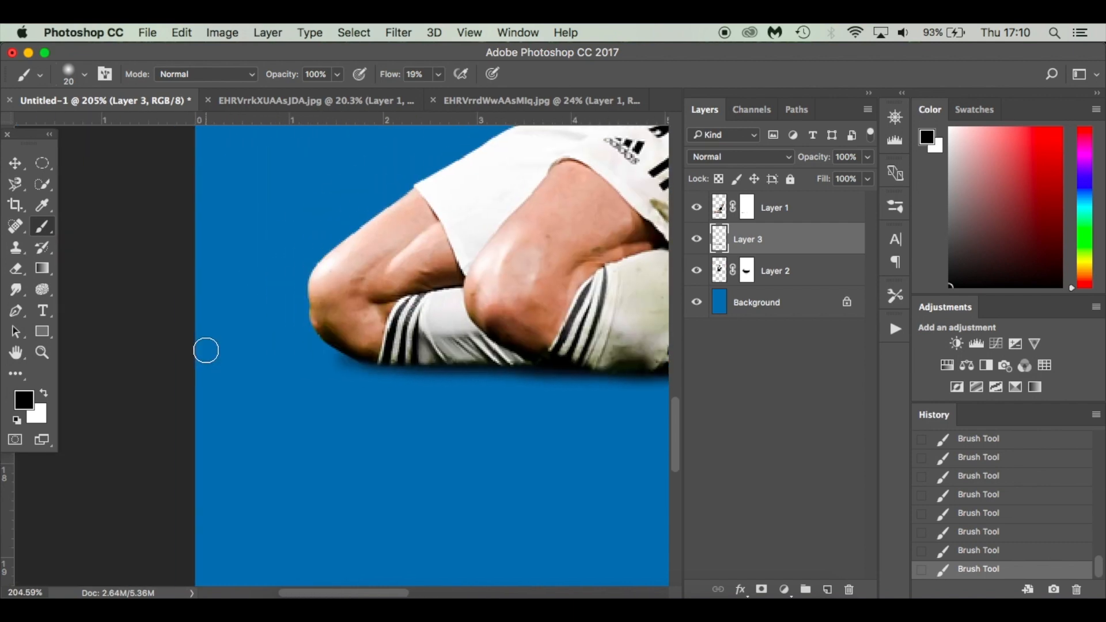
{"action": "scroll", "coordinate": [205, 348], "scroll_direction": "right", "scroll_amount": 6}
{"action": "key", "text": "super+0"}
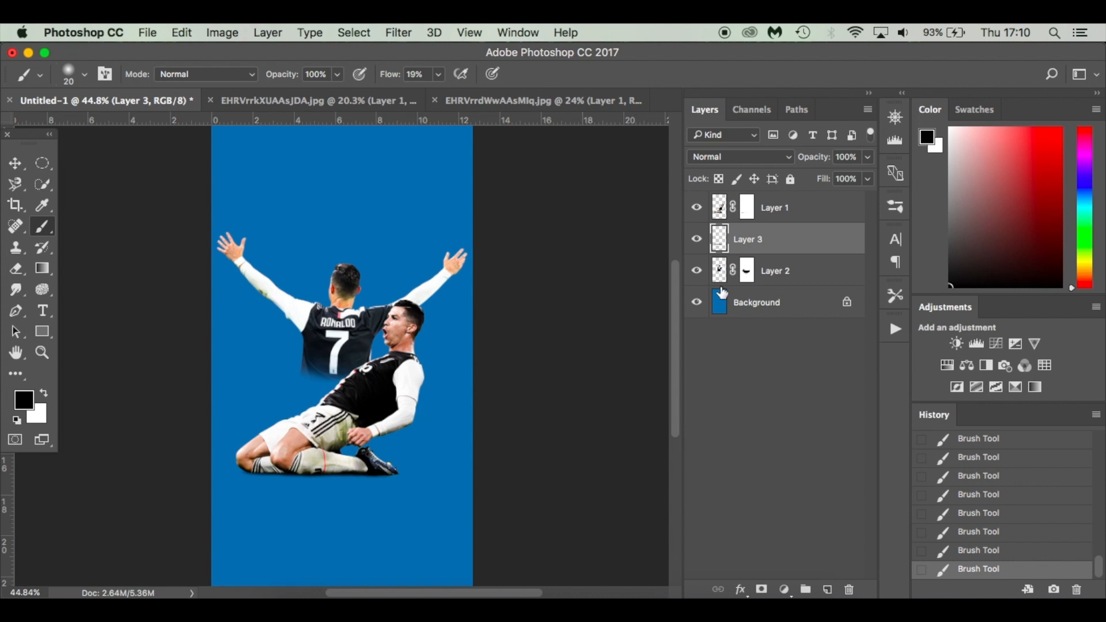
- Rename Layer 3 as Shadow
{"action": "double_click", "coordinate": [749, 239]}
{"action": "type", "text": "Shadow"}
{"action": "key", "text": "Return"}
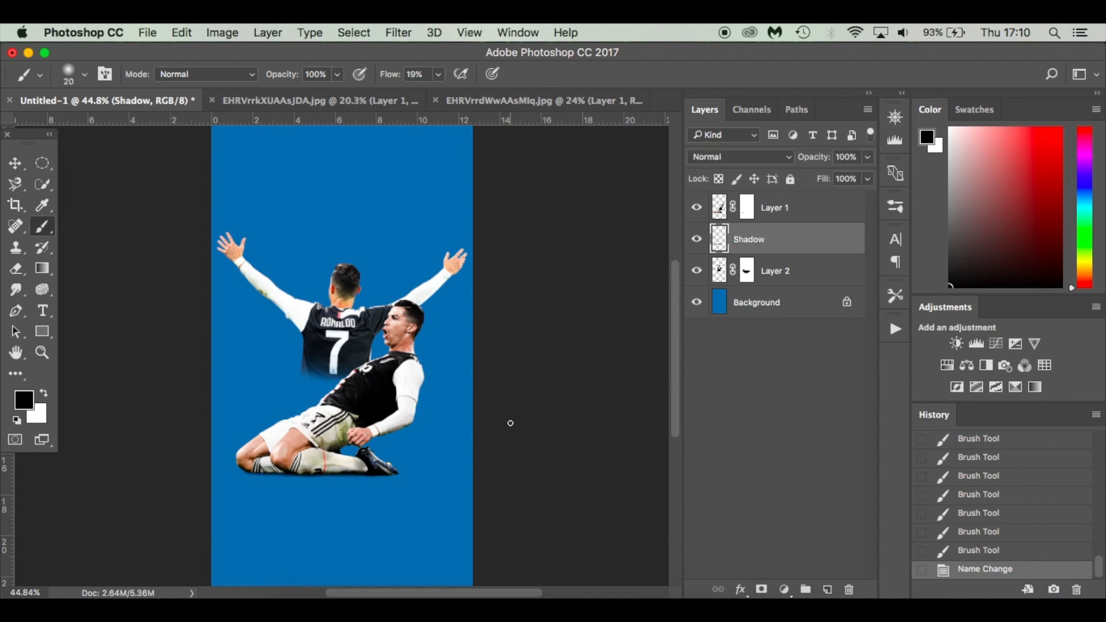
- Enlarge the brush to 70 px and reduce its roundness to a flat horizontal ellipse
{"action": "scroll", "coordinate": [387, 499], "scroll_direction": "up", "scroll_amount": 5}
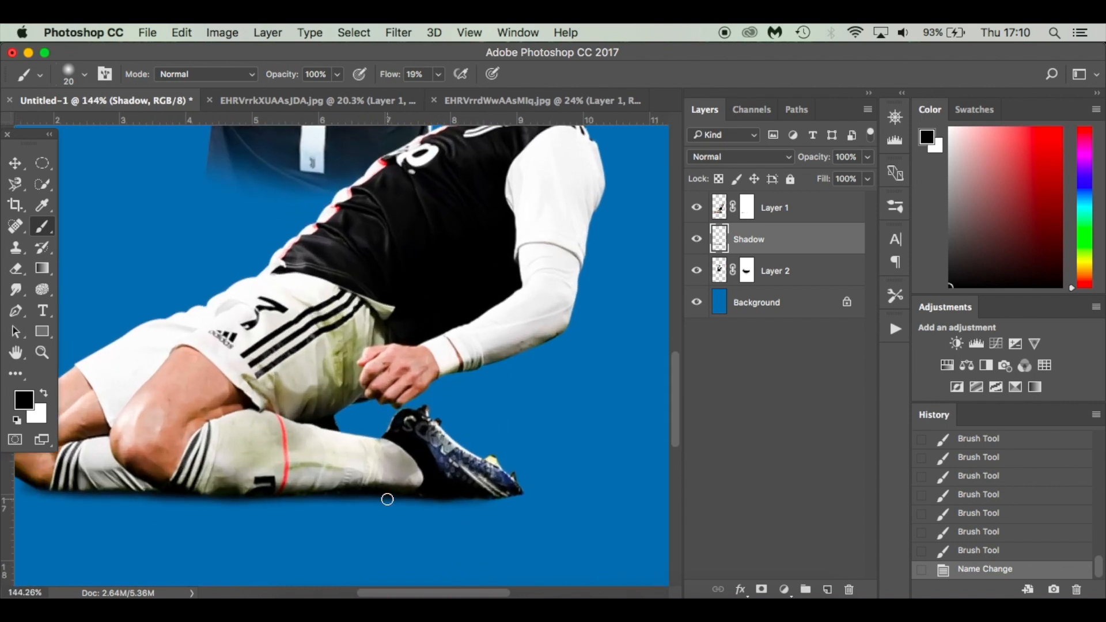
{"action": "key", "text": "bracketright"}
{"action": "key", "text": "bracketright"}
{"action": "key", "text": "bracketright"}
{"action": "key", "text": "bracketright"}
{"action": "key", "text": "bracketright"}
{"action": "right_click", "coordinate": [559, 485]}
{"action": "left_click_drag", "start_coordinate": [604, 381], "coordinate": [605, 400]}
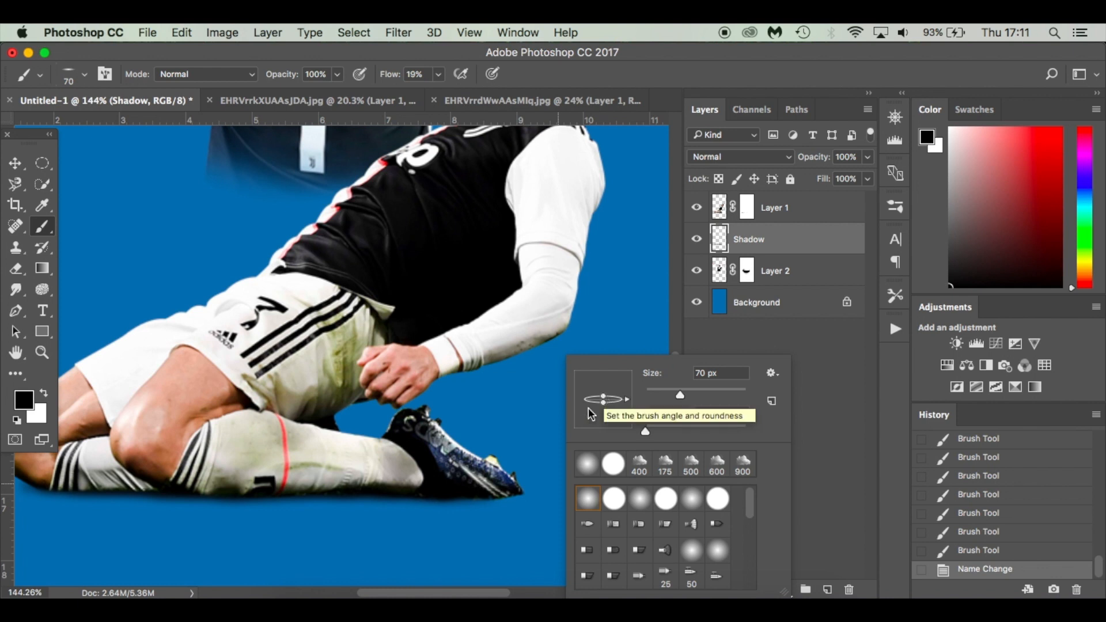
- Paint a soft ground shadow from the boot tip along the legs to the rear knee with the flattened brush
{"action": "left_click_drag", "start_coordinate": [522, 494], "coordinate": [441, 494]}
{"action": "left_click", "coordinate": [442, 496]}
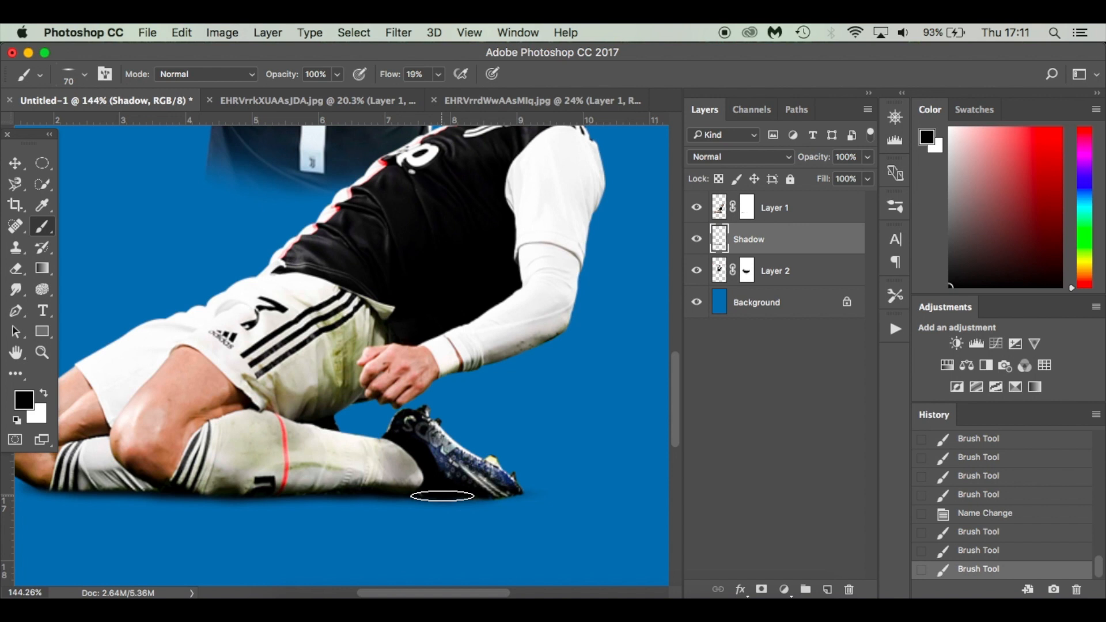
{"action": "mouse_move", "coordinate": [442, 496]}
{"action": "left_mouse_down"}
{"action": "mouse_move", "coordinate": [95, 493]}
{"action": "mouse_move", "coordinate": [184, 487]}
{"action": "mouse_move", "coordinate": [109, 489]}
{"action": "left_mouse_up"}
{"action": "scroll", "coordinate": [124, 489], "scroll_direction": "left", "scroll_amount": 5}
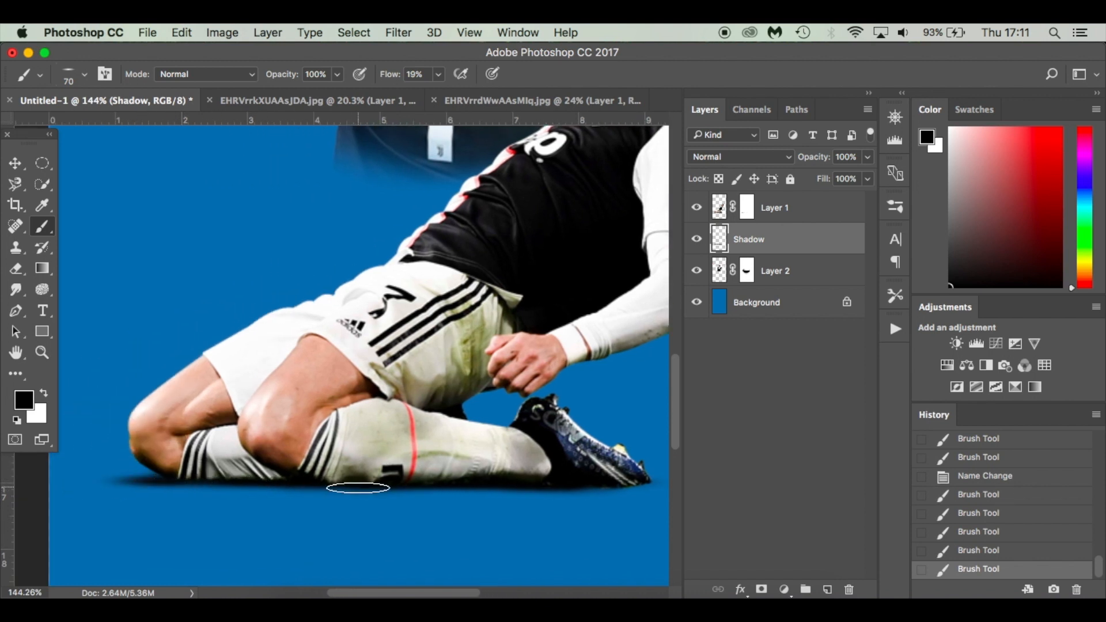
- Enlarge the brush to 175 px, flatten it further and extend the ground shadow outward beyond the boot tip
{"action": "scroll", "coordinate": [358, 486], "scroll_direction": "right", "scroll_amount": 3}
{"action": "scroll", "coordinate": [504, 479], "scroll_direction": "right", "scroll_amount": 4}
{"action": "key", "text": "bracketright"}
{"action": "key", "text": "bracketright"}
{"action": "key", "text": "bracketright"}
{"action": "key", "text": "bracketright"}
{"action": "key", "text": "bracketright"}
{"action": "key", "text": "bracketright"}
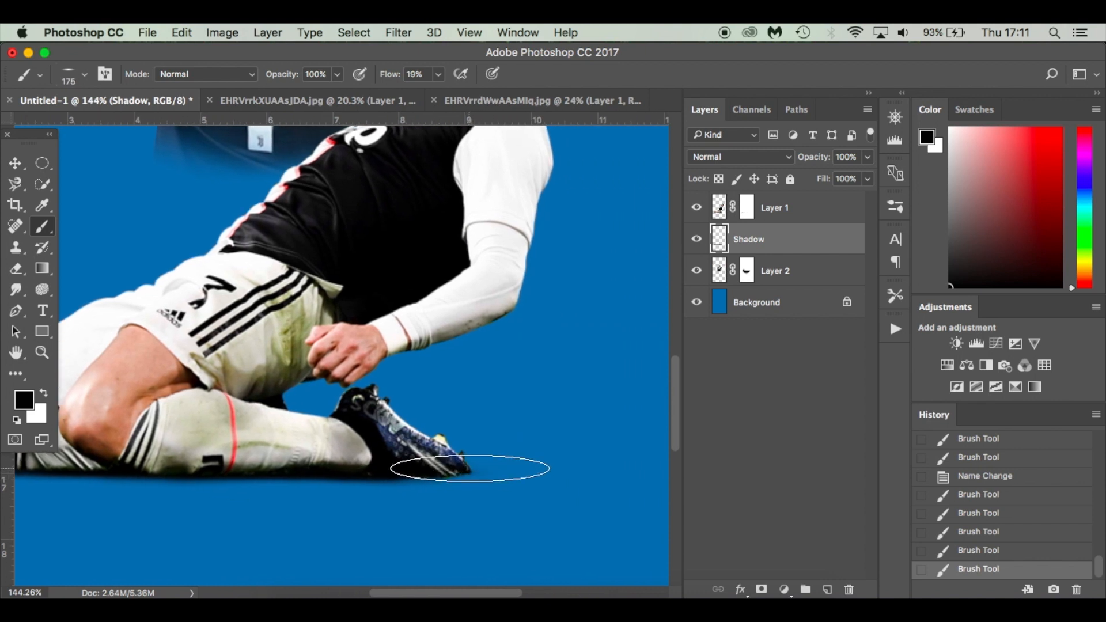
{"action": "right_click", "coordinate": [484, 470]}
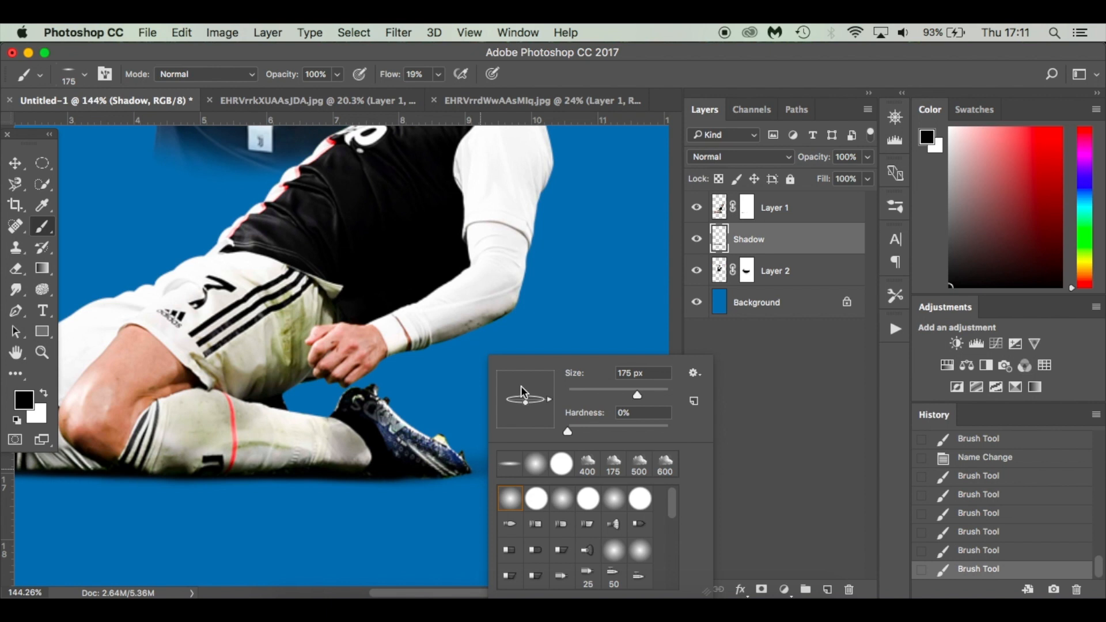
{"action": "left_click", "coordinate": [450, 472]}
{"action": "left_click", "coordinate": [489, 471]}
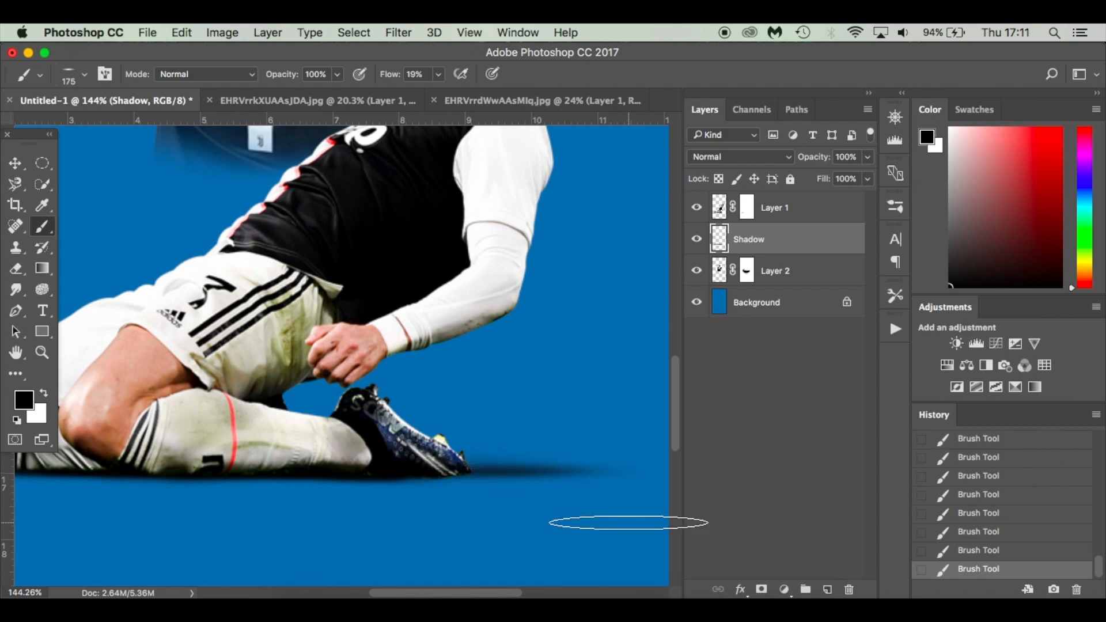
- Extend the ground shadow further past the boot and the rear knee with the 175 px flattened brush
{"action": "scroll", "coordinate": [543, 524], "scroll_direction": "up", "scroll_amount": 3}
{"action": "scroll", "coordinate": [544, 524], "scroll_direction": "left", "scroll_amount": 4}
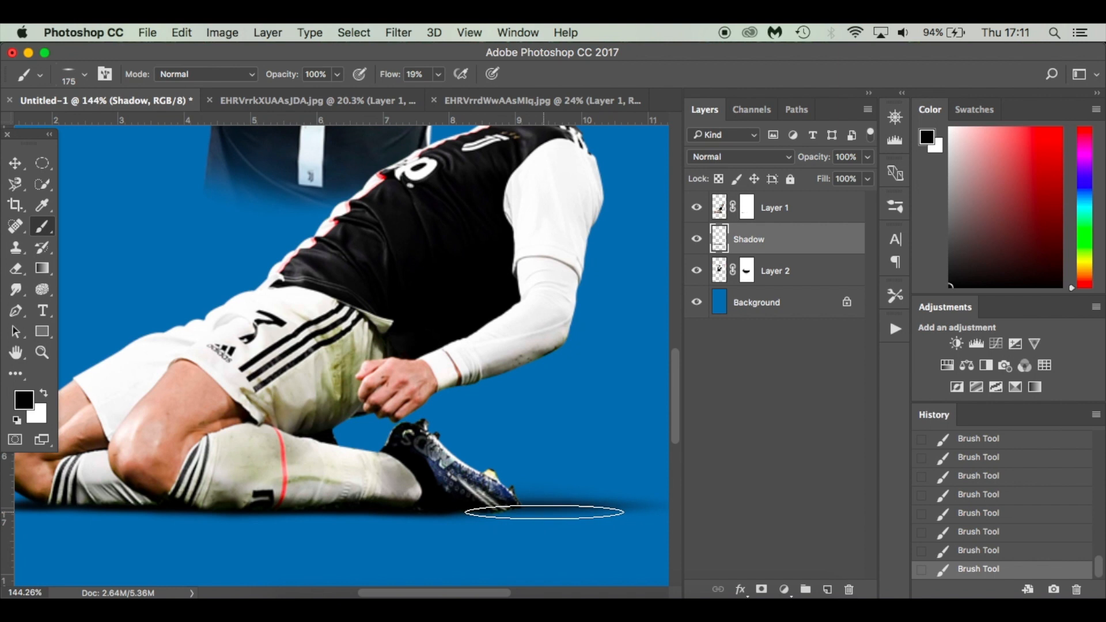
{"action": "scroll", "coordinate": [562, 508], "scroll_direction": "right", "scroll_amount": 12}
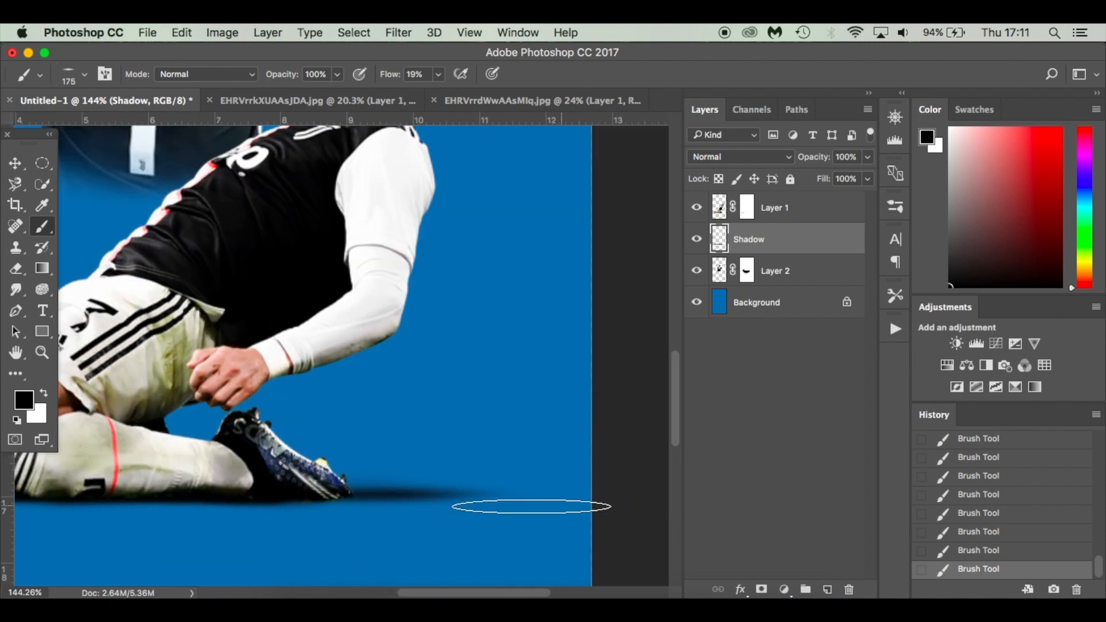
{"action": "scroll", "coordinate": [590, 507], "scroll_direction": "left", "scroll_amount": 1}
{"action": "scroll", "coordinate": [590, 507], "scroll_direction": "left", "scroll_amount": 15}
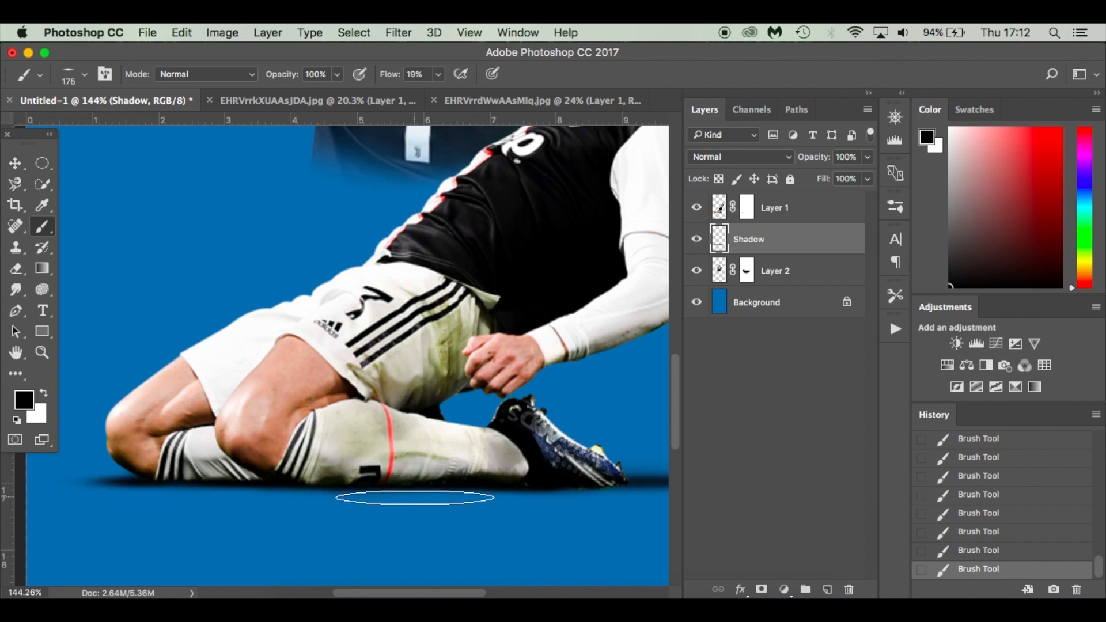
{"action": "key", "text": "super+0"}
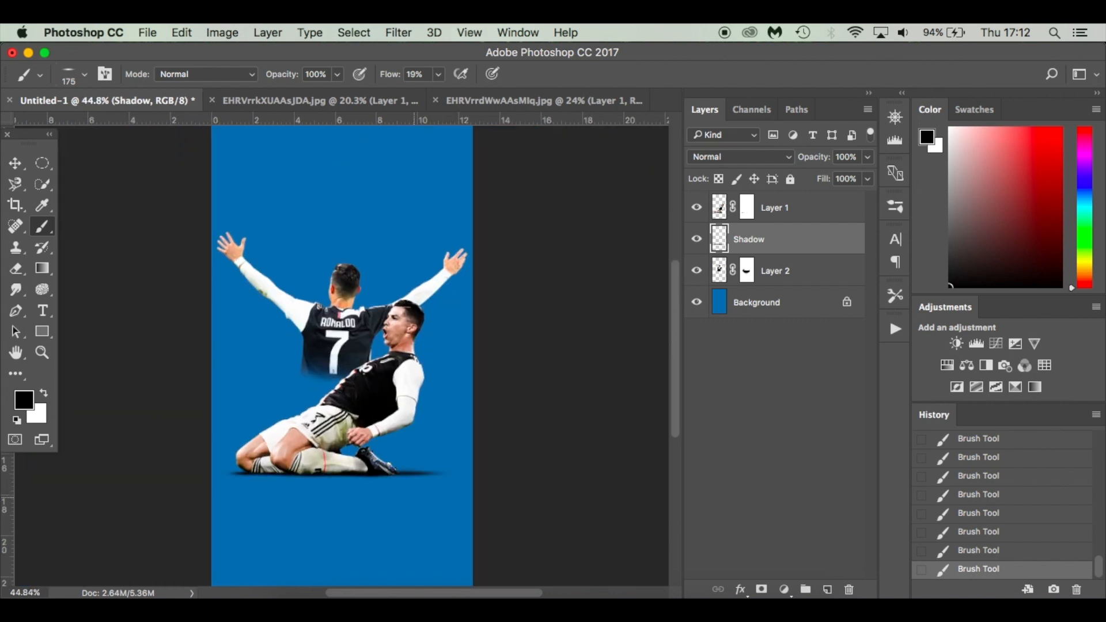
- Activate the Move tool for the composition's layers
{"action": "key", "text": "v"}
{"action": "scroll", "coordinate": [402, 404], "scroll_direction": "up", "scroll_amount": 5}
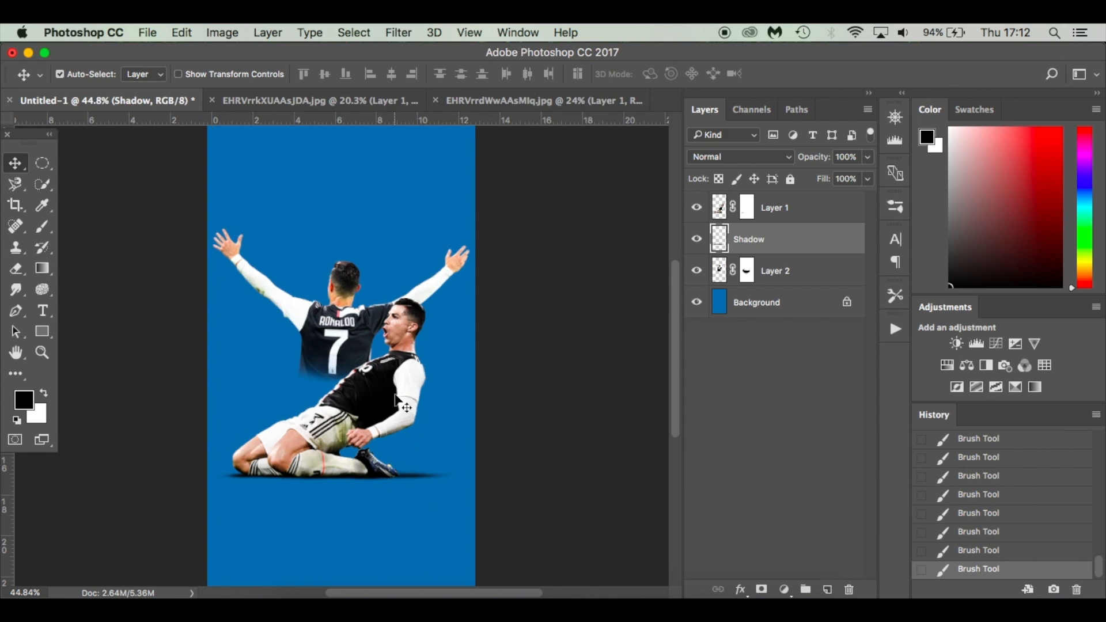
{"action": "scroll", "coordinate": [397, 398], "scroll_direction": "down", "scroll_amount": 4}
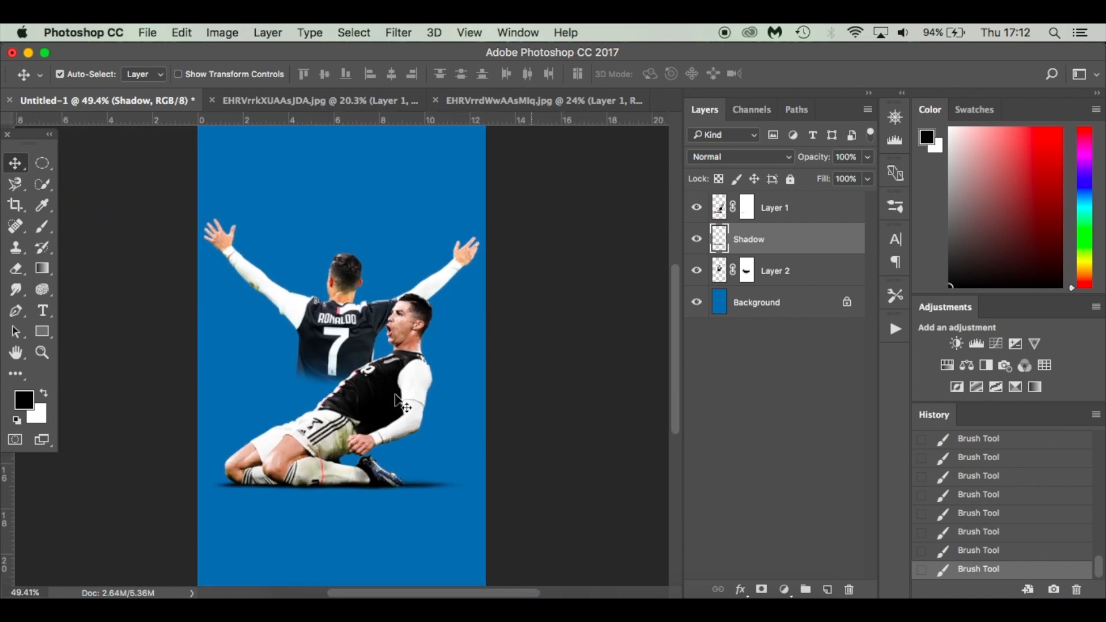
{"action": "scroll", "coordinate": [403, 406], "scroll_direction": "up", "scroll_amount": 2}
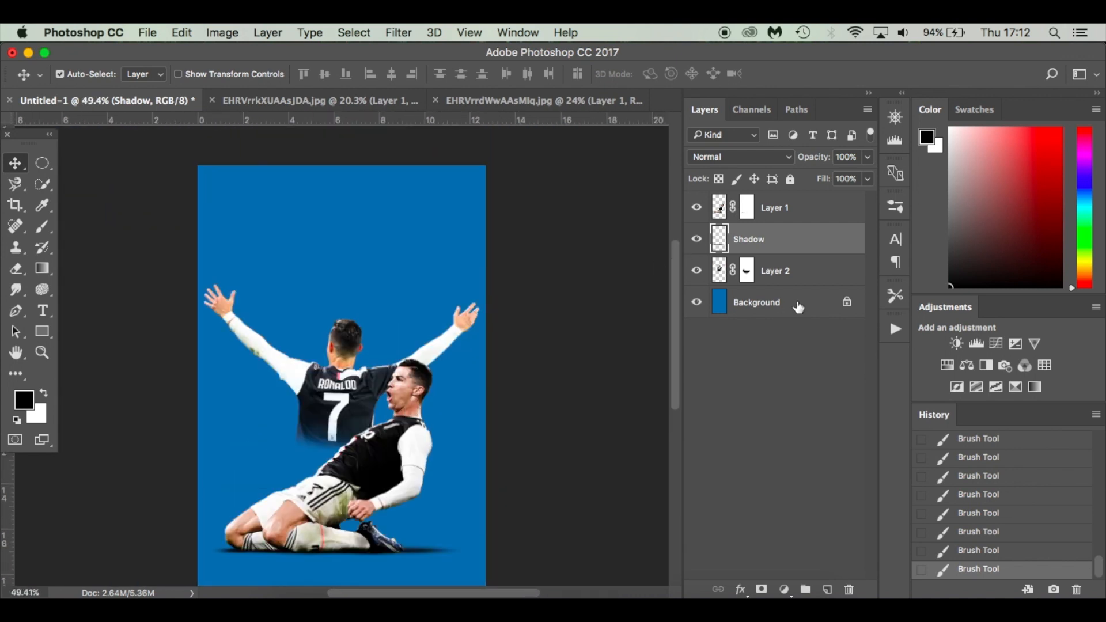
- Add a new layer above the kneeling player's layer and set up a soft white brush at 700 px
{"action": "left_click", "coordinate": [828, 212]}
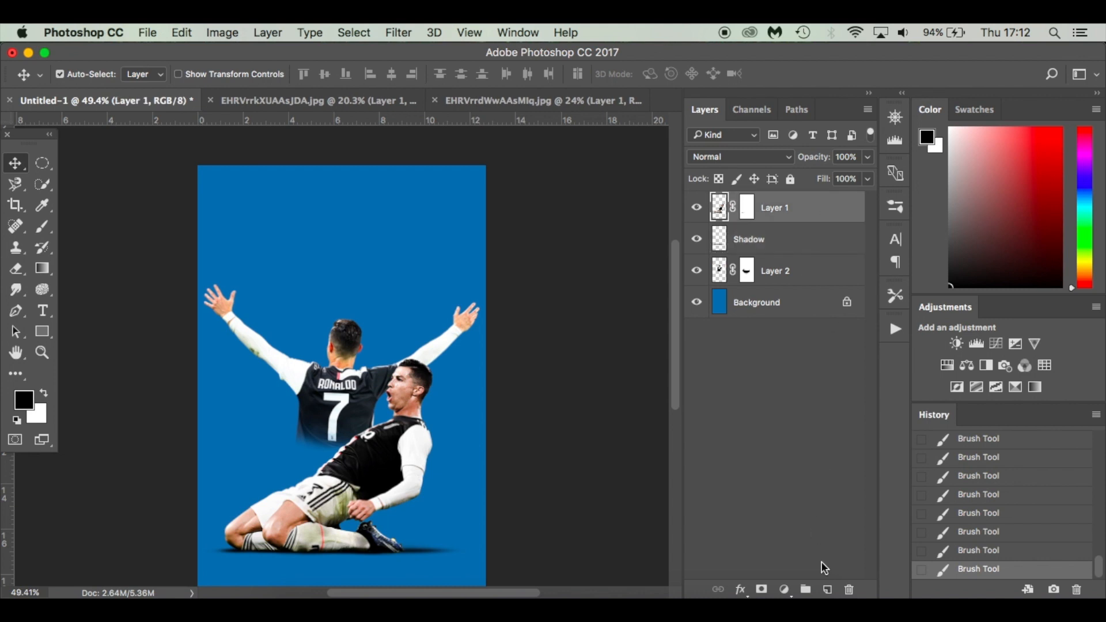
{"action": "left_click", "coordinate": [828, 589]}
{"action": "key", "text": "x"}
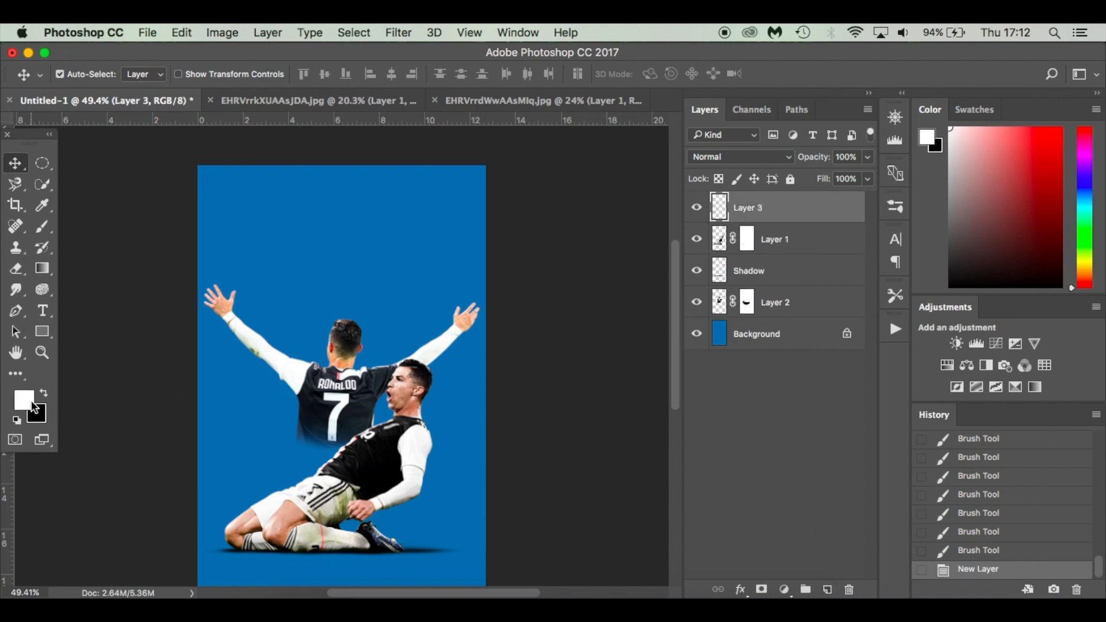
{"action": "key", "text": "b"}
{"action": "left_click", "coordinate": [284, 350]}
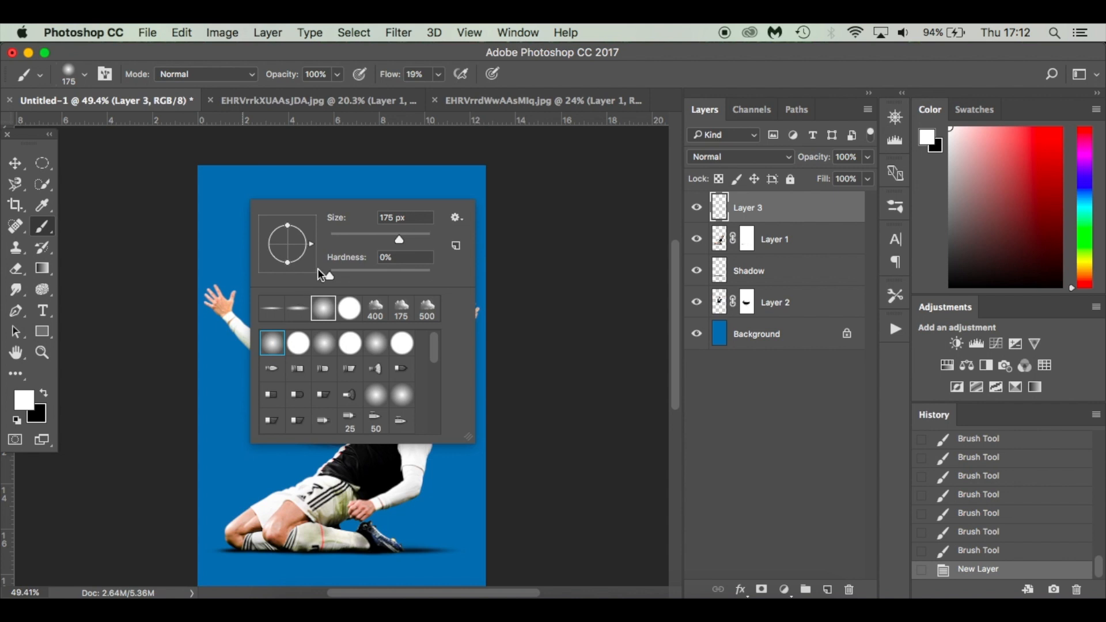
{"action": "left_click", "coordinate": [132, 199]}
{"action": "key", "text": "bracketright"}
{"action": "key", "text": "bracketright"}
{"action": "key", "text": "bracketright"}
{"action": "key", "text": "bracketright"}
{"action": "key", "text": "bracketright"}
{"action": "key", "text": "bracketright"}
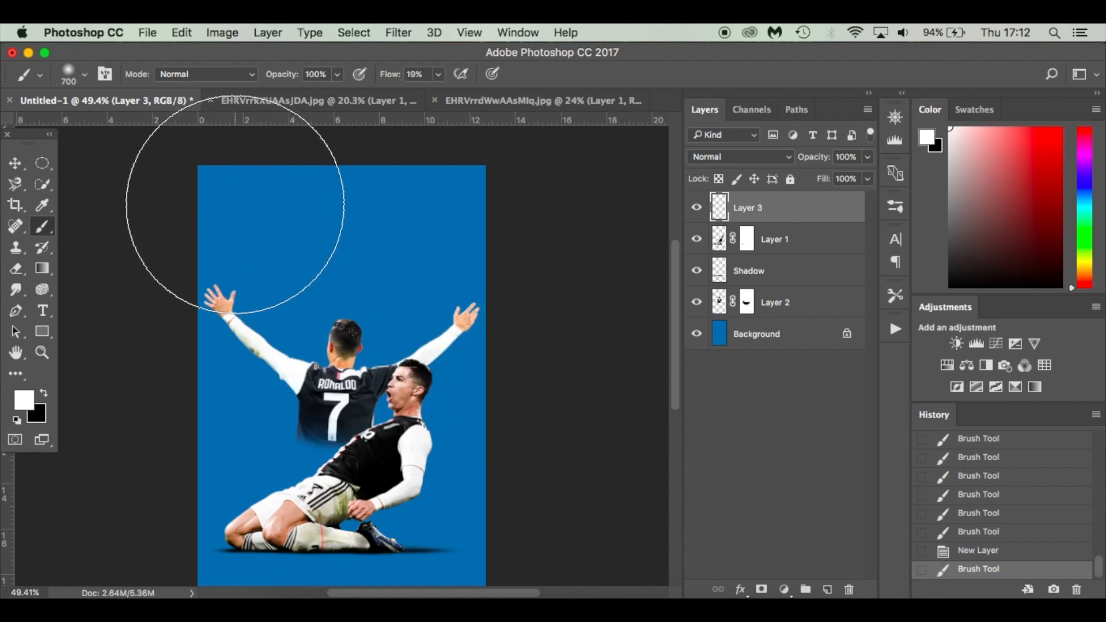
- Try a soft white glow in the canvas's upper-left corner with the 700 px brush, and delete its layer
{"action": "left_click", "coordinate": [242, 204]}
{"action": "left_click", "coordinate": [253, 202]}
{"action": "left_click", "coordinate": [228, 191]}
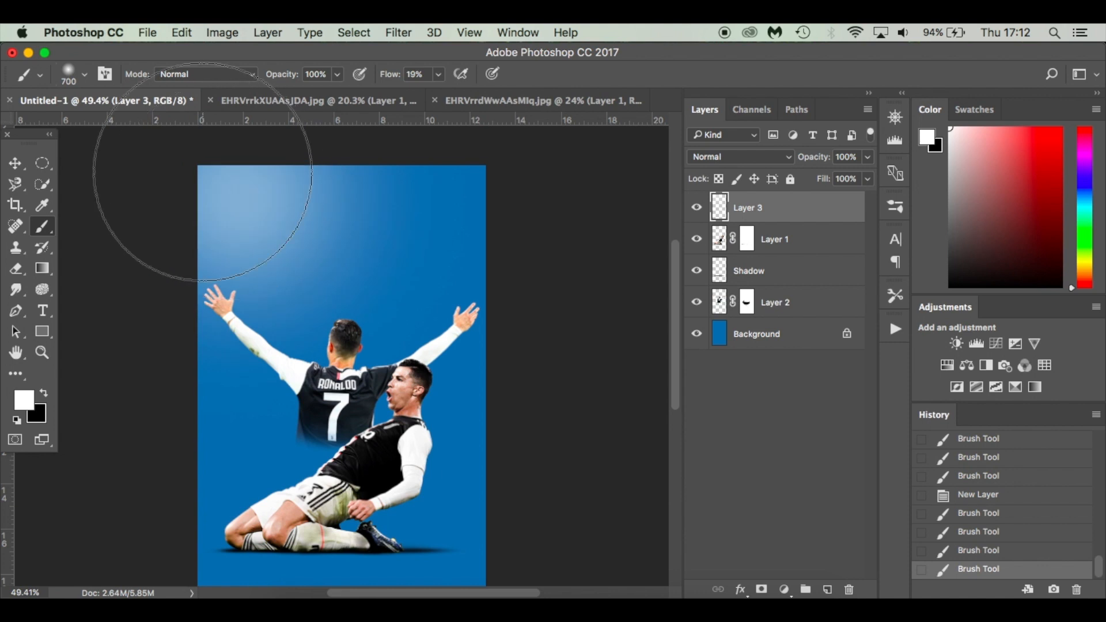
{"action": "left_click", "coordinate": [197, 169]}
{"action": "left_click", "coordinate": [172, 139]}
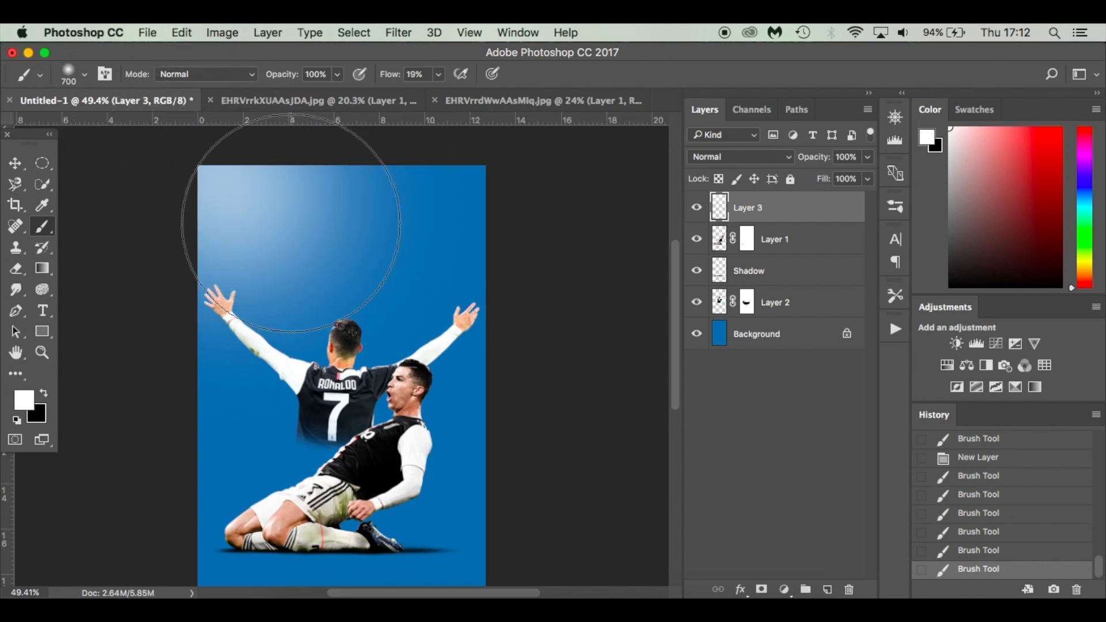
{"action": "mouse_move", "coordinate": [788, 212]}
{"action": "left_mouse_down"}
{"action": "mouse_move", "coordinate": [790, 570]}
{"action": "mouse_move", "coordinate": [850, 589]}
{"action": "left_mouse_up"}
- Paint a soft white glow in the canvas's upper-left corner on a new top layer, enlarging the brush from 700 to 900 px
{"action": "left_click", "coordinate": [828, 590]}
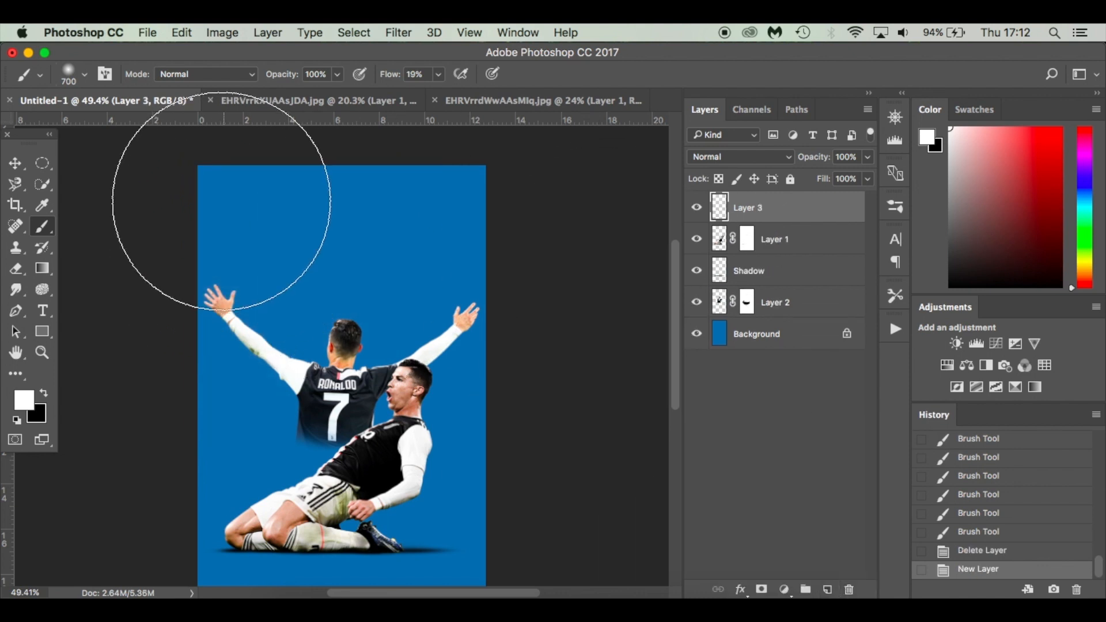
{"action": "left_click", "coordinate": [215, 211]}
{"action": "left_click", "coordinate": [223, 205]}
{"action": "left_click", "coordinate": [227, 207]}
{"action": "key", "text": "bracketright"}
{"action": "key", "text": "bracketright"}
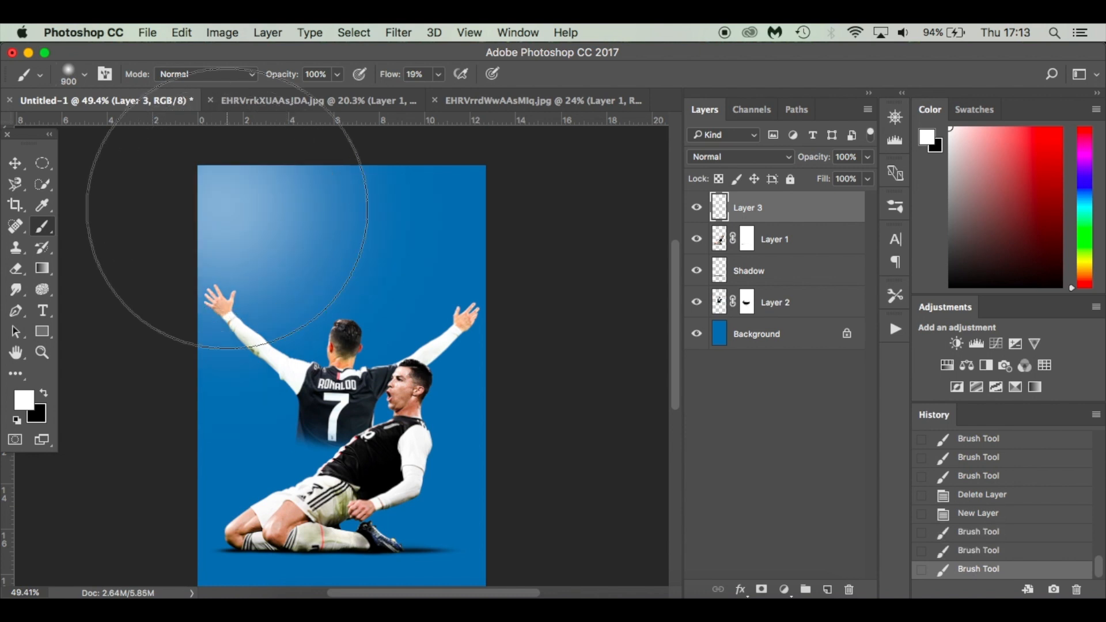
{"action": "left_click", "coordinate": [227, 209]}
{"action": "left_click", "coordinate": [187, 149]}
{"action": "left_click", "coordinate": [178, 137]}
{"action": "key", "text": "v"}
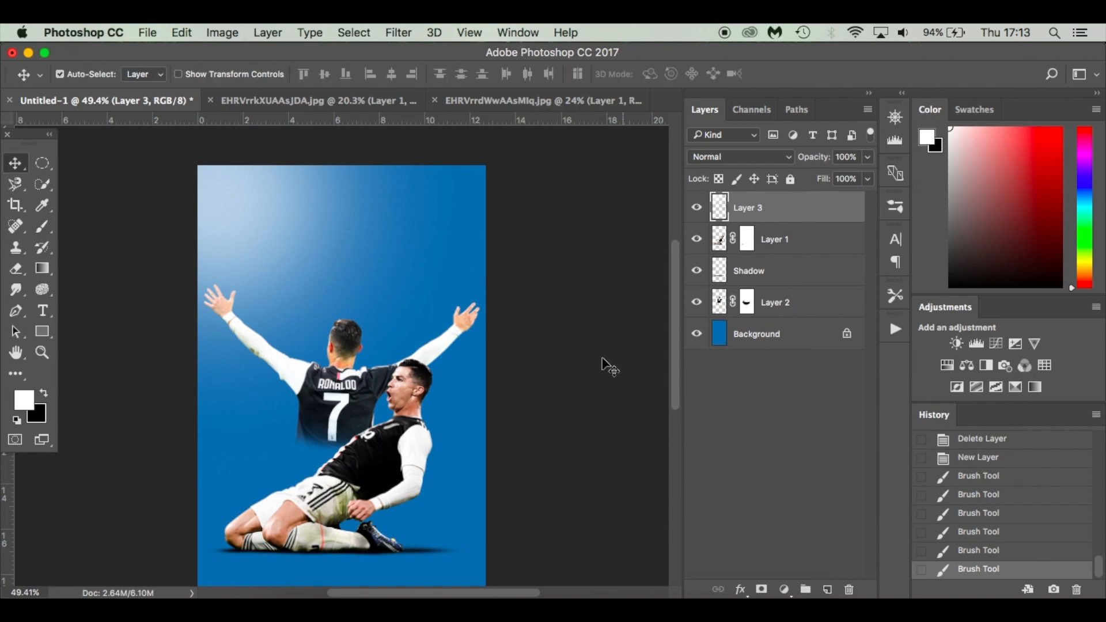
- Create a new layer directly above the kneeling player's layer and clip it to that layer
{"action": "scroll", "coordinate": [601, 366], "scroll_direction": "down", "scroll_amount": 3}
{"action": "scroll", "coordinate": [588, 366], "scroll_direction": "left", "scroll_amount": 3}
{"action": "scroll", "coordinate": [585, 358], "scroll_direction": "up", "scroll_amount": 2}
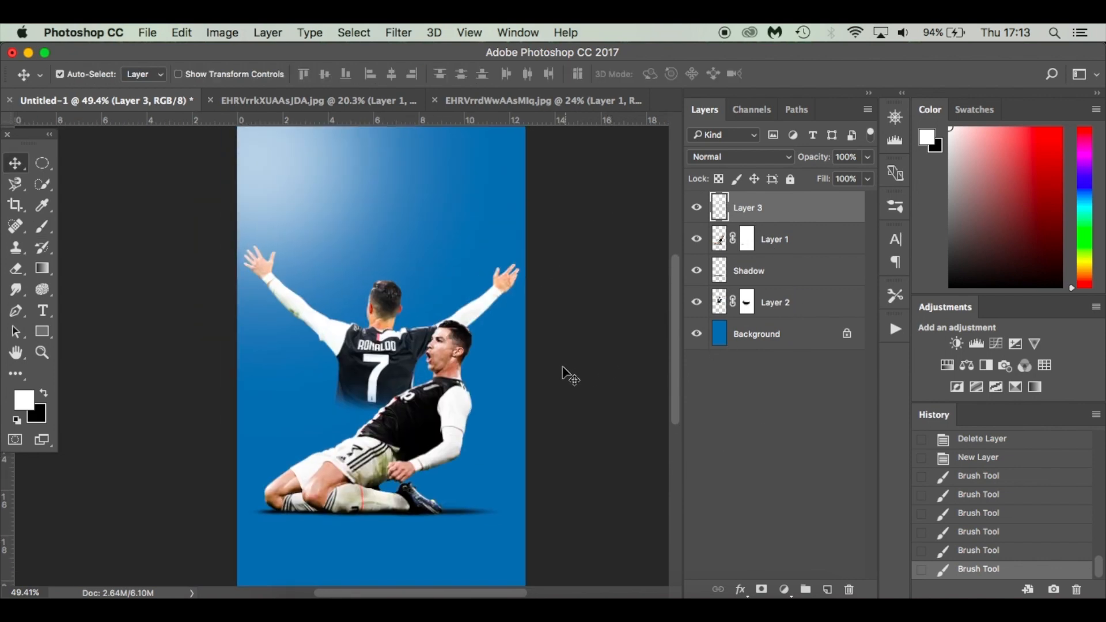
{"action": "scroll", "coordinate": [520, 412], "scroll_direction": "up", "scroll_amount": 5}
{"action": "scroll", "coordinate": [520, 410], "scroll_direction": "down", "scroll_amount": 2}
{"action": "scroll", "coordinate": [519, 411], "scroll_direction": "up", "scroll_amount": 4}
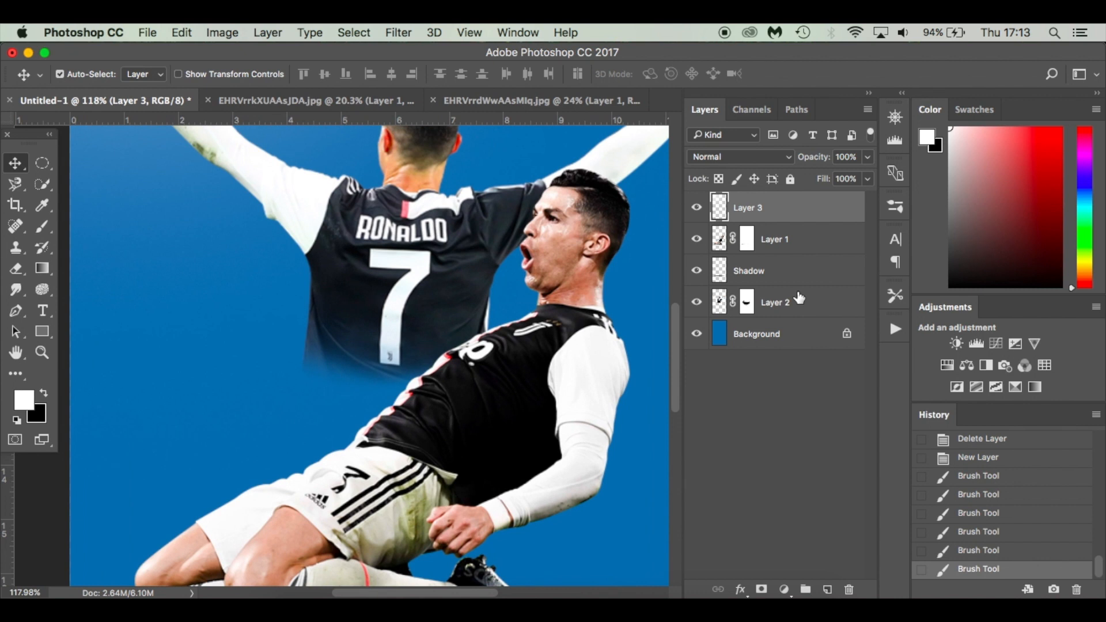
{"action": "left_click", "coordinate": [795, 305]}
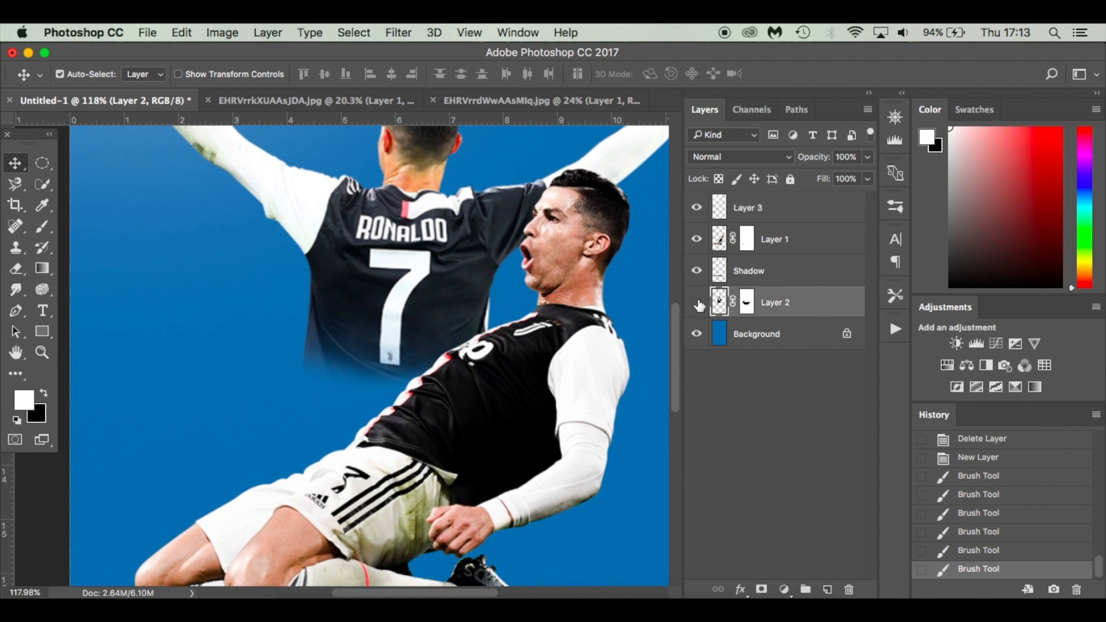
{"action": "left_click", "coordinate": [697, 240]}
{"action": "left_click", "coordinate": [697, 240]}
{"action": "left_click", "coordinate": [814, 238]}
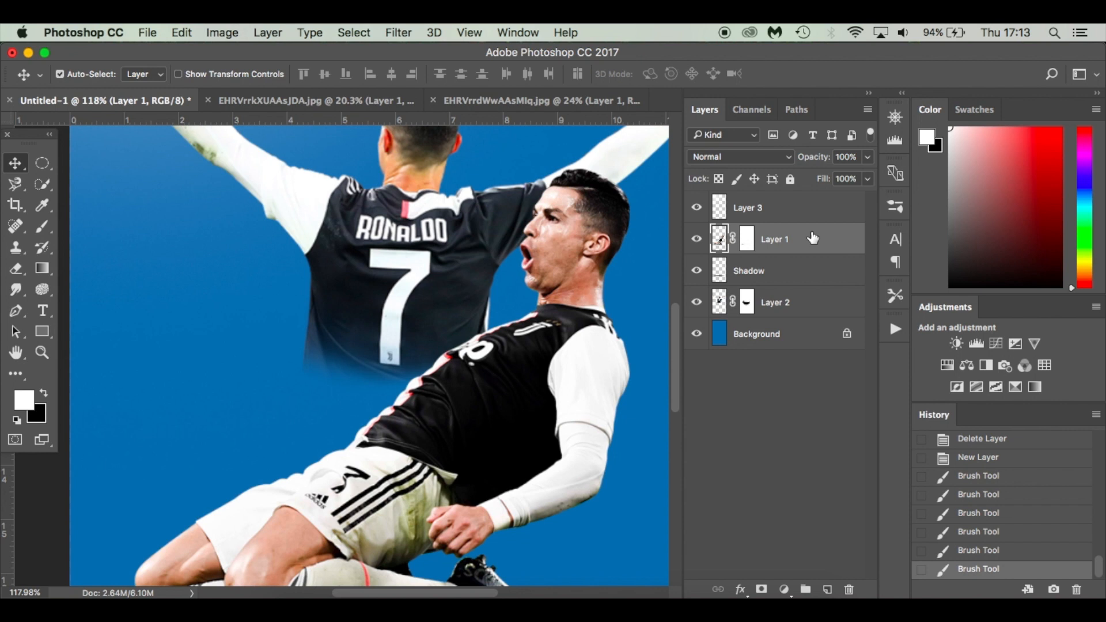
{"action": "left_click", "coordinate": [825, 589]}
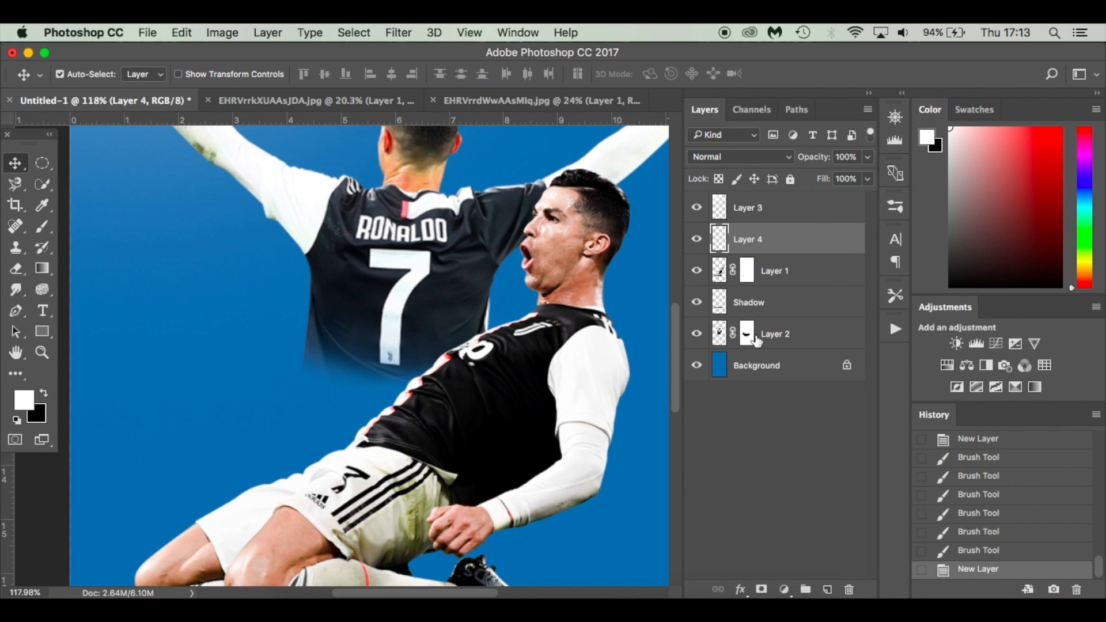
{"action": "left_click", "coordinate": [807, 255], "text": "alt"}
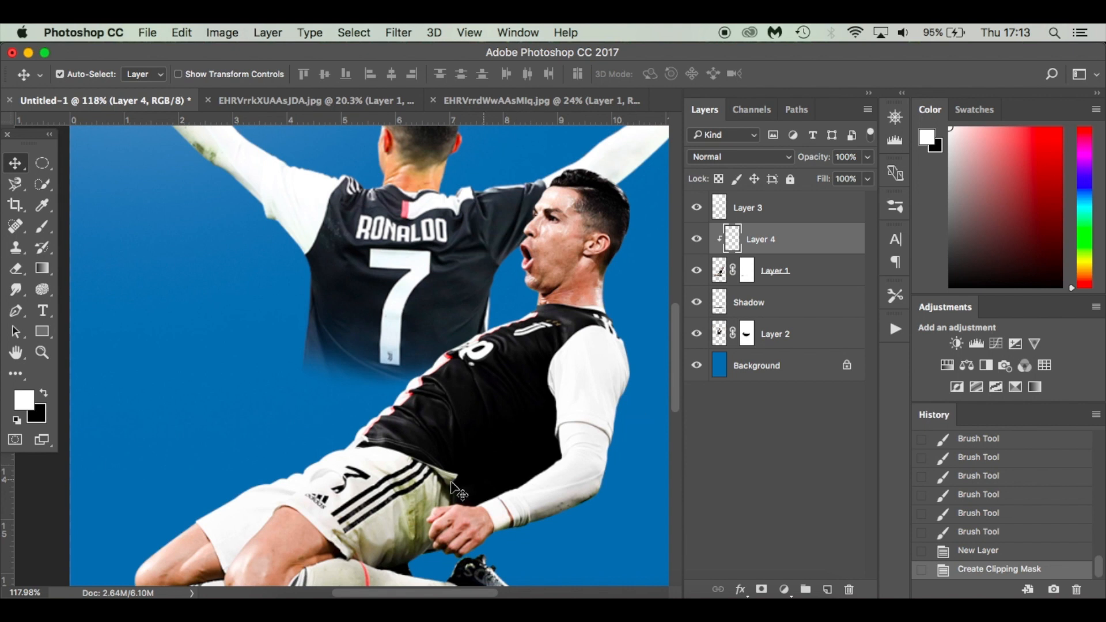
- Set up the brush for shading with black as the colour, a size of 25 px and a flow of 1%
{"action": "key", "text": "x"}
{"action": "key", "text": "b"}
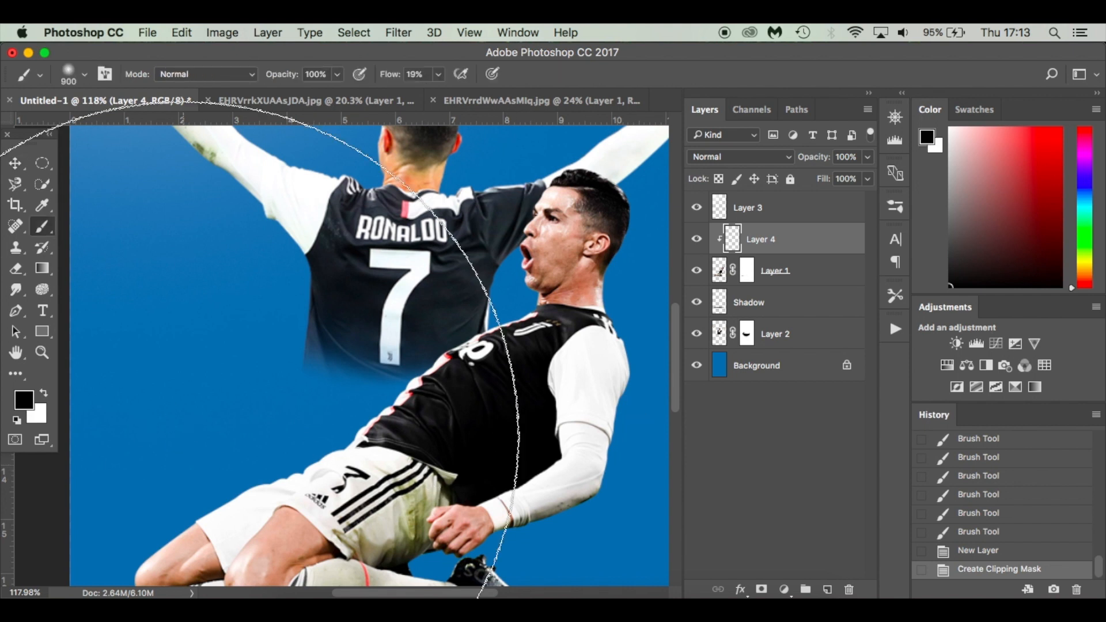
{"action": "key", "text": "bracketleft"}
{"action": "key", "text": "bracketleft"}
{"action": "key", "text": "bracketleft"}
{"action": "key", "text": "bracketleft"}
{"action": "key", "text": "bracketleft"}
{"action": "key", "text": "bracketleft"}
{"action": "key", "text": "bracketleft"}
{"action": "key", "text": "bracketleft"}
{"action": "key", "text": "bracketleft"}
{"action": "key", "text": "bracketleft"}
{"action": "key", "text": "bracketleft"}
{"action": "key", "text": "bracketleft"}
{"action": "key", "text": "bracketleft"}
{"action": "key", "text": "bracketleft"}
{"action": "key", "text": "bracketleft"}
{"action": "key", "text": "bracketleft"}
{"action": "key", "text": "bracketleft"}
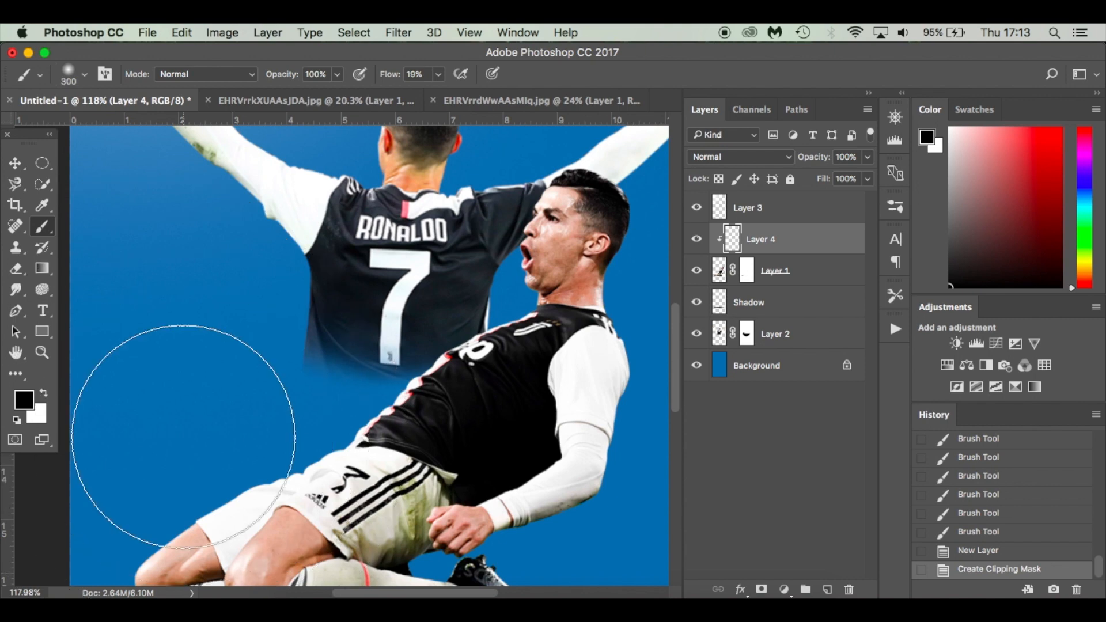
{"action": "key", "text": "bracketleft"}
{"action": "key", "text": "bracketleft"}
{"action": "key", "text": "bracketleft"}
{"action": "key", "text": "bracketleft"}
{"action": "key", "text": "bracketleft"}
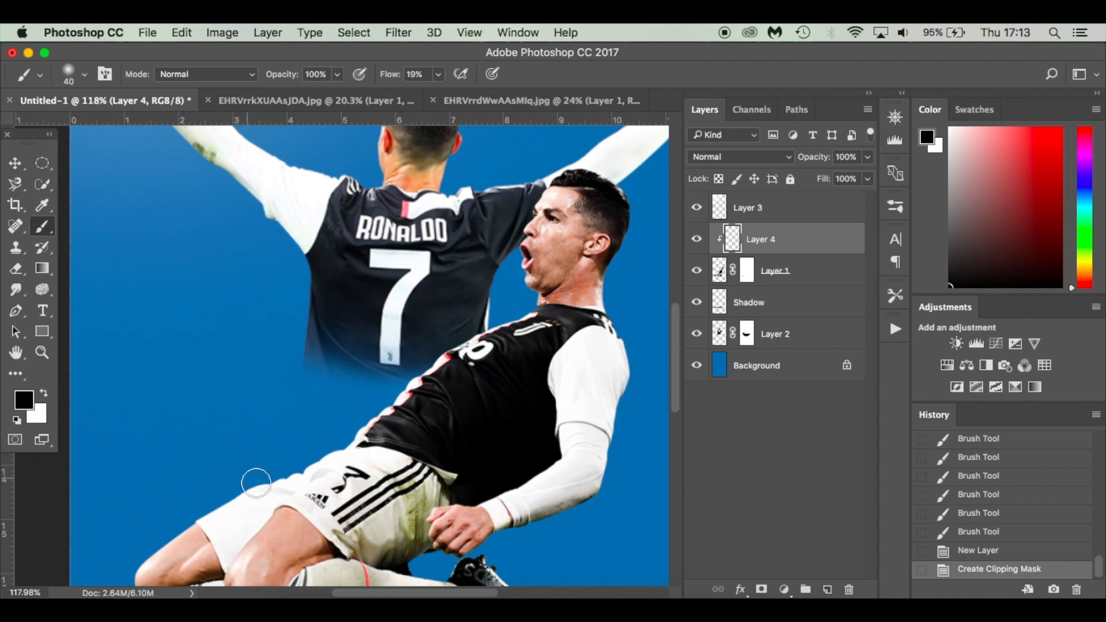
{"action": "scroll", "coordinate": [262, 490], "scroll_direction": "down", "scroll_amount": 5}
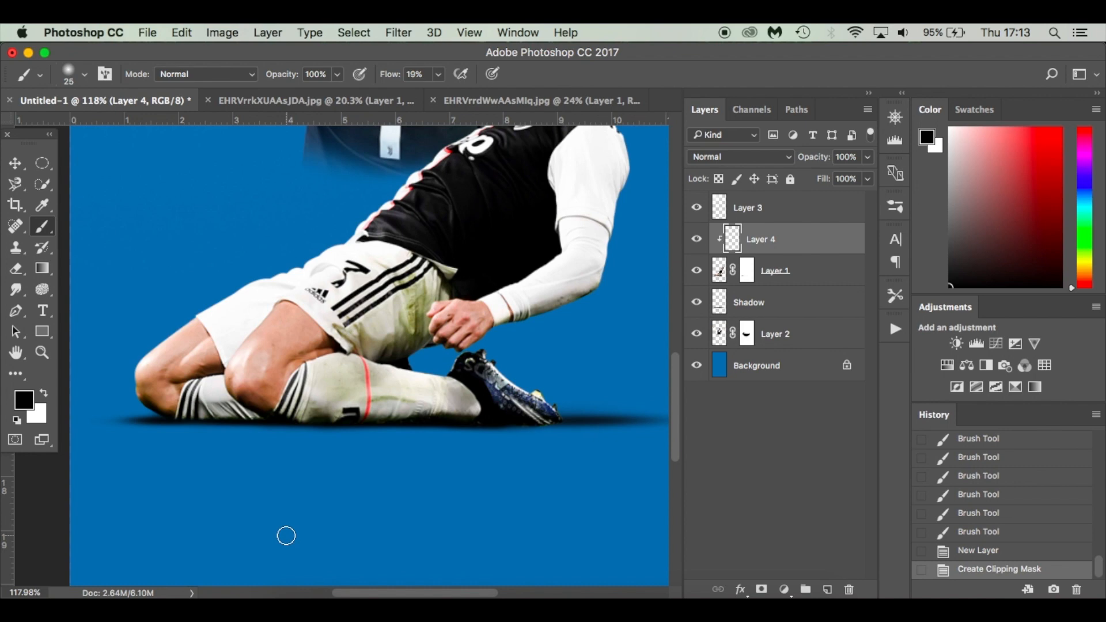
{"action": "scroll", "coordinate": [286, 533], "scroll_direction": "down", "scroll_amount": 5}
{"action": "scroll", "coordinate": [327, 436], "scroll_direction": "up", "scroll_amount": 5}
{"action": "scroll", "coordinate": [327, 437], "scroll_direction": "up", "scroll_amount": 3}
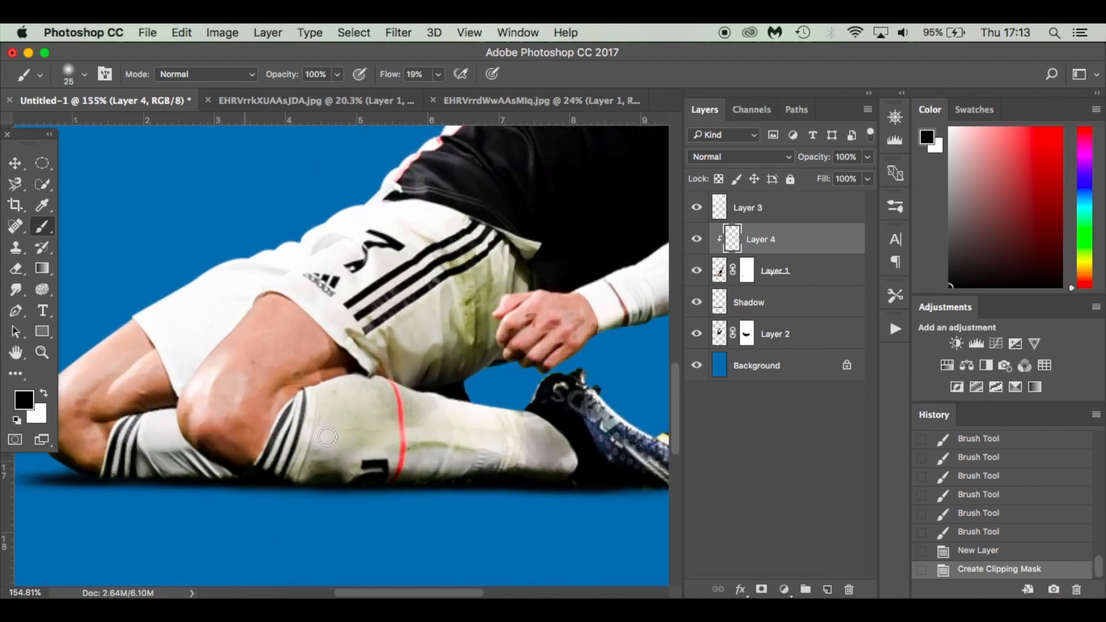
{"action": "left_click", "coordinate": [439, 75]}
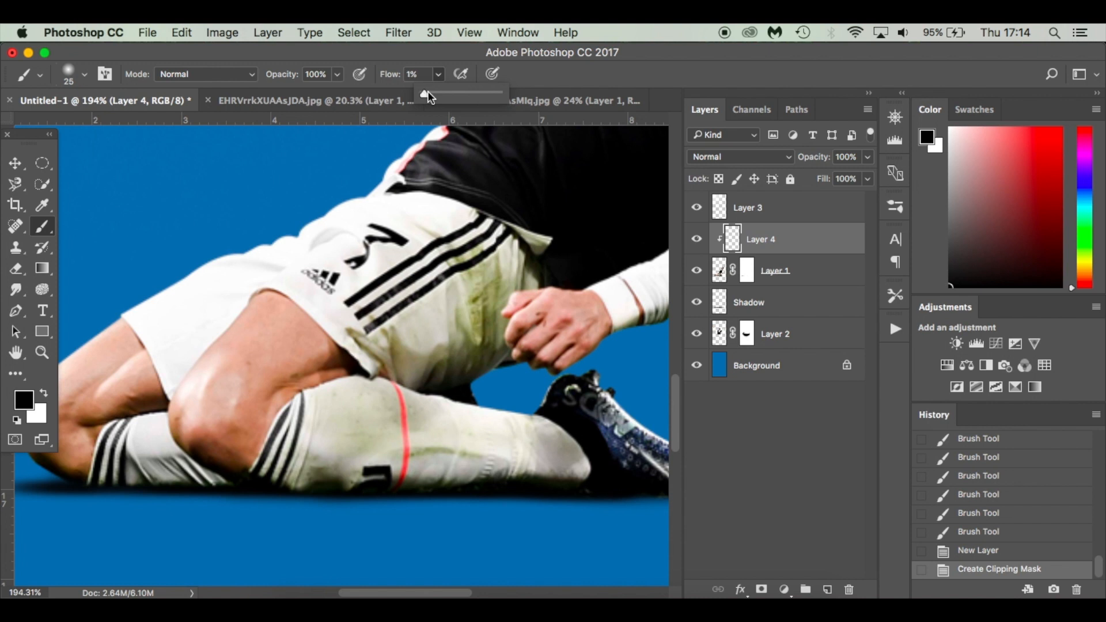
- Darken the undersides of the kneeling player's socks, boot and rear knee along the ground with the 25 px brush
{"action": "left_click", "coordinate": [293, 485]}
{"action": "mouse_move", "coordinate": [517, 483]}
{"action": "left_mouse_down"}
{"action": "mouse_move", "coordinate": [526, 493]}
{"action": "mouse_move", "coordinate": [512, 493]}
{"action": "mouse_move", "coordinate": [603, 485]}
{"action": "left_mouse_up"}
{"action": "scroll", "coordinate": [507, 493], "scroll_direction": "right", "scroll_amount": 4}
{"action": "right_click", "coordinate": [499, 474]}
{"action": "mouse_move", "coordinate": [409, 472]}
{"action": "left_mouse_down"}
{"action": "mouse_move", "coordinate": [444, 472]}
{"action": "mouse_move", "coordinate": [344, 486]}
{"action": "mouse_move", "coordinate": [111, 475]}
{"action": "left_mouse_up"}
{"action": "scroll", "coordinate": [322, 486], "scroll_direction": "left", "scroll_amount": 2}
{"action": "scroll", "coordinate": [310, 486], "scroll_direction": "left", "scroll_amount": 3}
{"action": "scroll", "coordinate": [111, 474], "scroll_direction": "left", "scroll_amount": 5}
{"action": "mouse_move", "coordinate": [226, 487]}
{"action": "left_mouse_down"}
{"action": "mouse_move", "coordinate": [135, 446]}
{"action": "mouse_move", "coordinate": [177, 480]}
{"action": "left_mouse_up"}
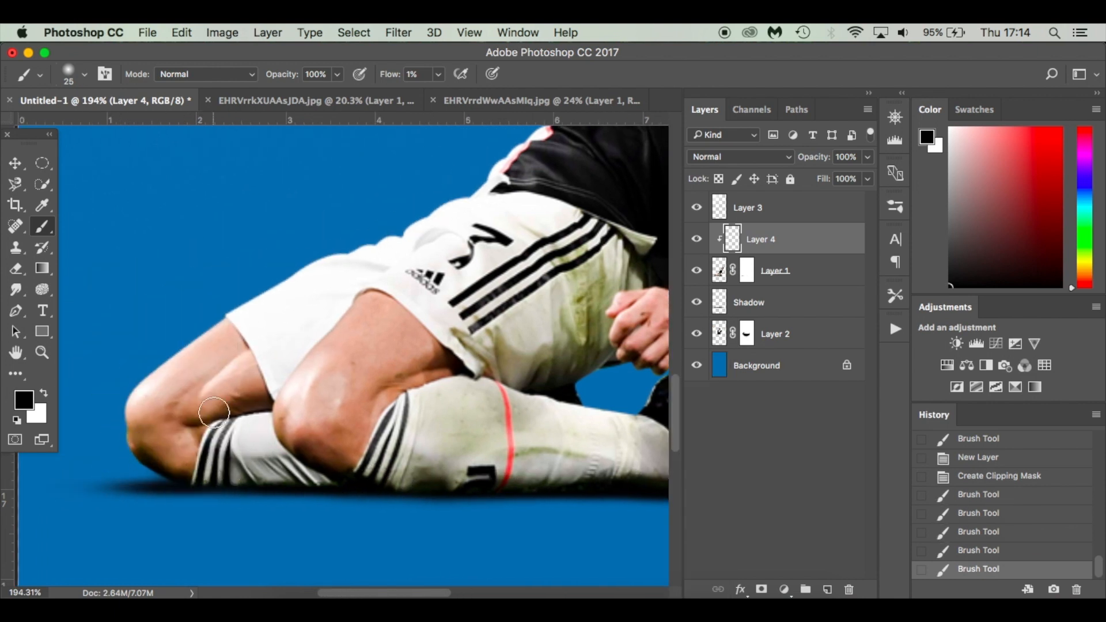
- Reduce the brush to 9 px and shade the creases behind both of the kneeling player's knees
{"action": "key", "text": "bracketleft"}
{"action": "key", "text": "bracketleft"}
{"action": "key", "text": "bracketleft"}
{"action": "key", "text": "bracketleft"}
{"action": "mouse_move", "coordinate": [203, 422]}
{"action": "left_mouse_down"}
{"action": "mouse_move", "coordinate": [260, 412]}
{"action": "mouse_move", "coordinate": [188, 404]}
{"action": "mouse_move", "coordinate": [242, 345]}
{"action": "left_mouse_up"}
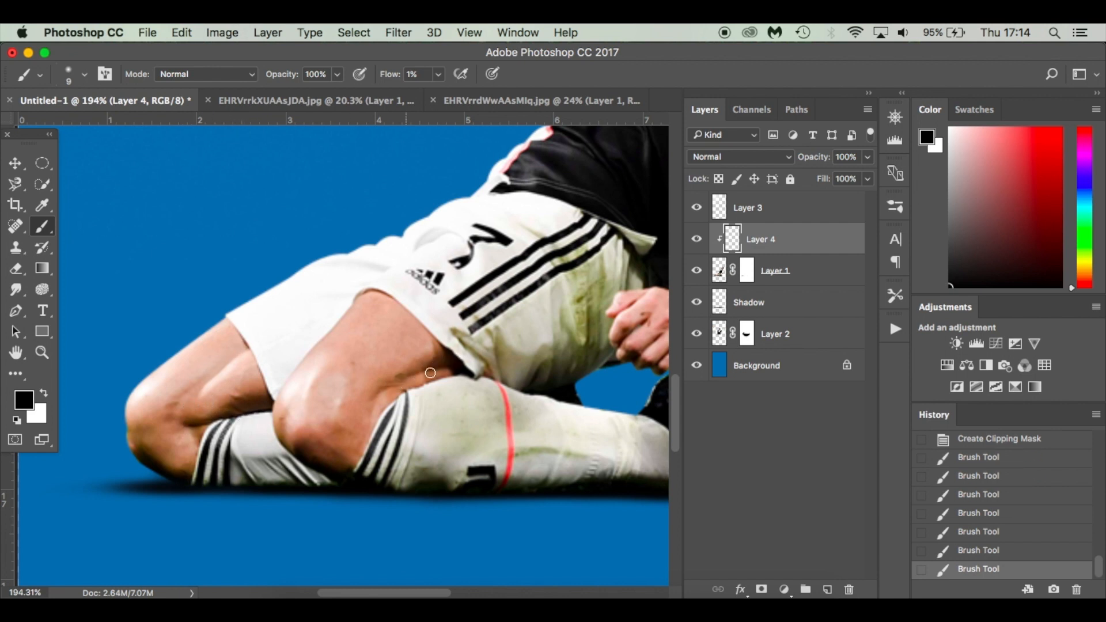
{"action": "left_click_drag", "start_coordinate": [443, 364], "coordinate": [456, 357]}
- Shade the shorts' underside near the fist and the shorts' hem above the sock, with brush sizes of 20 and 8 px
{"action": "scroll", "coordinate": [456, 358], "scroll_direction": "right", "scroll_amount": 5}
{"action": "key", "text": "bracketright"}
{"action": "key", "text": "bracketright"}
{"action": "key", "text": "bracketright"}
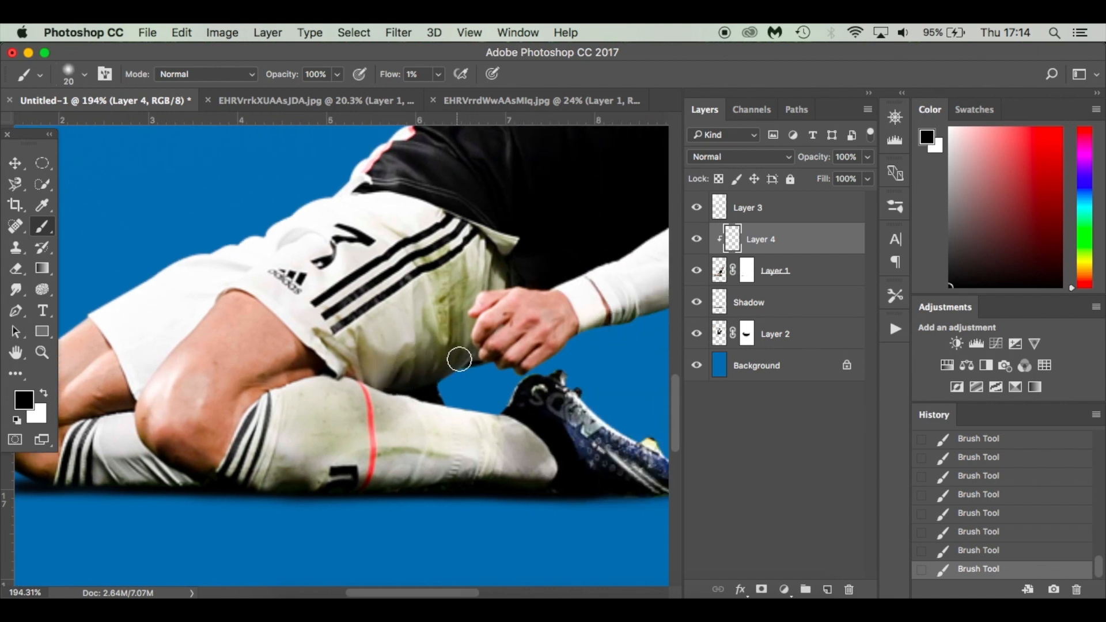
{"action": "key", "text": "bracketleft"}
{"action": "key", "text": "bracketleft"}
{"action": "key", "text": "bracketleft"}
{"action": "key", "text": "bracketleft"}
{"action": "right_click", "coordinate": [366, 377]}
{"action": "left_click", "coordinate": [343, 356]}
{"action": "scroll", "coordinate": [369, 340], "scroll_direction": "right", "scroll_amount": 3}
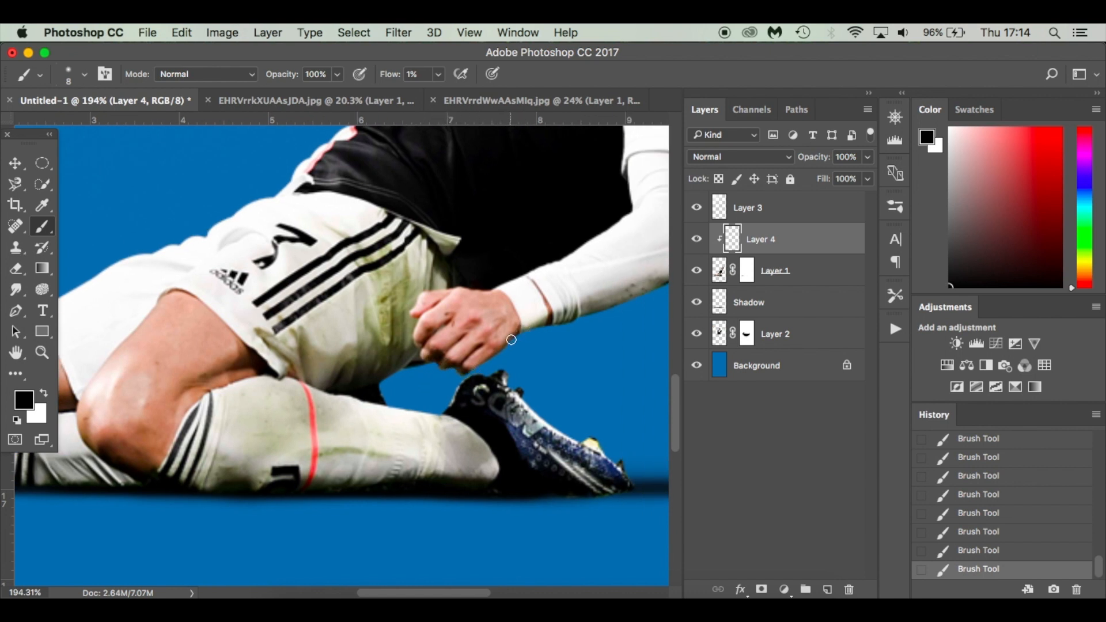
- Enlarge the brush to 25 px and shade the kneeling player's forearm, sleeve and the back of the head
{"action": "scroll", "coordinate": [571, 316], "scroll_direction": "right", "scroll_amount": 3}
{"action": "key", "text": "bracketright"}
{"action": "key", "text": "bracketright"}
{"action": "key", "text": "bracketright"}
{"action": "key", "text": "bracketright"}
{"action": "key", "text": "bracketright"}
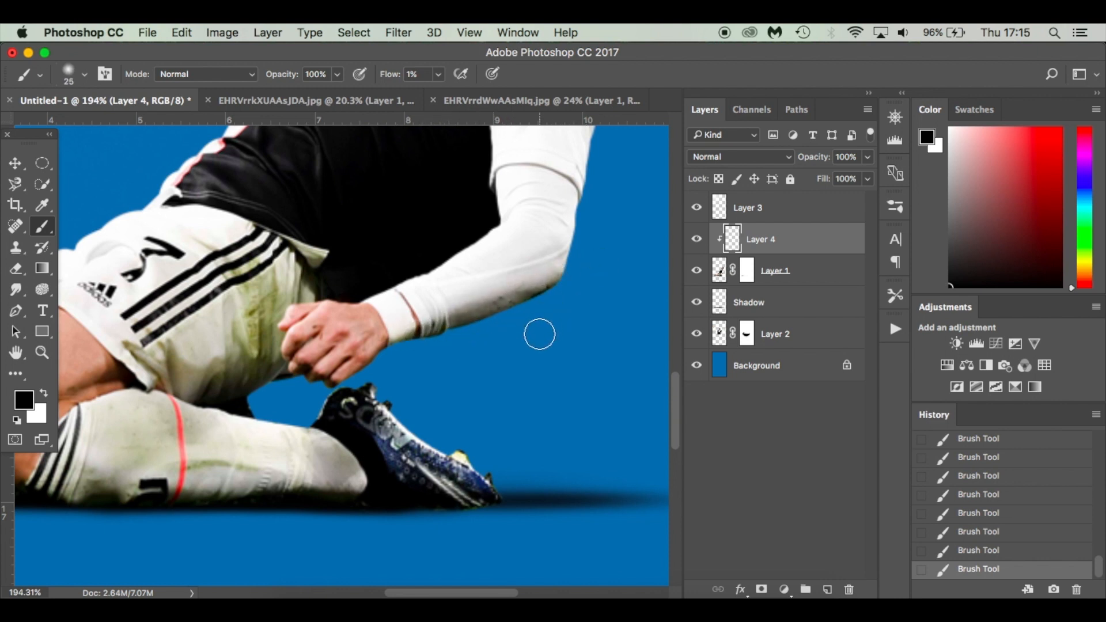
{"action": "scroll", "coordinate": [398, 429], "scroll_direction": "up", "scroll_amount": 1}
{"action": "scroll", "coordinate": [399, 429], "scroll_direction": "left", "scroll_amount": 1}
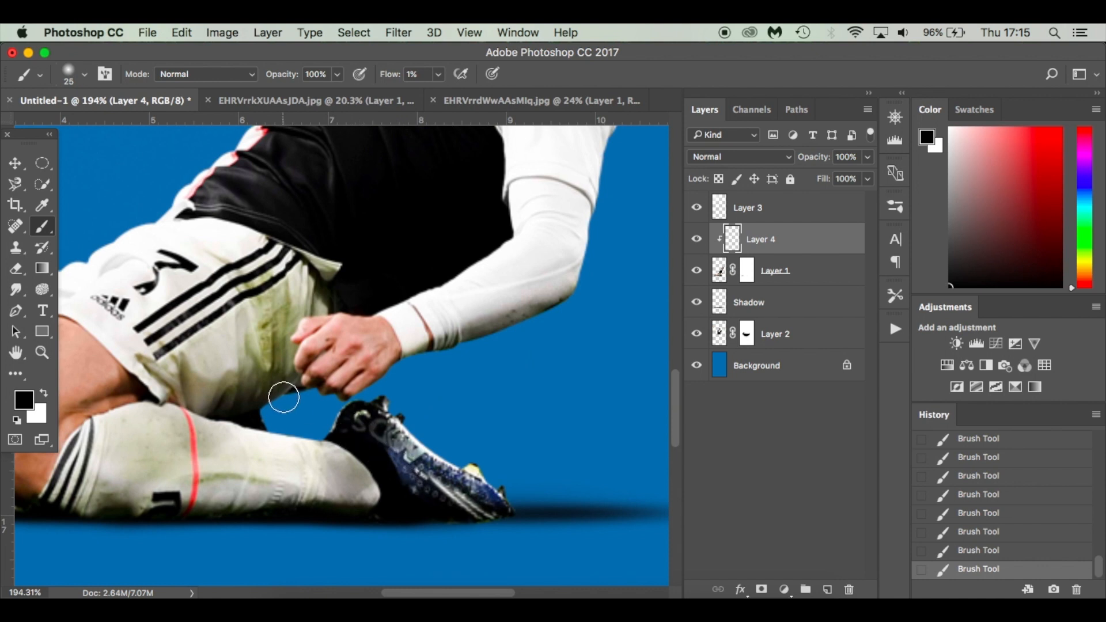
{"action": "scroll", "coordinate": [283, 397], "scroll_direction": "up", "scroll_amount": 2}
{"action": "scroll", "coordinate": [284, 398], "scroll_direction": "right", "scroll_amount": 2}
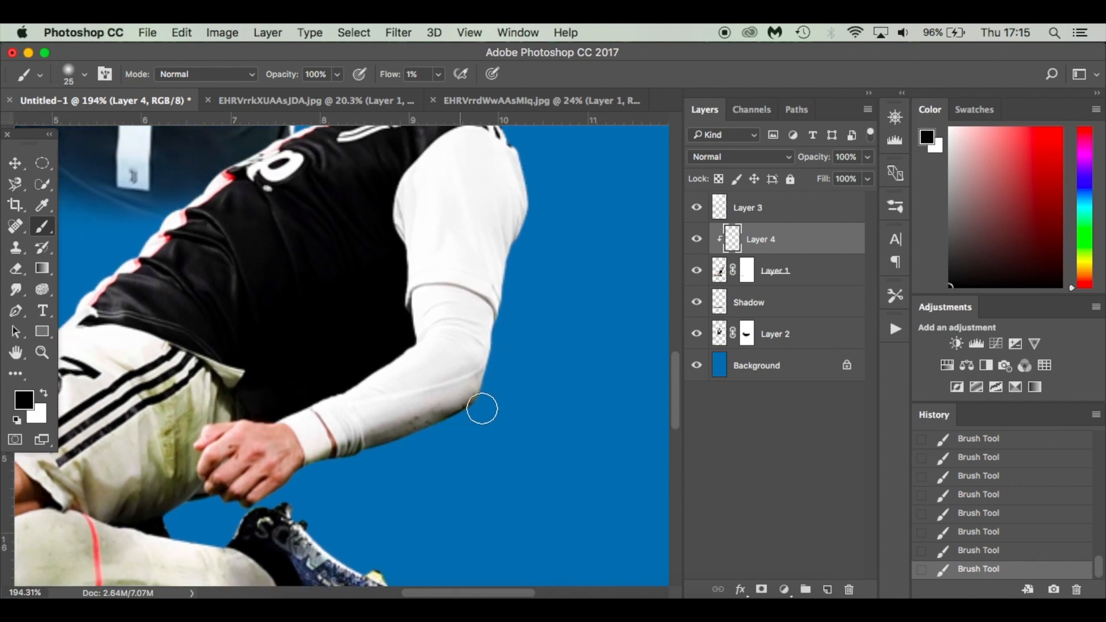
{"action": "scroll", "coordinate": [376, 446], "scroll_direction": "up", "scroll_amount": 6}
{"action": "scroll", "coordinate": [377, 446], "scroll_direction": "right", "scroll_amount": 1}
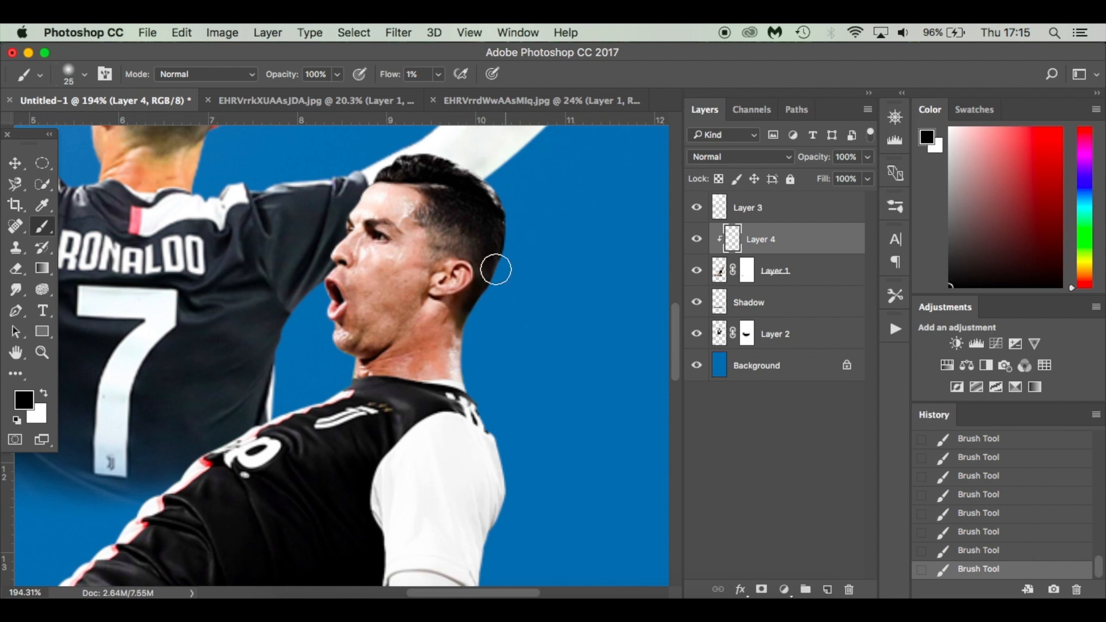
- Reduce the brush to 7 px and deepen the fine shadows on the kneeling player's face around the eye
{"action": "scroll", "coordinate": [478, 321], "scroll_direction": "down", "scroll_amount": 1}
{"action": "scroll", "coordinate": [479, 321], "scroll_direction": "left", "scroll_amount": 1}
{"action": "key", "text": "bracketleft"}
{"action": "key", "text": "bracketleft"}
{"action": "key", "text": "bracketleft"}
{"action": "key", "text": "bracketleft"}
{"action": "key", "text": "bracketleft"}
{"action": "key", "text": "bracketleft"}
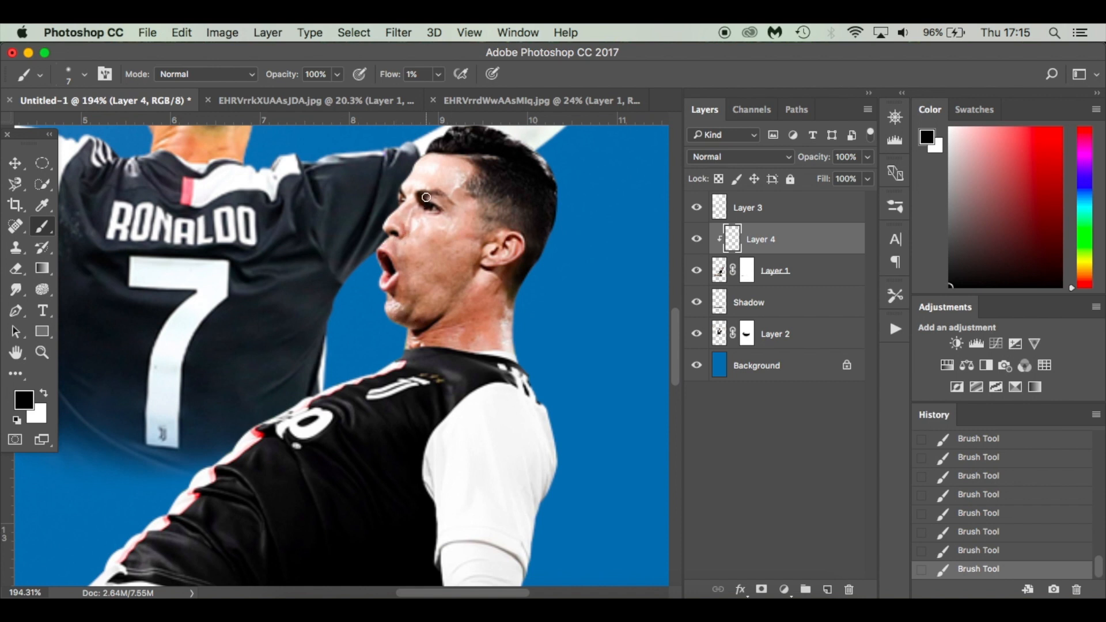
- Enlarge the brush to 40 px and shade the shorts beneath the jersey's lower edge beside the fist
{"action": "scroll", "coordinate": [502, 231], "scroll_direction": "down", "scroll_amount": 3}
{"action": "scroll", "coordinate": [501, 231], "scroll_direction": "left", "scroll_amount": 2}
{"action": "key", "text": "bracketright"}
{"action": "key", "text": "bracketright"}
{"action": "key", "text": "bracketright"}
{"action": "key", "text": "bracketright"}
{"action": "key", "text": "bracketright"}
{"action": "key", "text": "bracketright"}
{"action": "key", "text": "bracketright"}
{"action": "key", "text": "bracketright"}
{"action": "key", "text": "bracketright"}
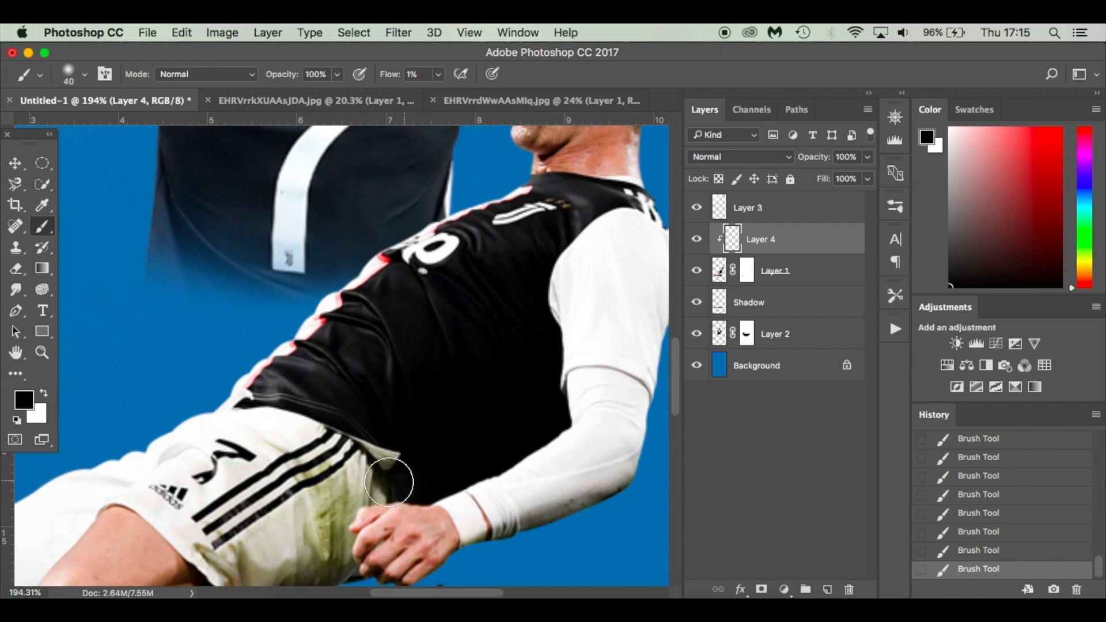
- Reduce the brush to 9 px and refine the small shadows on the kneeling player's jersey and lower legs
{"action": "key", "text": "bracketleft"}
{"action": "key", "text": "bracketleft"}
{"action": "key", "text": "bracketleft"}
{"action": "key", "text": "bracketleft"}
{"action": "key", "text": "bracketleft"}
{"action": "key", "text": "bracketleft"}
{"action": "key", "text": "bracketleft"}
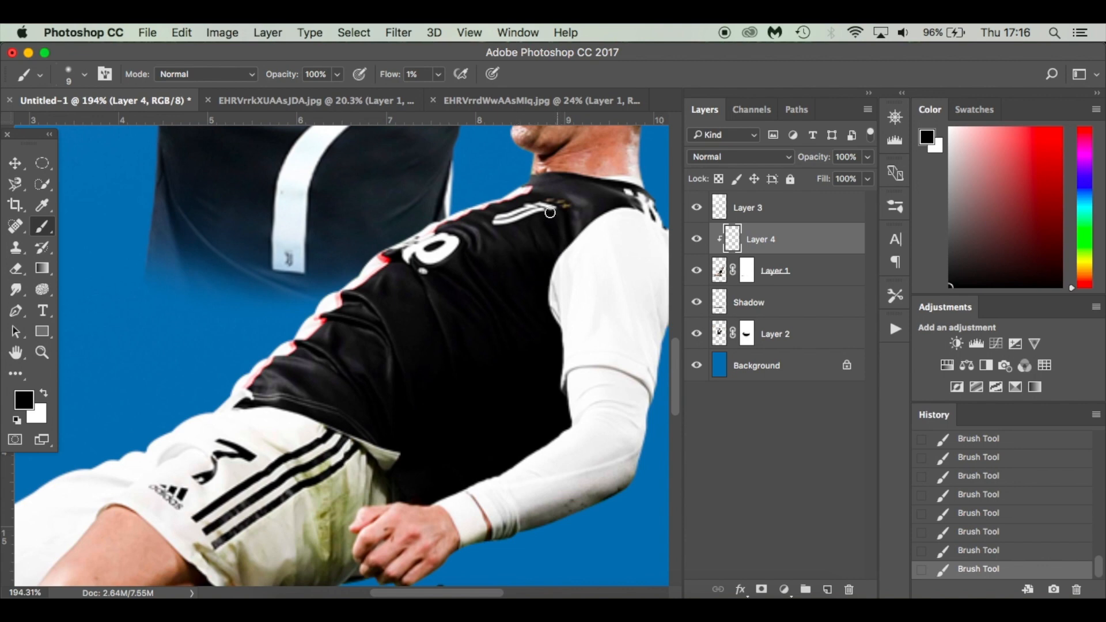
{"action": "scroll", "coordinate": [446, 289], "scroll_direction": "left", "scroll_amount": 5}
{"action": "scroll", "coordinate": [446, 288], "scroll_direction": "down", "scroll_amount": 3}
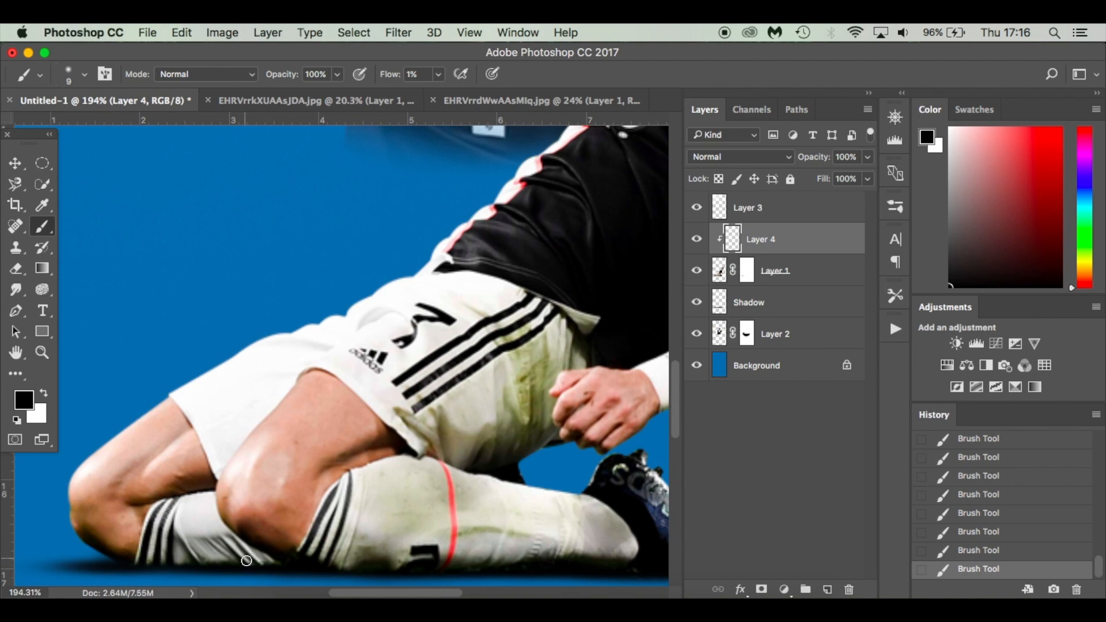
- Compare the whole composition with and without the clipped shading layer, and rename that layer "Added Shadow"
{"action": "key", "text": "super+0"}
{"action": "left_click", "coordinate": [696, 232]}
{"action": "left_click", "coordinate": [697, 232]}
{"action": "left_click", "coordinate": [696, 231]}
{"action": "left_click", "coordinate": [697, 232]}
{"action": "double_click", "coordinate": [762, 240]}
{"action": "type", "text": "Added Shadow"}
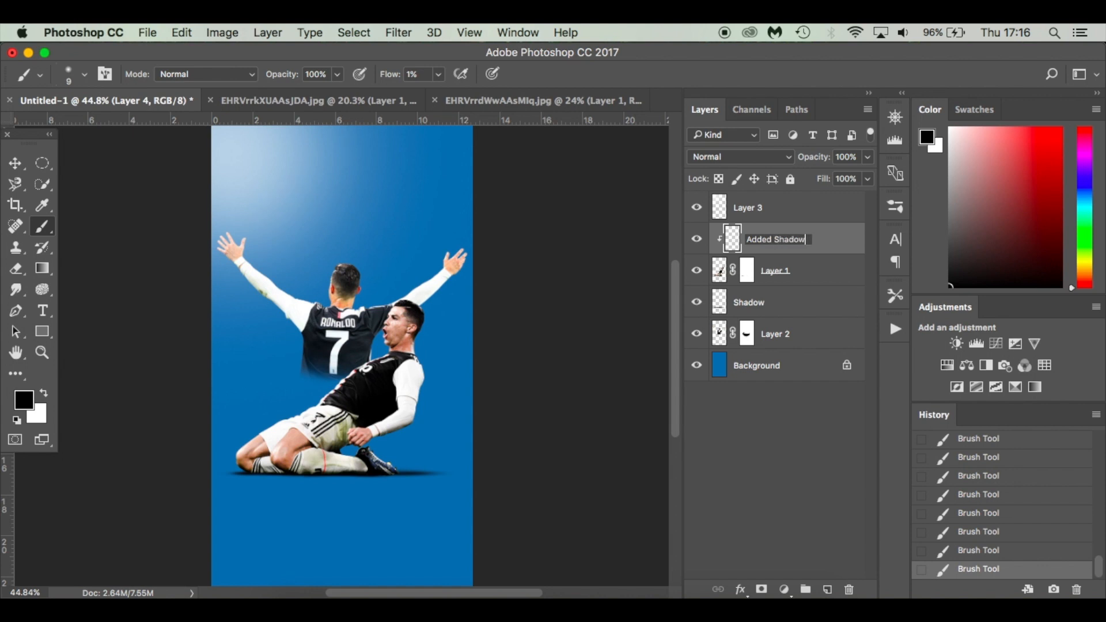
{"action": "key", "text": "Return"}
{"action": "scroll", "coordinate": [544, 407], "scroll_direction": "up", "scroll_amount": 6}
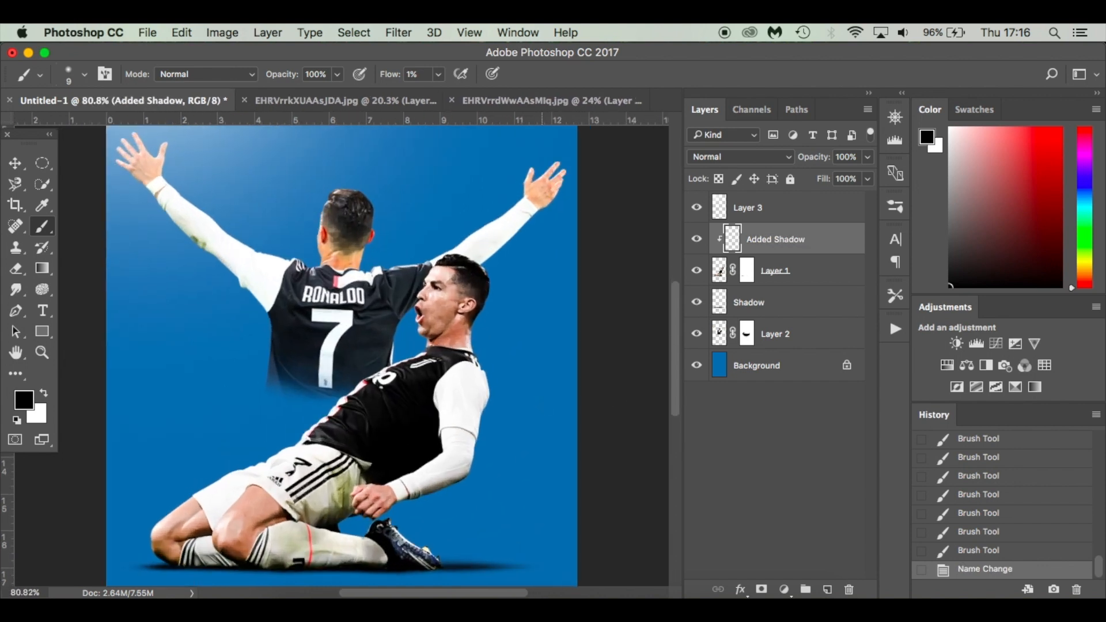
- Compare the kneeling player with and without the Added Shadow layer
{"action": "left_click", "coordinate": [699, 242]}
{"action": "left_click", "coordinate": [699, 242]}
{"action": "left_click", "coordinate": [699, 242]}
{"action": "left_click", "coordinate": [699, 242]}
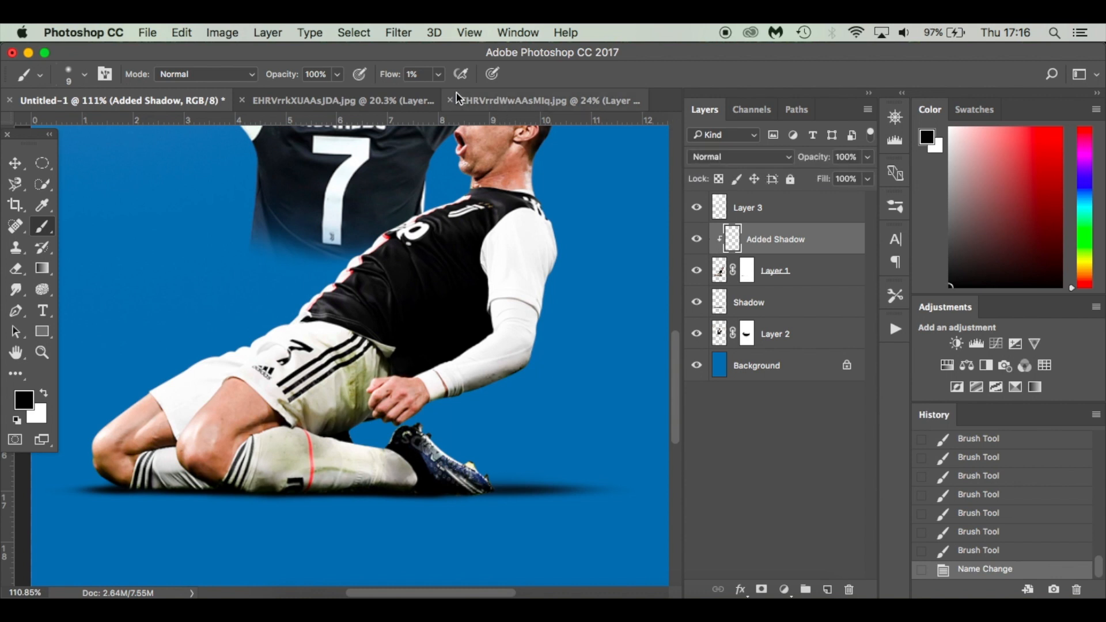
- Raise the brush flow to 2% and deepen the shadows near the kneeling player's boot and along the forearm's underside
{"action": "right_click", "coordinate": [424, 77]}
{"action": "left_click", "coordinate": [423, 77]}
{"action": "key", "text": "Up"}
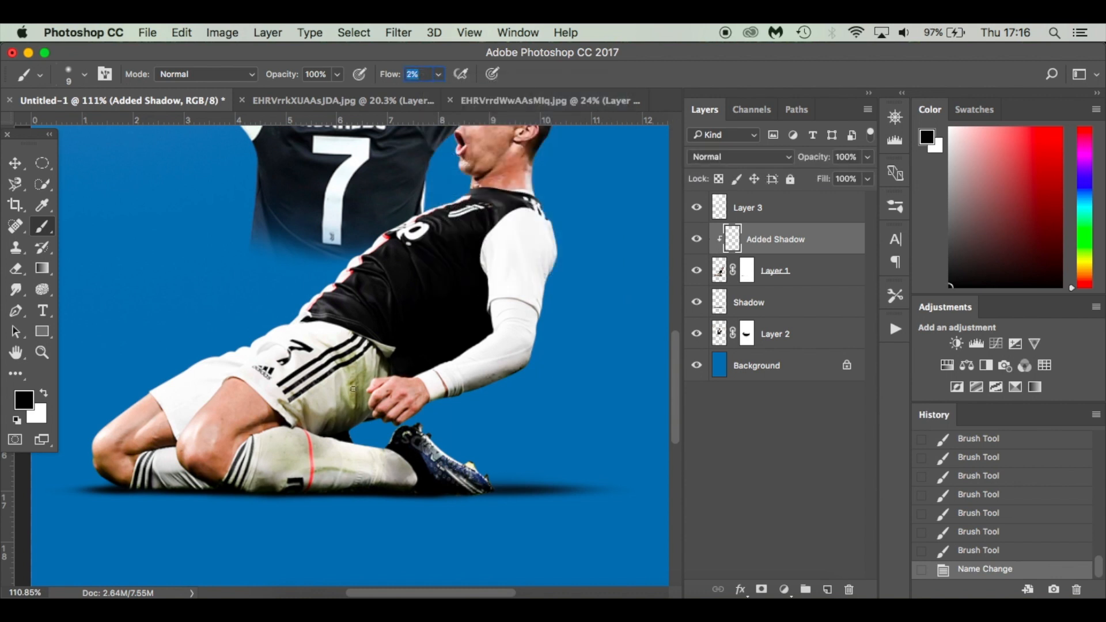
{"action": "scroll", "coordinate": [447, 402], "scroll_direction": "up", "scroll_amount": 5}
{"action": "left_click_drag", "start_coordinate": [434, 460], "coordinate": [433, 461]}
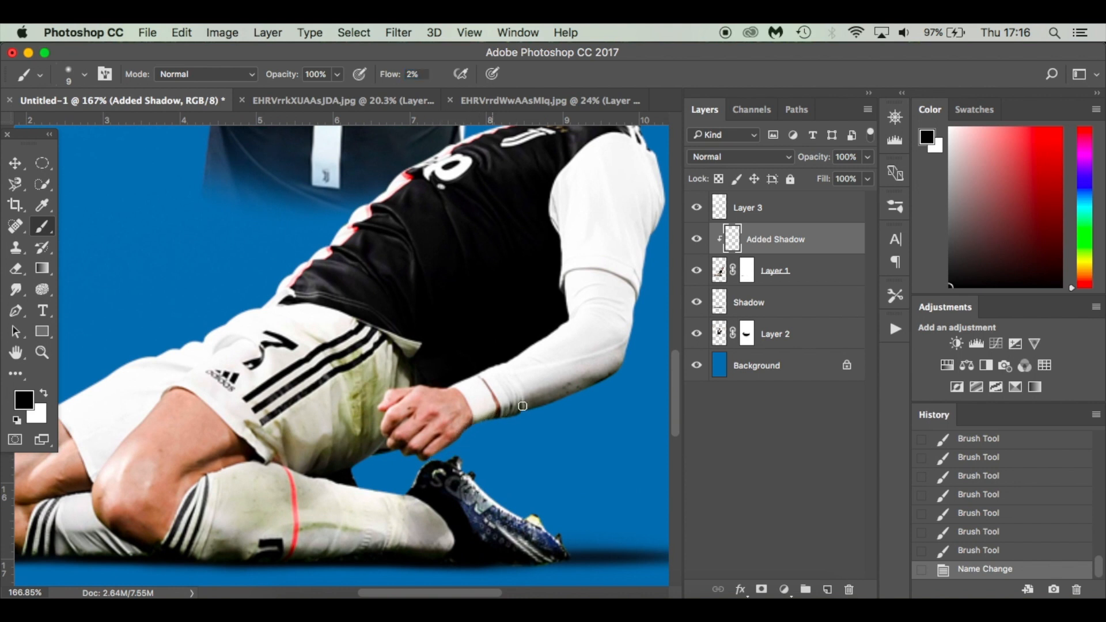
{"action": "left_click", "coordinate": [623, 378]}
- Enlarge the brush to 35 px and shade the white sleeve next to the kneeling player's wrist
{"action": "scroll", "coordinate": [622, 377], "scroll_direction": "down", "scroll_amount": 2}
{"action": "key", "text": "bracketright"}
{"action": "key", "text": "bracketright"}
{"action": "key", "text": "bracketright"}
{"action": "key", "text": "bracketright"}
{"action": "key", "text": "bracketright"}
{"action": "mouse_move", "coordinate": [518, 356]}
{"action": "left_mouse_down"}
{"action": "mouse_move", "coordinate": [624, 303]}
{"action": "mouse_move", "coordinate": [518, 356]}
{"action": "left_mouse_up"}
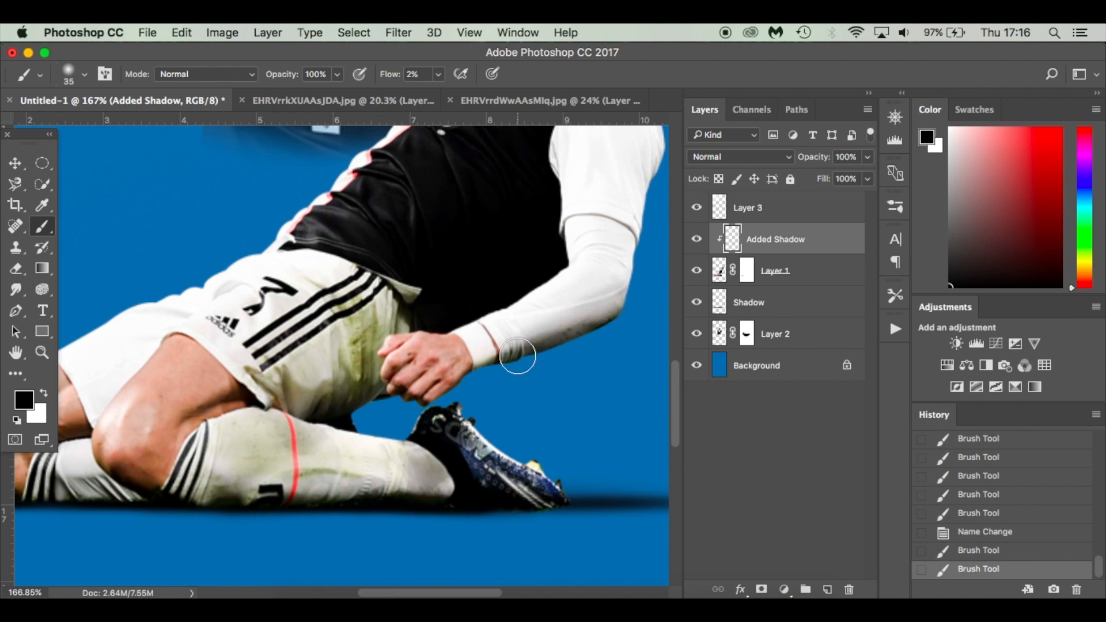
{"action": "left_click", "coordinate": [513, 339]}
- Reduce the brush to 7 px and refine the fine shadows on the kneeling player's fist, shorts and lower legs
{"action": "key", "text": "bracketleft"}
{"action": "key", "text": "bracketleft"}
{"action": "key", "text": "bracketleft"}
{"action": "key", "text": "bracketleft"}
{"action": "key", "text": "bracketleft"}
{"action": "key", "text": "bracketleft"}
{"action": "key", "text": "bracketleft"}
{"action": "key", "text": "bracketleft"}
{"action": "mouse_move", "coordinate": [439, 384]}
{"action": "left_mouse_down"}
{"action": "mouse_move", "coordinate": [420, 400]}
{"action": "mouse_move", "coordinate": [434, 383]}
{"action": "mouse_move", "coordinate": [413, 359]}
{"action": "mouse_move", "coordinate": [389, 381]}
{"action": "mouse_move", "coordinate": [397, 342]}
{"action": "left_mouse_up"}
{"action": "left_click_drag", "start_coordinate": [331, 408], "coordinate": [318, 409]}
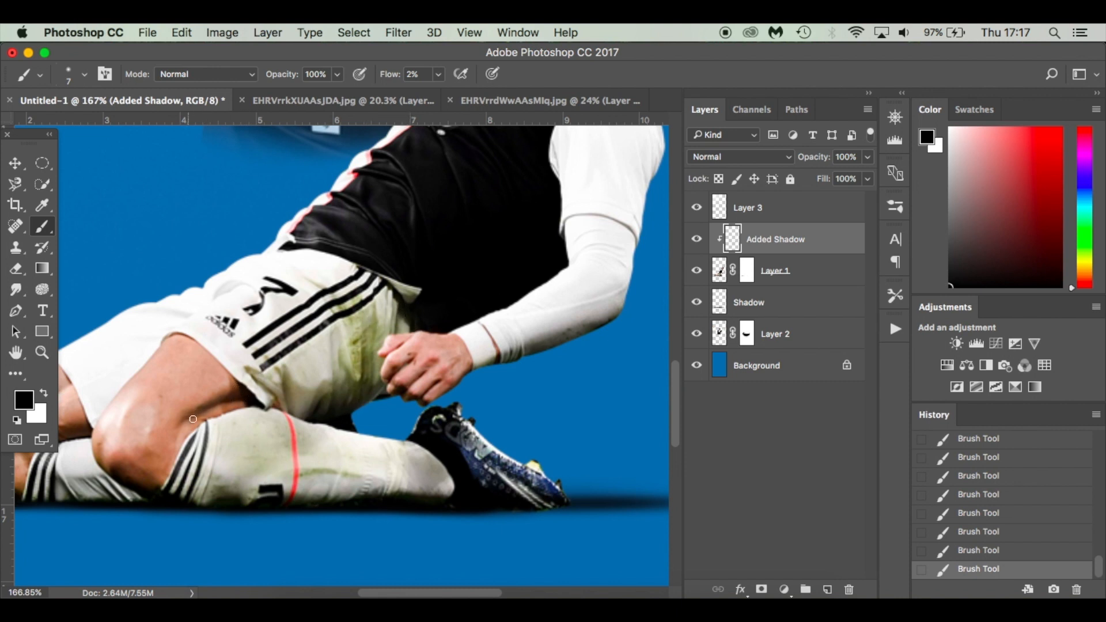
{"action": "scroll", "coordinate": [214, 461], "scroll_direction": "left", "scroll_amount": 5}
{"action": "scroll", "coordinate": [216, 492], "scroll_direction": "down", "scroll_amount": 1}
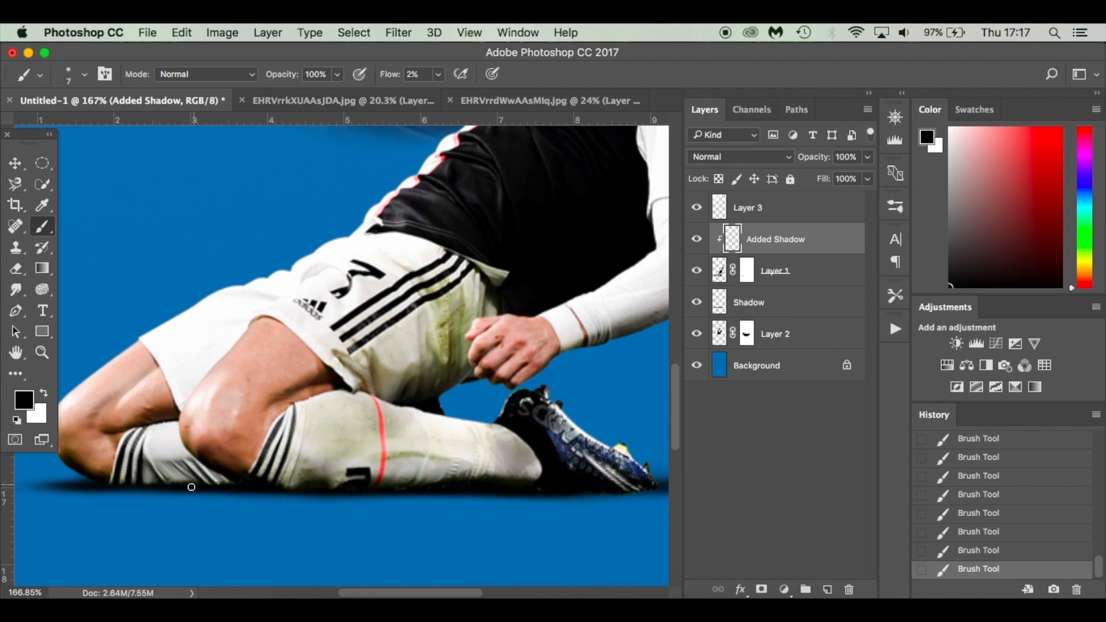
{"action": "scroll", "coordinate": [148, 481], "scroll_direction": "left", "scroll_amount": 3}
{"action": "scroll", "coordinate": [149, 481], "scroll_direction": "down", "scroll_amount": 1}
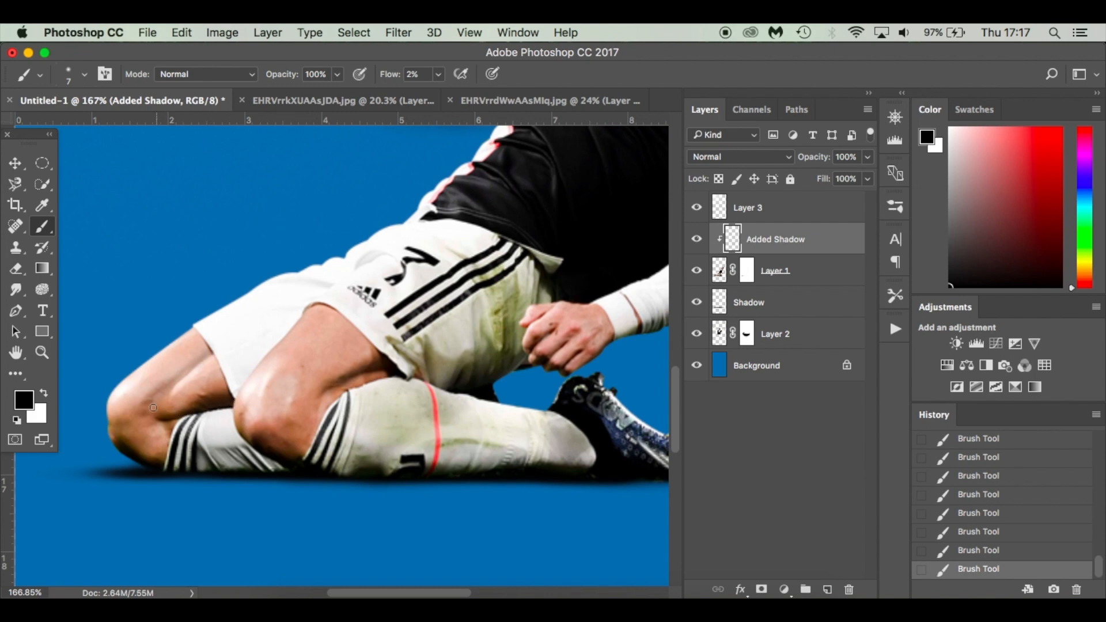
- Fit the wallpaper in view and compare it with and without the Added Shadow layer
{"action": "scroll", "coordinate": [154, 408], "scroll_direction": "right", "scroll_amount": 12}
{"action": "scroll", "coordinate": [153, 408], "scroll_direction": "up", "scroll_amount": 15}
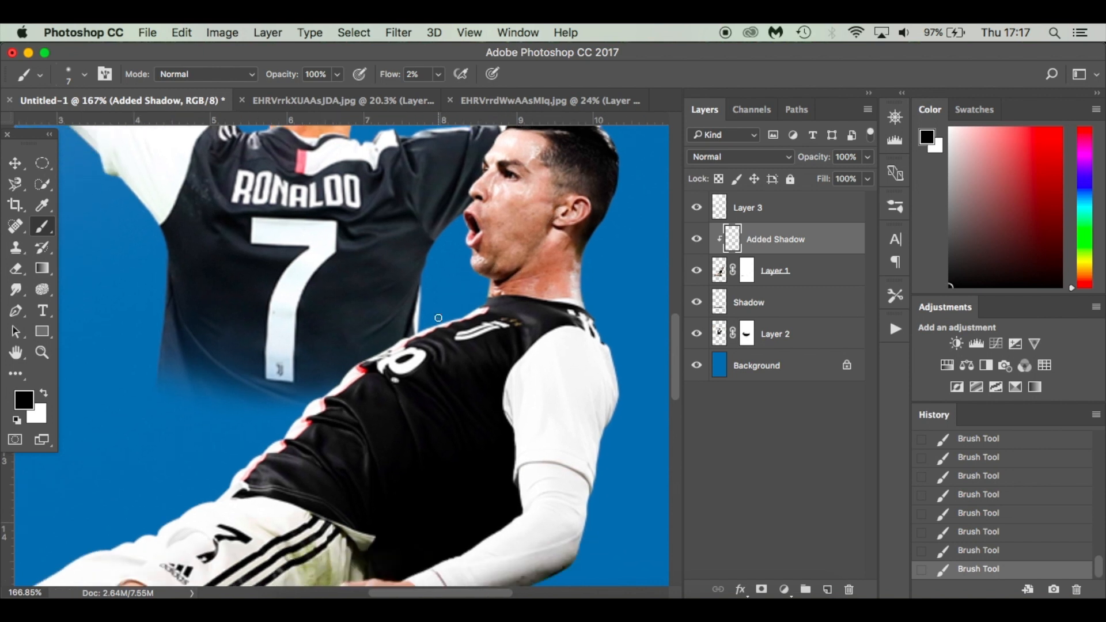
{"action": "key", "text": "super+0"}
{"action": "left_click", "coordinate": [696, 240]}
{"action": "left_click", "coordinate": [696, 245]}
{"action": "left_click", "coordinate": [696, 245]}
{"action": "left_click", "coordinate": [696, 245]}
- Add a new clipped layer directly above the kneeling player's Layer 1 and make white the painting colour
{"action": "left_click", "coordinate": [813, 271]}
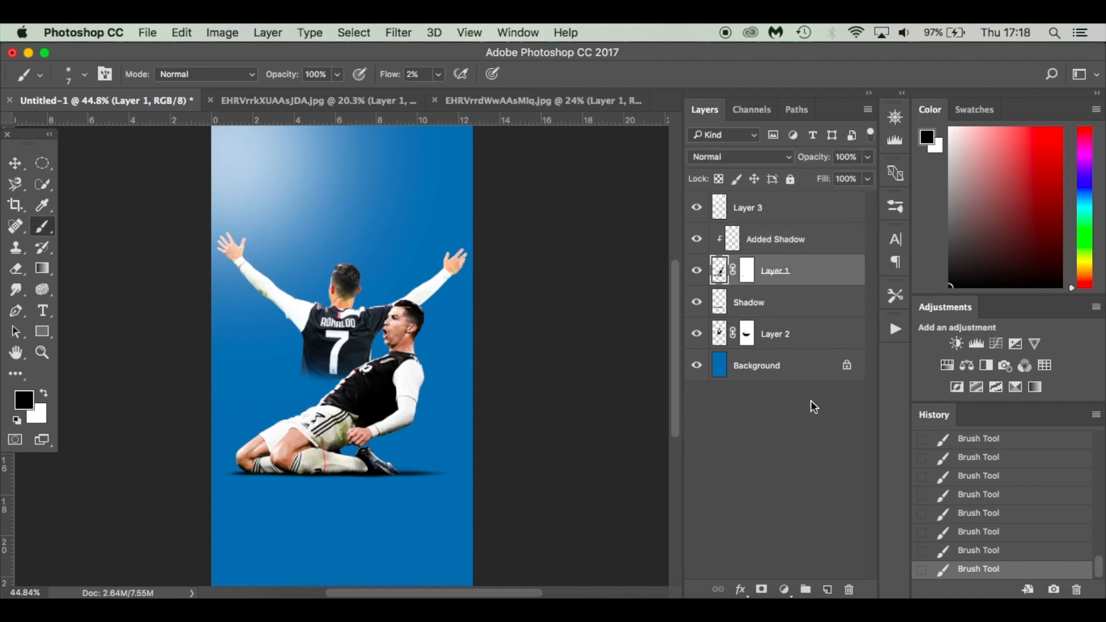
{"action": "left_click", "coordinate": [827, 589]}
{"action": "key", "text": "x"}
- Enlarge the brush to 30 px and paint white highlights along the front edge of the kneeling player's jersey
{"action": "scroll", "coordinate": [291, 314], "scroll_direction": "up", "scroll_amount": 10}
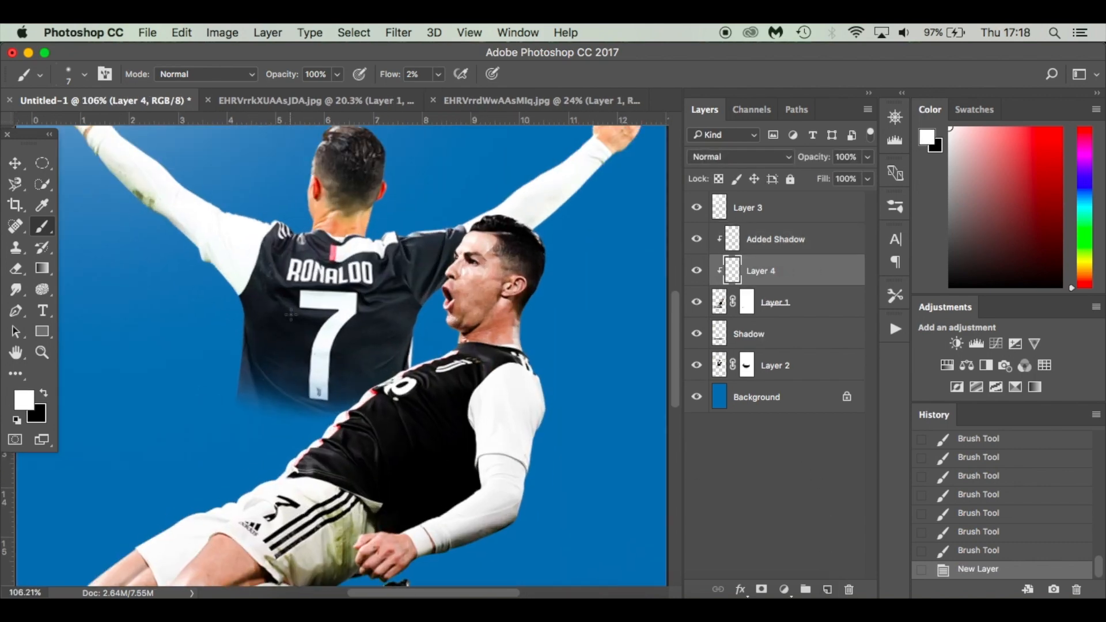
{"action": "scroll", "coordinate": [287, 322], "scroll_direction": "down", "scroll_amount": 4}
{"action": "key", "text": "bracketright"}
{"action": "key", "text": "bracketright"}
{"action": "key", "text": "bracketright"}
{"action": "key", "text": "bracketright"}
{"action": "key", "text": "bracketright"}
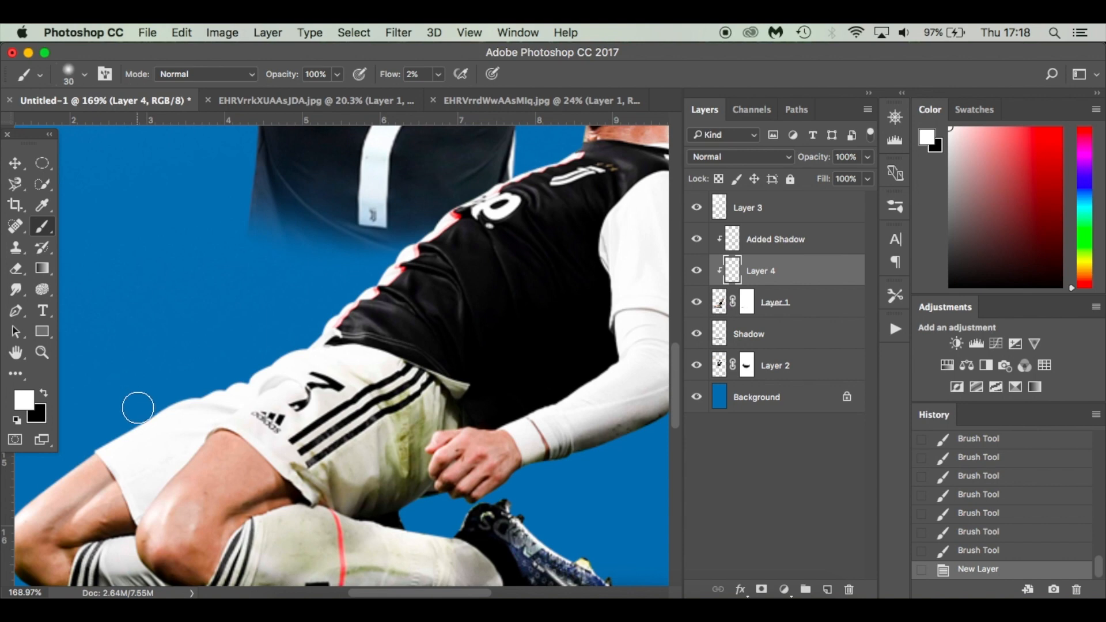
{"action": "scroll", "coordinate": [136, 407], "scroll_direction": "left", "scroll_amount": 3}
{"action": "scroll", "coordinate": [135, 407], "scroll_direction": "down", "scroll_amount": 2}
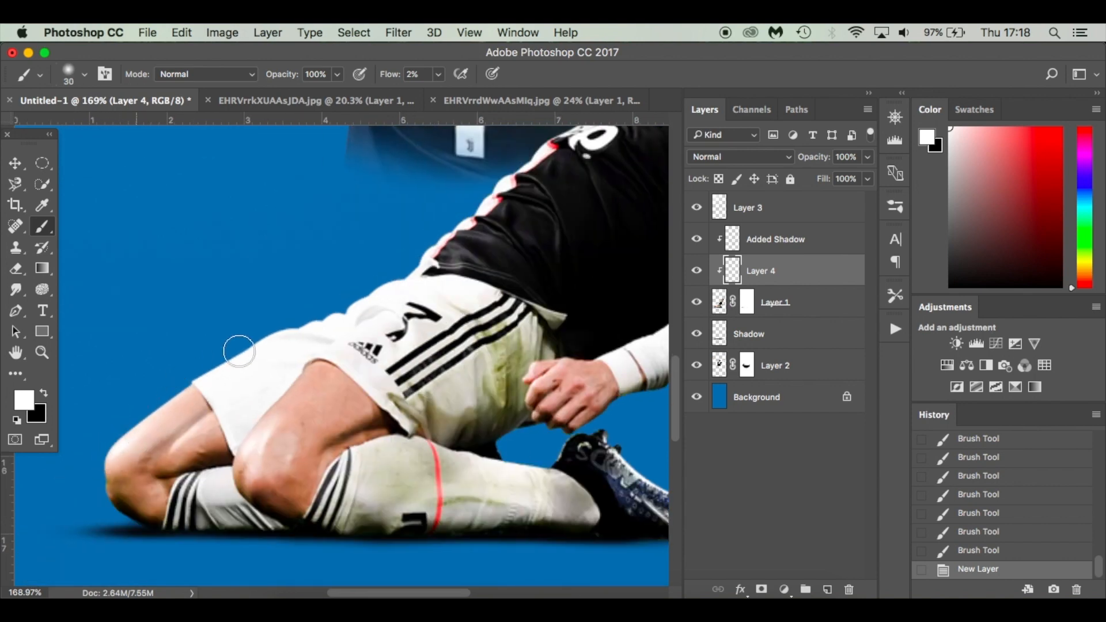
{"action": "left_click_drag", "start_coordinate": [461, 230], "coordinate": [537, 184]}
{"action": "mouse_move", "coordinate": [537, 184]}
{"action": "left_mouse_down"}
{"action": "mouse_move", "coordinate": [394, 284]}
{"action": "mouse_move", "coordinate": [427, 237]}
{"action": "mouse_move", "coordinate": [400, 213]}
{"action": "mouse_move", "coordinate": [484, 133]}
{"action": "mouse_move", "coordinate": [425, 193]}
{"action": "mouse_move", "coordinate": [427, 173]}
{"action": "left_mouse_up"}
- Reduce the brush to 6 px and paint fine white highlights on the folds of the kneeling player's black jersey
{"action": "scroll", "coordinate": [429, 241], "scroll_direction": "up", "scroll_amount": 5}
{"action": "scroll", "coordinate": [428, 241], "scroll_direction": "right", "scroll_amount": 5}
{"action": "scroll", "coordinate": [398, 199], "scroll_direction": "up", "scroll_amount": 5}
{"action": "scroll", "coordinate": [415, 196], "scroll_direction": "down", "scroll_amount": 6}
{"action": "scroll", "coordinate": [415, 196], "scroll_direction": "left", "scroll_amount": 3}
{"action": "key", "text": "bracketleft"}
{"action": "key", "text": "bracketleft"}
{"action": "key", "text": "bracketleft"}
{"action": "left_click_drag", "start_coordinate": [319, 359], "coordinate": [297, 372]}
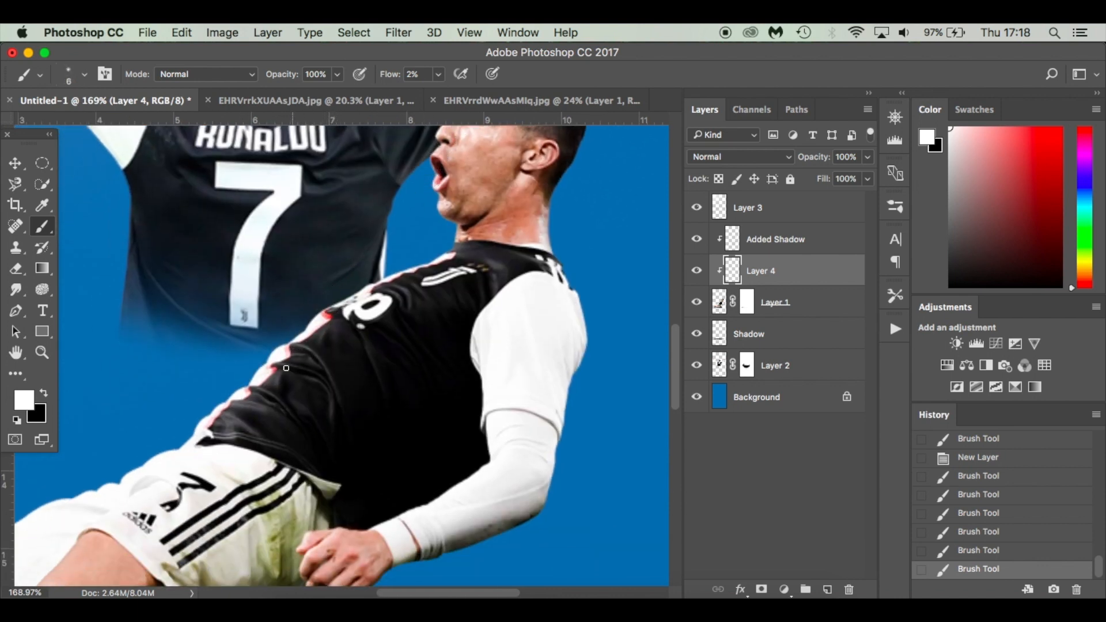
{"action": "left_click_drag", "start_coordinate": [318, 425], "coordinate": [231, 404]}
{"action": "scroll", "coordinate": [247, 442], "scroll_direction": "down", "scroll_amount": 3}
{"action": "scroll", "coordinate": [247, 442], "scroll_direction": "left", "scroll_amount": 4}
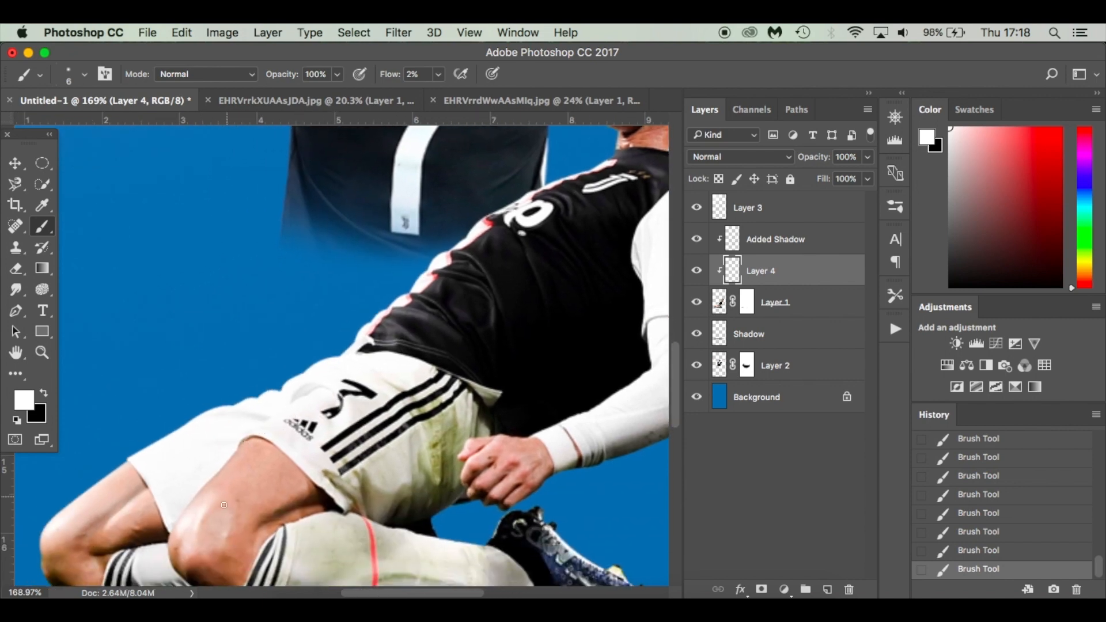
- Highlight the kneeling player's thighs and knees in white, with the brush at 15 px and at 7 px for finer areas
{"action": "scroll", "coordinate": [219, 455], "scroll_direction": "down", "scroll_amount": 3}
{"action": "key", "text": "bracketright"}
{"action": "key", "text": "bracketright"}
{"action": "key", "text": "bracketright"}
{"action": "key", "text": "bracketright"}
{"action": "key", "text": "bracketright"}
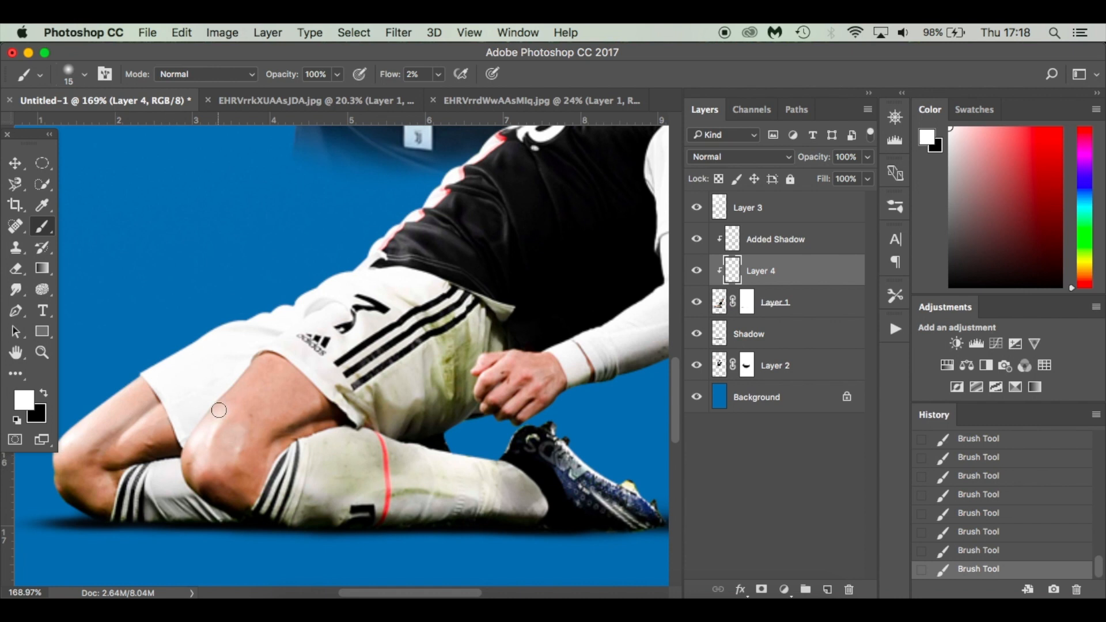
{"action": "scroll", "coordinate": [219, 410], "scroll_direction": "left", "scroll_amount": 4}
{"action": "key", "text": "bracketleft"}
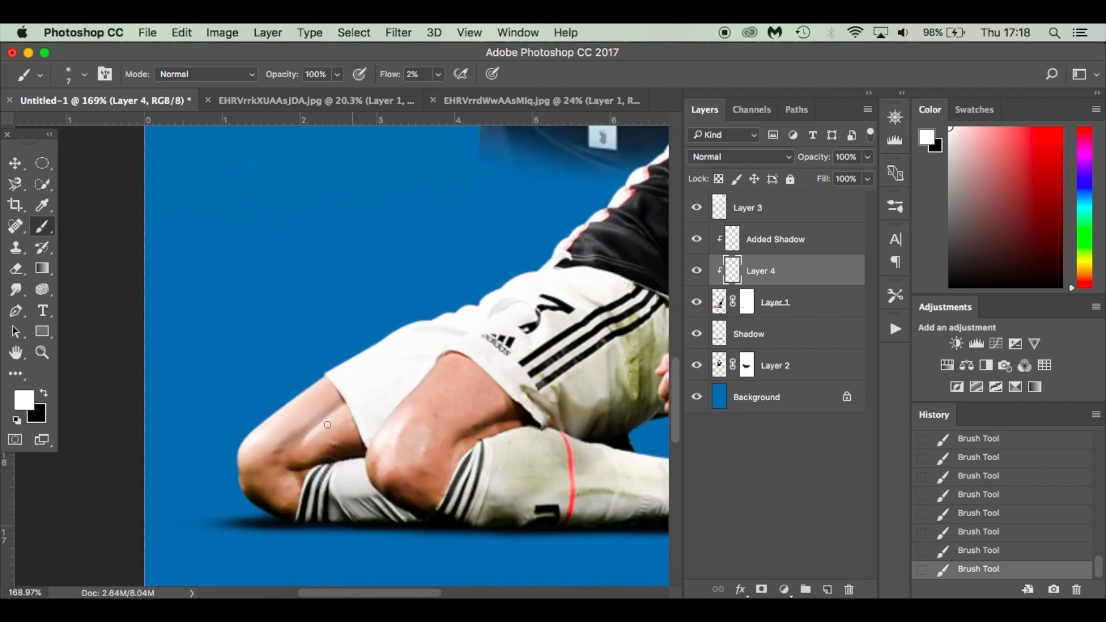
- Enlarge the brush to 15 px and add highlights to the kneeling player's hand and upper body
{"action": "key", "text": "bracketright"}
{"action": "key", "text": "bracketright"}
{"action": "key", "text": "bracketright"}
{"action": "scroll", "coordinate": [294, 472], "scroll_direction": "right", "scroll_amount": 6}
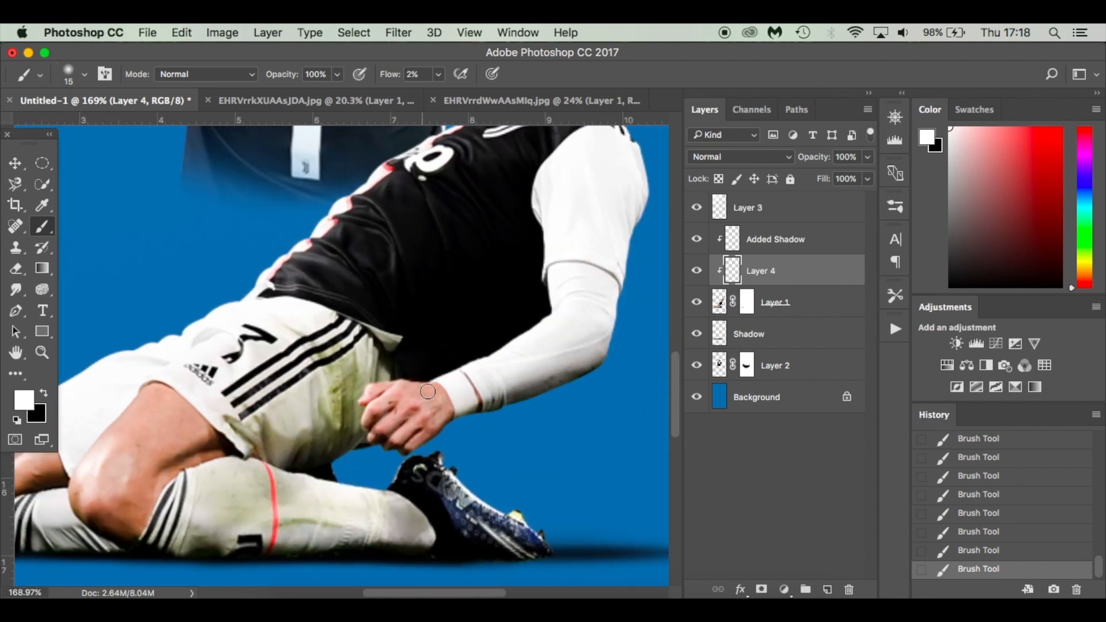
{"action": "scroll", "coordinate": [547, 333], "scroll_direction": "up", "scroll_amount": 5}
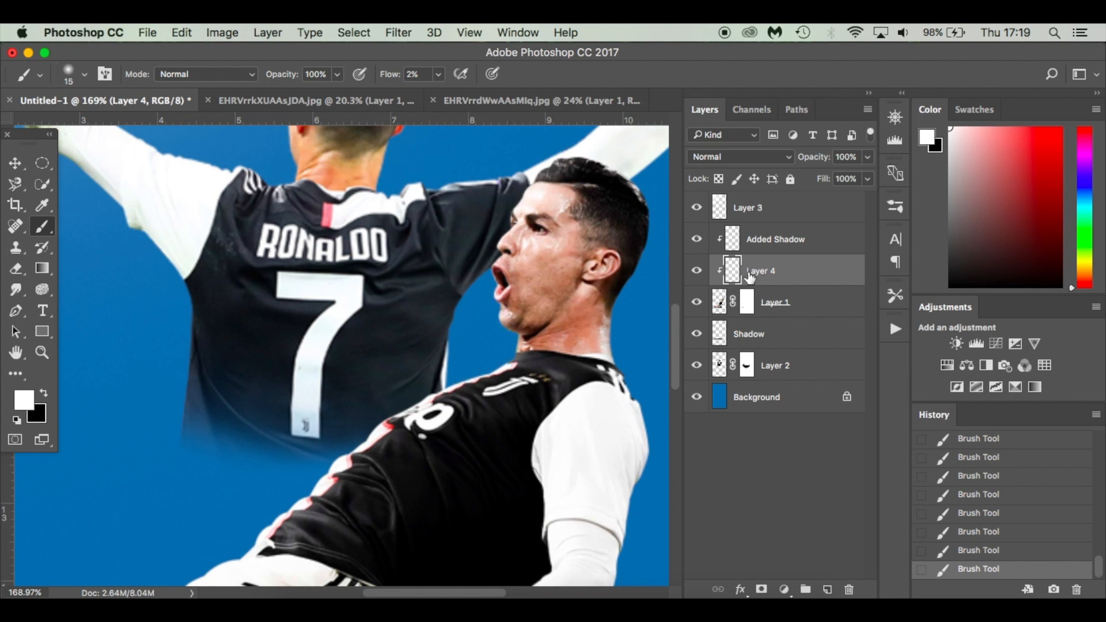
- Rename the clipped white paint layer "Highlight"
{"action": "double_click", "coordinate": [768, 283]}
{"action": "left_click", "coordinate": [1016, 183]}
{"action": "double_click", "coordinate": [767, 271]}
{"action": "type", "text": "Highlight"}
{"action": "key", "text": "Return"}
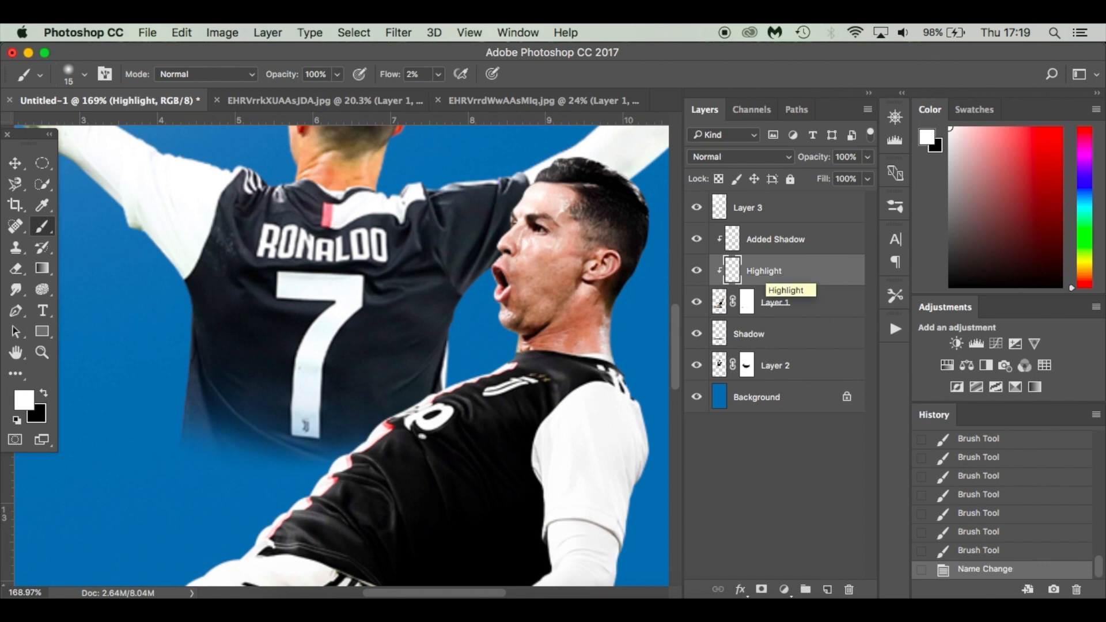
- Compare the whole wallpaper with and without the Highlight and Added Shadow layers
{"action": "key", "text": "super+0"}
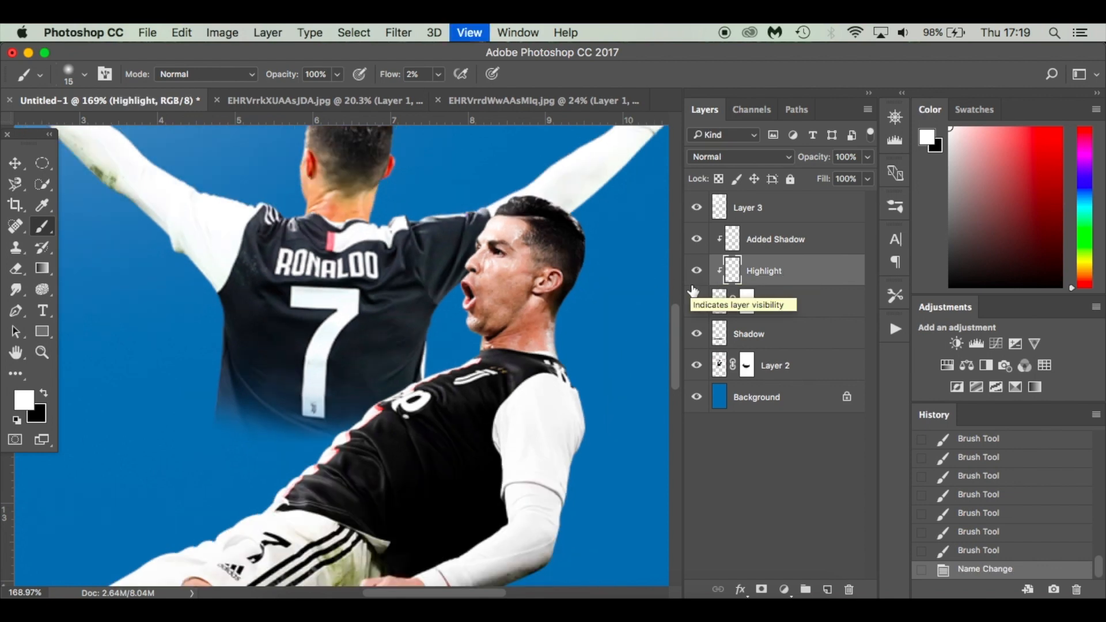
{"action": "left_click", "coordinate": [697, 275]}
{"action": "left_click", "coordinate": [696, 242]}
{"action": "left_click", "coordinate": [697, 242]}
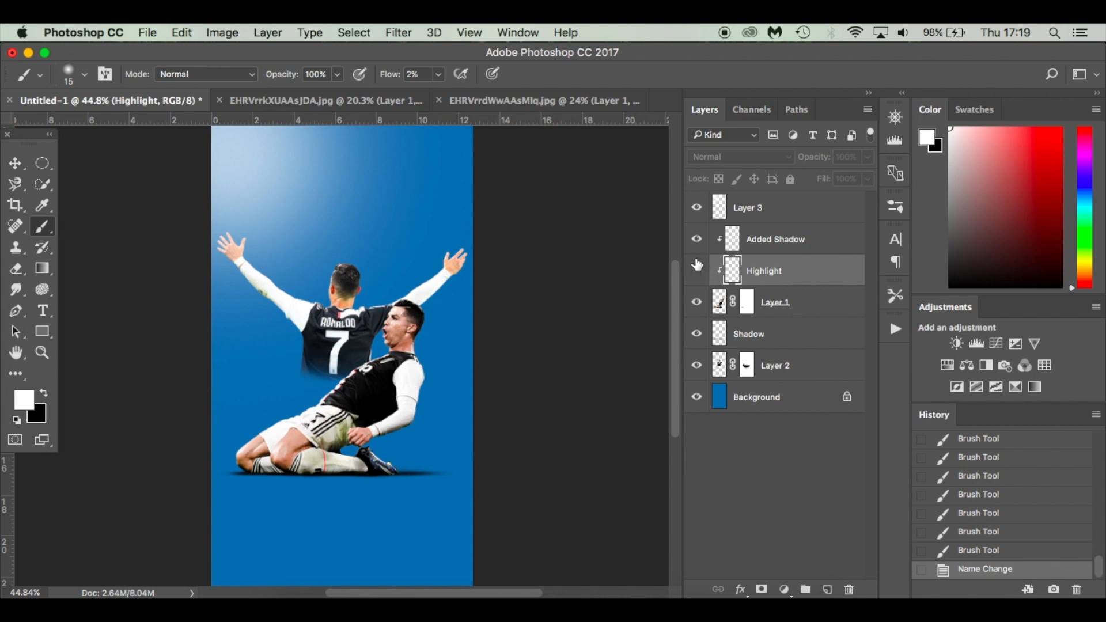
{"action": "left_click", "coordinate": [697, 272]}
{"action": "left_click", "coordinate": [697, 275]}
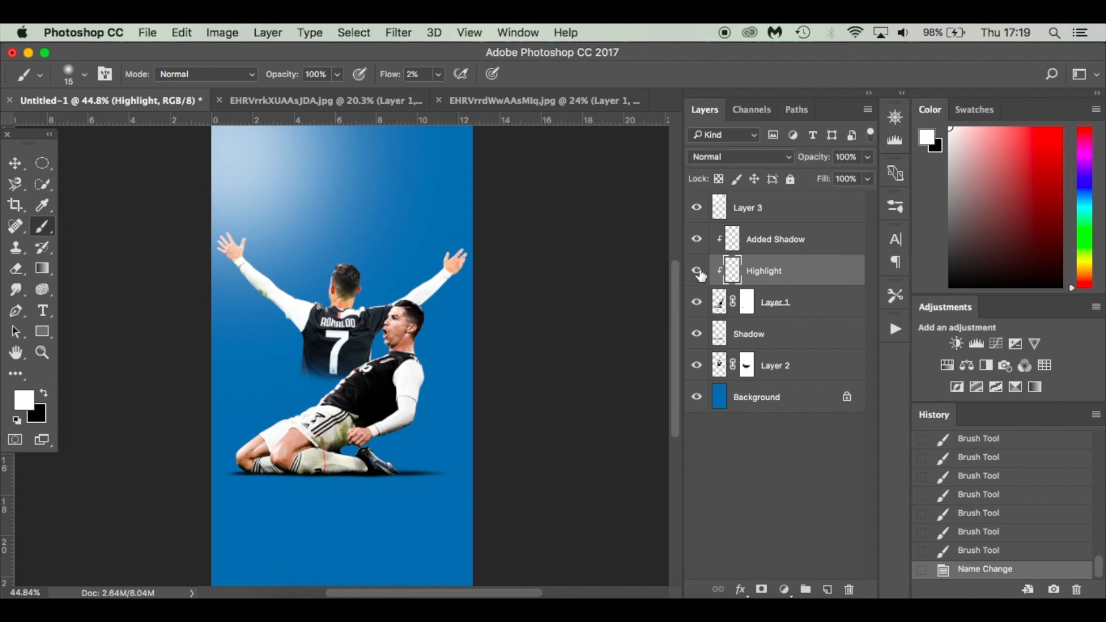
{"action": "scroll", "coordinate": [429, 346], "scroll_direction": "down", "scroll_amount": 2}
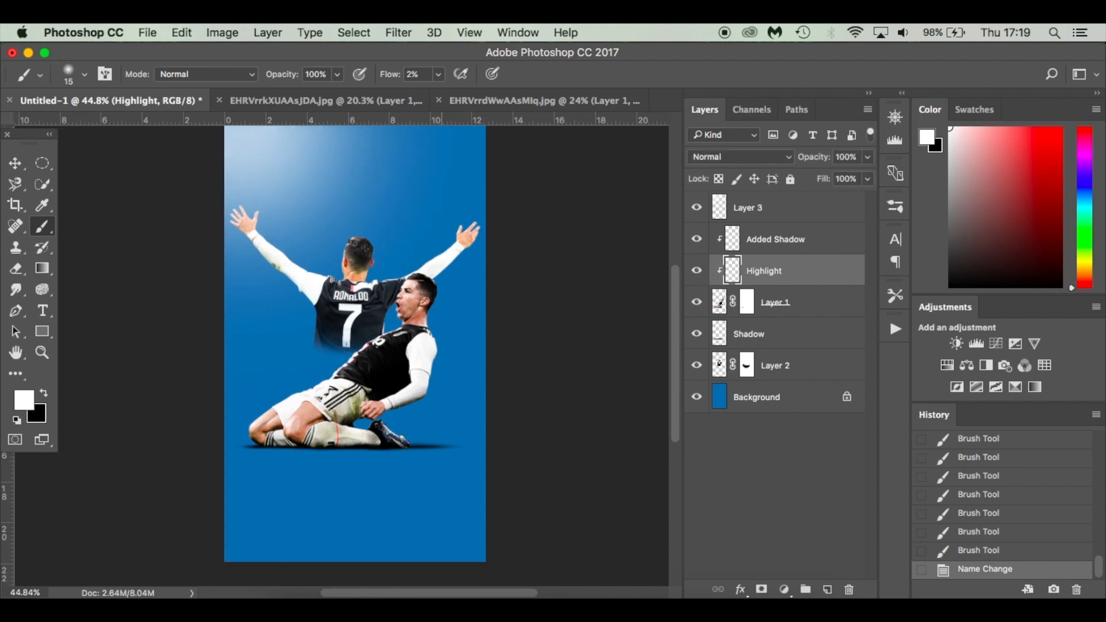
{"action": "scroll", "coordinate": [430, 346], "scroll_direction": "up", "scroll_amount": 3}
- Move the Added Shadow, Highlight, Layer 1 and Shadow layers together rightward to X 378 px with Free Transform
{"action": "left_click", "coordinate": [808, 249]}
{"action": "left_click", "coordinate": [810, 281], "text": "shift"}
{"action": "left_click", "coordinate": [807, 305], "text": "shift"}
{"action": "left_click", "coordinate": [805, 340], "text": "shift"}
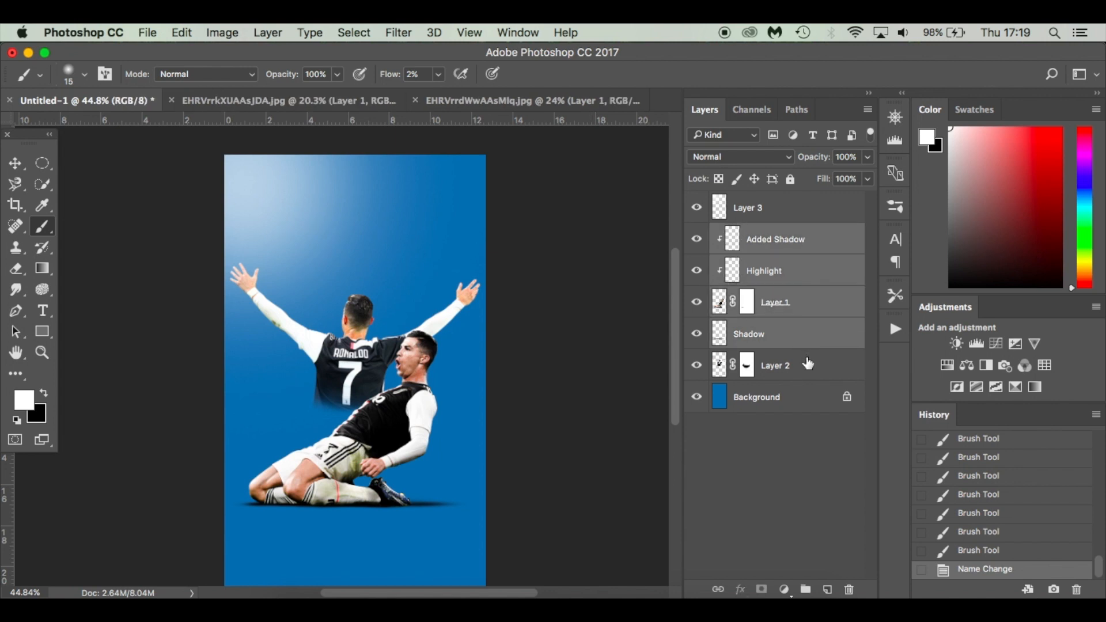
{"action": "key", "text": "ctrl+t"}
{"action": "key", "text": "shift+Right"}
{"action": "key", "text": "shift+Right"}
{"action": "key", "text": "shift+Right"}
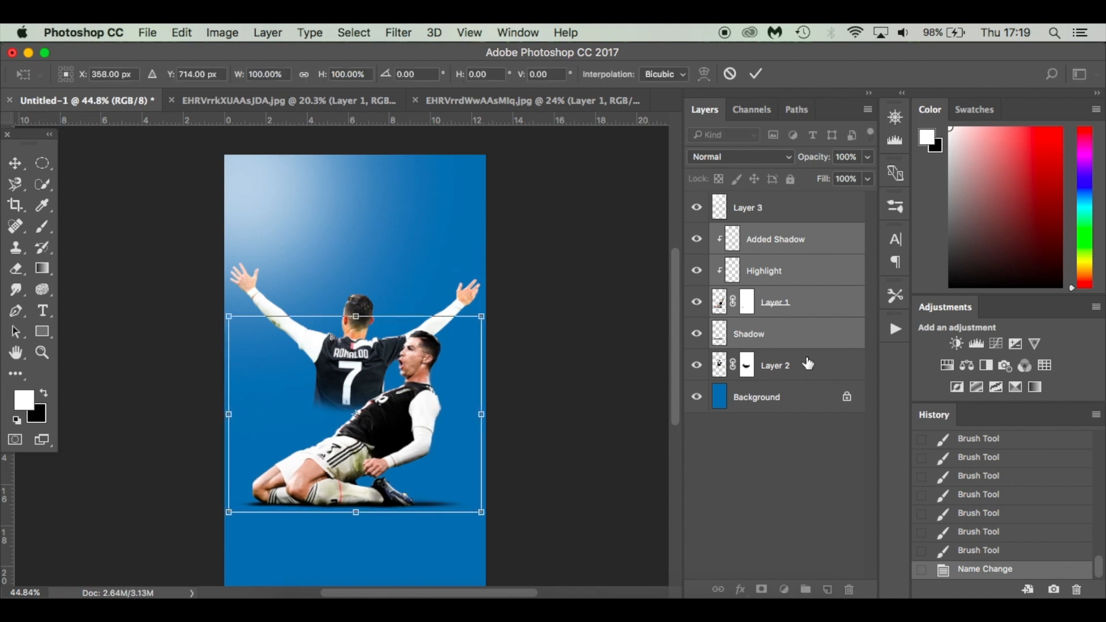
{"action": "key", "text": "shift+Right"}
{"action": "key", "text": "Right"}
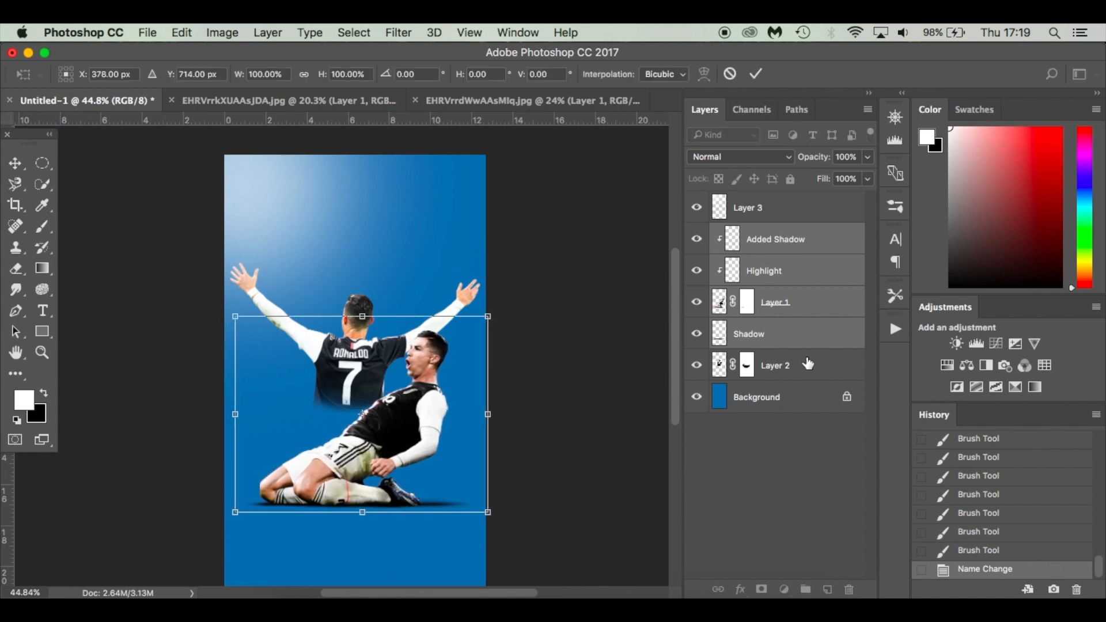
{"action": "key", "text": "Return"}
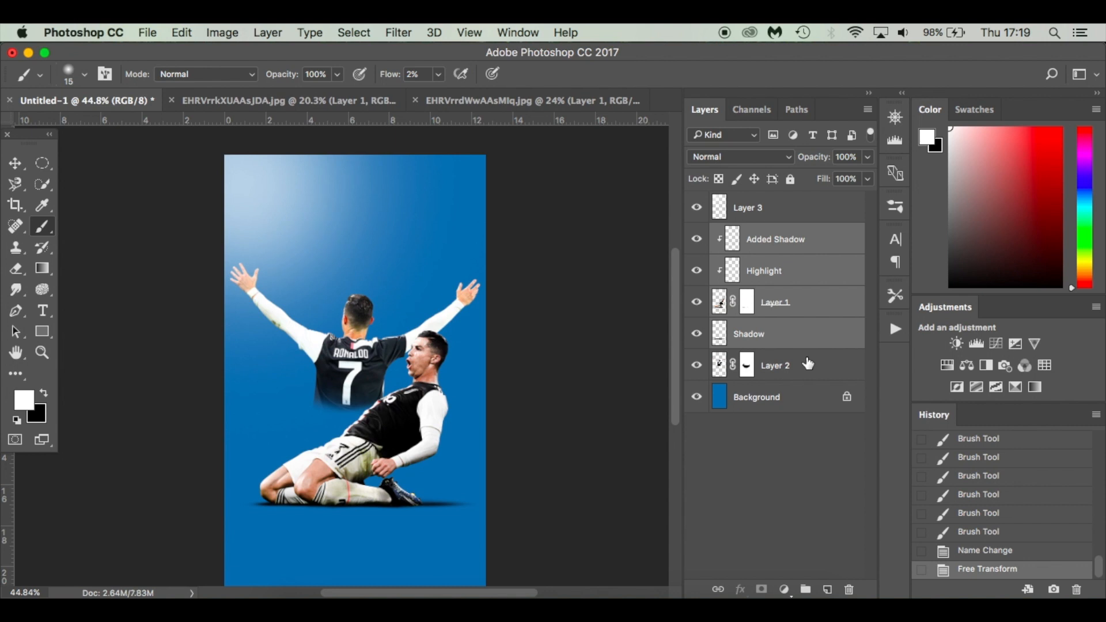
- Compare the wallpaper with and without the corner glow on Layer 3
{"action": "left_click", "coordinate": [817, 209]}
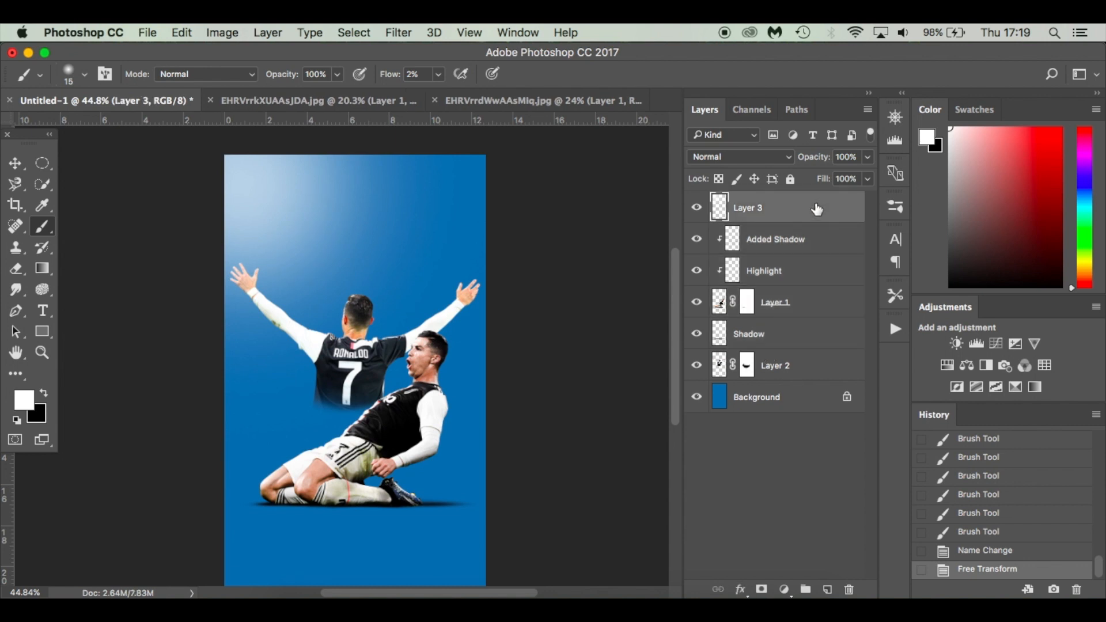
{"action": "right_click", "coordinate": [695, 208]}
{"action": "left_click", "coordinate": [694, 208]}
{"action": "right_click", "coordinate": [695, 206]}
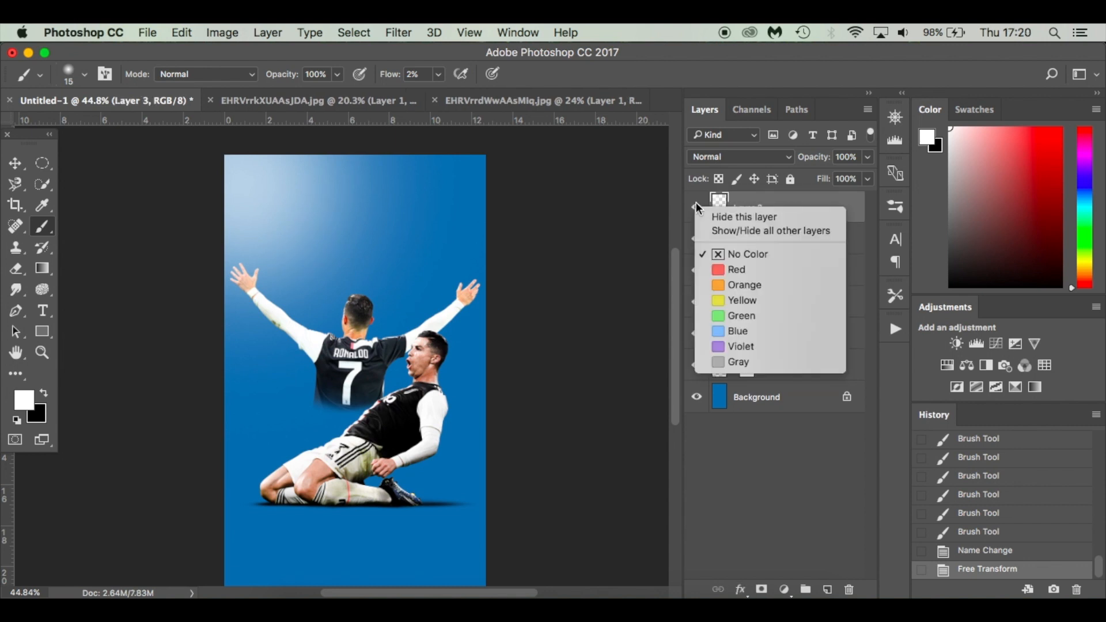
{"action": "left_click", "coordinate": [695, 204]}
{"action": "right_click", "coordinate": [694, 201]}
{"action": "left_click", "coordinate": [689, 207]}
{"action": "right_click", "coordinate": [688, 207]}
{"action": "left_click", "coordinate": [866, 212]}
{"action": "left_click", "coordinate": [696, 208]}
{"action": "left_click", "coordinate": [697, 209]}
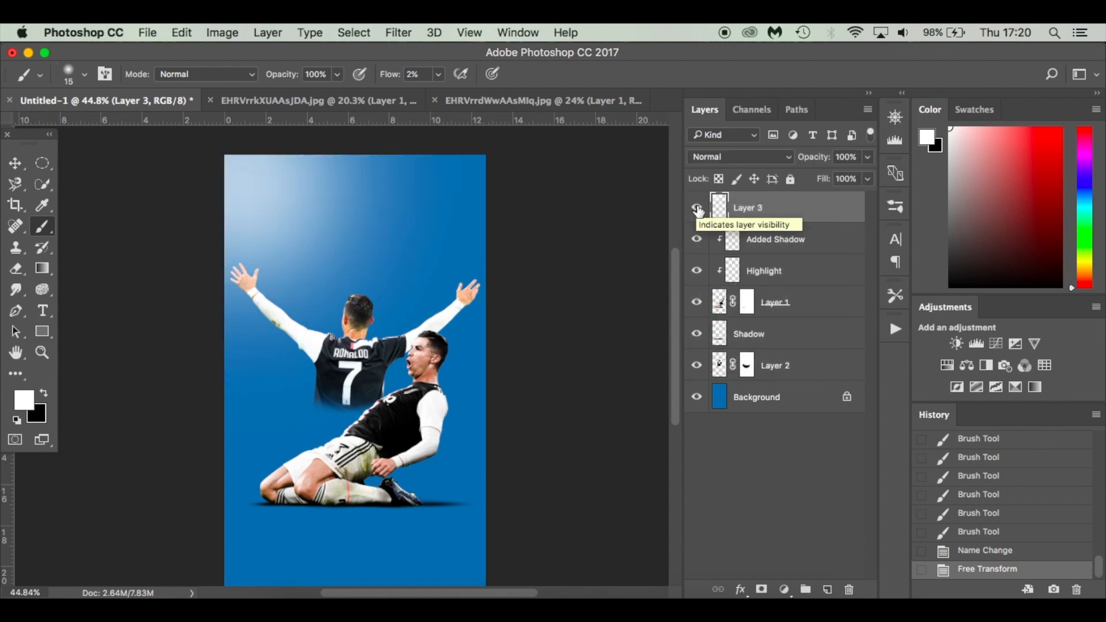
{"action": "scroll", "coordinate": [420, 282], "scroll_direction": "down", "scroll_amount": 4}
{"action": "scroll", "coordinate": [418, 282], "scroll_direction": "up", "scroll_amount": 2}
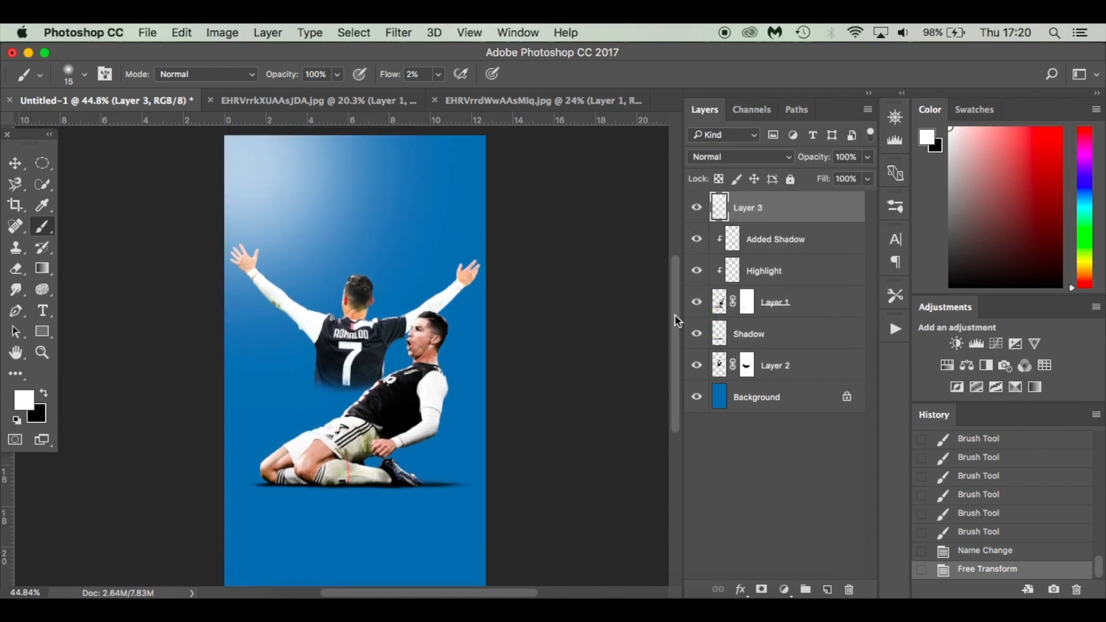
- Add a new layer clipped to the standing player's Layer 2 and make black the painting colour
{"action": "left_click", "coordinate": [806, 369]}
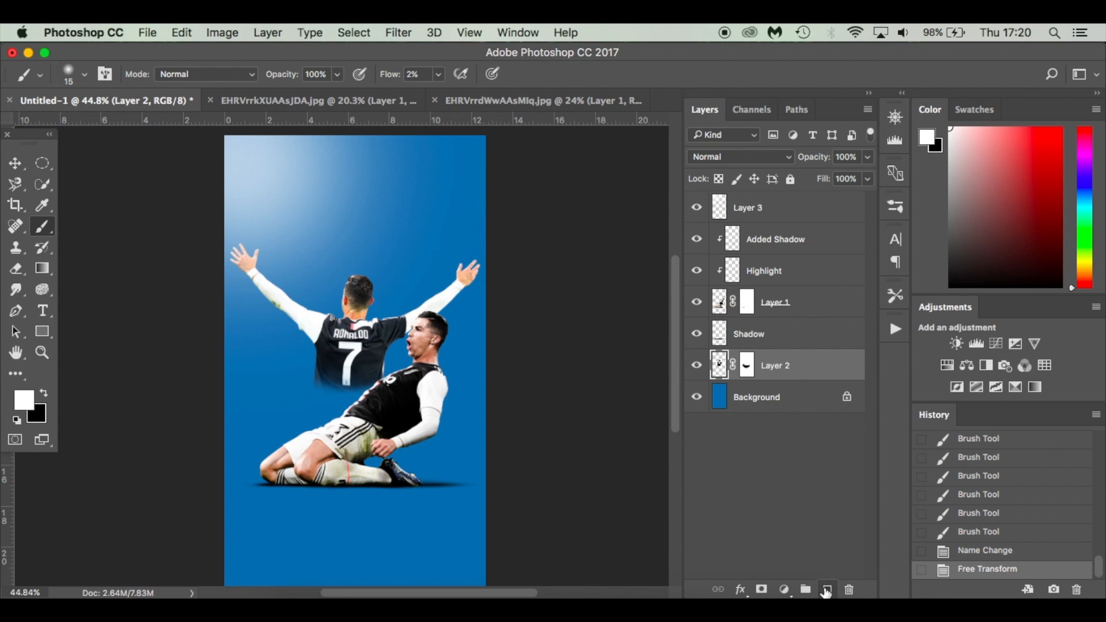
{"action": "left_click", "coordinate": [827, 590]}
{"action": "left_click", "coordinate": [792, 382], "text": "alt"}
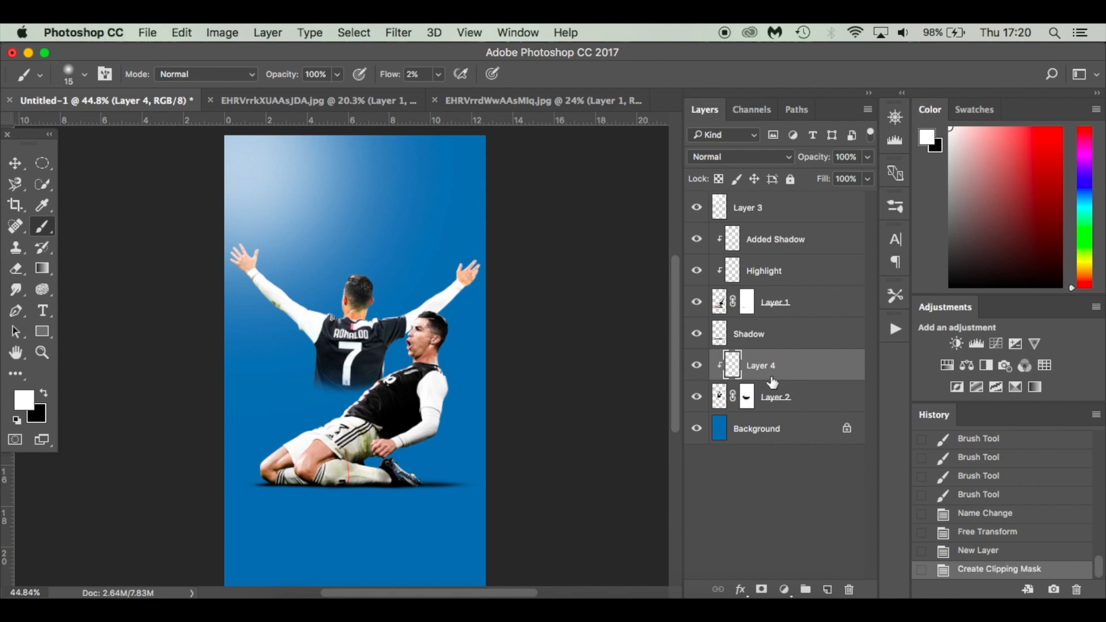
{"action": "key", "text": "x"}
- Shade the standing player's jersey with the 15 px brush at 2% flow, under the raised arm and along the faded lower edge
{"action": "scroll", "coordinate": [351, 376], "scroll_direction": "up", "scroll_amount": 5}
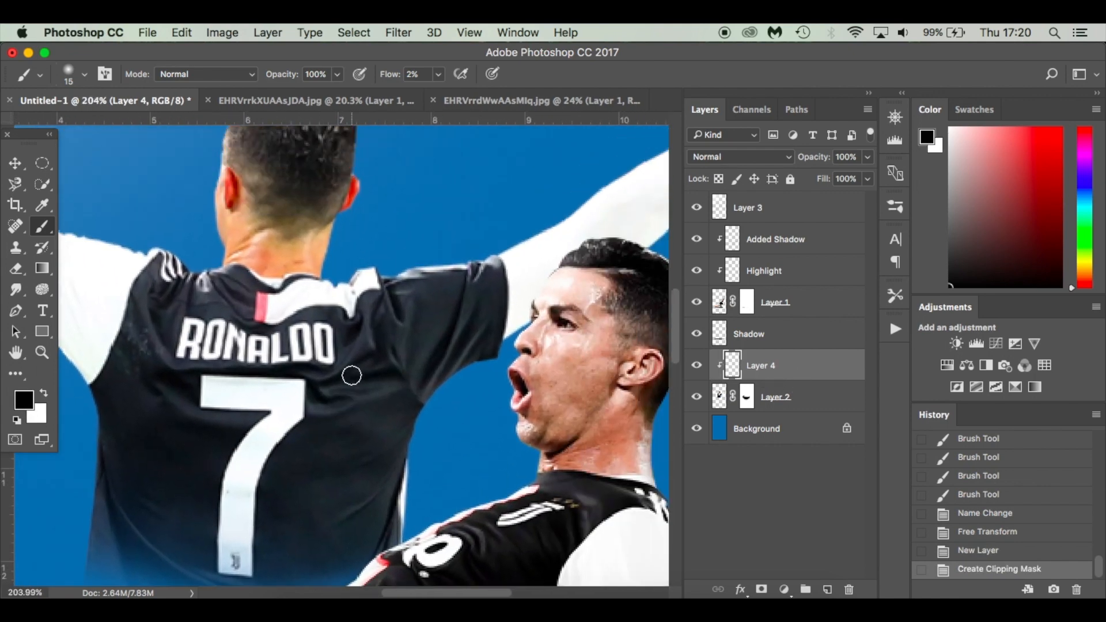
{"action": "scroll", "coordinate": [352, 375], "scroll_direction": "up", "scroll_amount": 1}
{"action": "mouse_move", "coordinate": [459, 382]}
{"action": "left_mouse_down"}
{"action": "mouse_move", "coordinate": [509, 353]}
{"action": "mouse_move", "coordinate": [471, 379]}
{"action": "left_mouse_up"}
{"action": "scroll", "coordinate": [471, 374], "scroll_direction": "down", "scroll_amount": 5}
{"action": "mouse_move", "coordinate": [402, 423]}
{"action": "left_mouse_down"}
{"action": "mouse_move", "coordinate": [395, 459]}
{"action": "mouse_move", "coordinate": [322, 530]}
{"action": "left_mouse_up"}
{"action": "mouse_move", "coordinate": [225, 525]}
{"action": "left_mouse_down"}
{"action": "mouse_move", "coordinate": [189, 512]}
{"action": "mouse_move", "coordinate": [107, 441]}
{"action": "mouse_move", "coordinate": [196, 517]}
{"action": "mouse_move", "coordinate": [148, 484]}
{"action": "mouse_move", "coordinate": [110, 429]}
{"action": "mouse_move", "coordinate": [211, 530]}
{"action": "left_mouse_up"}
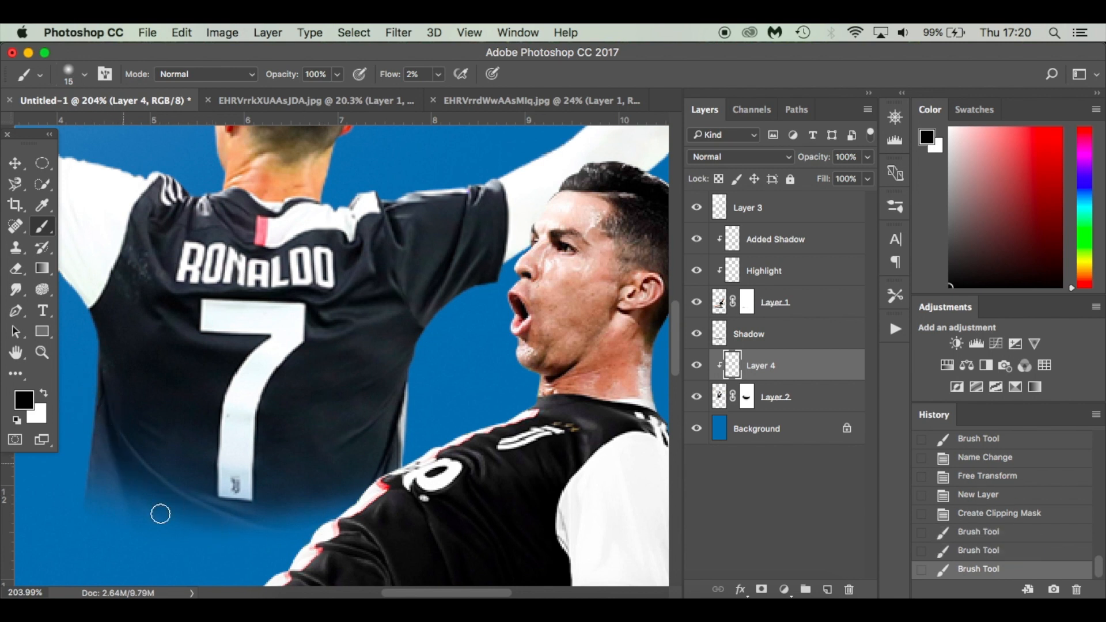
- Continue darkening the jersey's faded lower edge and sleeve area on Layer 4 with the 15 px brush at 2% flow
{"action": "left_click_drag", "start_coordinate": [151, 488], "coordinate": [227, 540]}
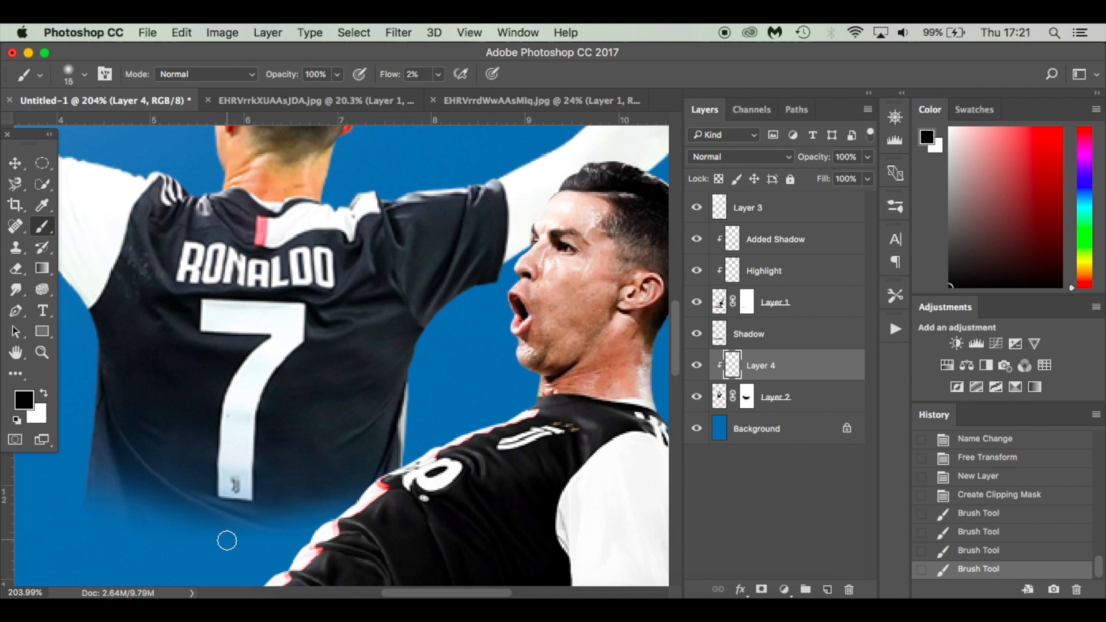
{"action": "scroll", "coordinate": [227, 540], "scroll_direction": "left", "scroll_amount": 5}
{"action": "scroll", "coordinate": [227, 541], "scroll_direction": "up", "scroll_amount": 3}
{"action": "mouse_move", "coordinate": [336, 369]}
{"action": "left_mouse_down"}
{"action": "mouse_move", "coordinate": [453, 376]}
{"action": "mouse_move", "coordinate": [501, 398]}
{"action": "mouse_move", "coordinate": [532, 352]}
{"action": "mouse_move", "coordinate": [547, 295]}
{"action": "mouse_move", "coordinate": [554, 298]}
{"action": "left_mouse_up"}
{"action": "scroll", "coordinate": [553, 299], "scroll_direction": "right", "scroll_amount": 5}
{"action": "scroll", "coordinate": [427, 293], "scroll_direction": "down", "scroll_amount": 1}
{"action": "scroll", "coordinate": [502, 296], "scroll_direction": "right", "scroll_amount": 3}
{"action": "scroll", "coordinate": [502, 296], "scroll_direction": "up", "scroll_amount": 1}
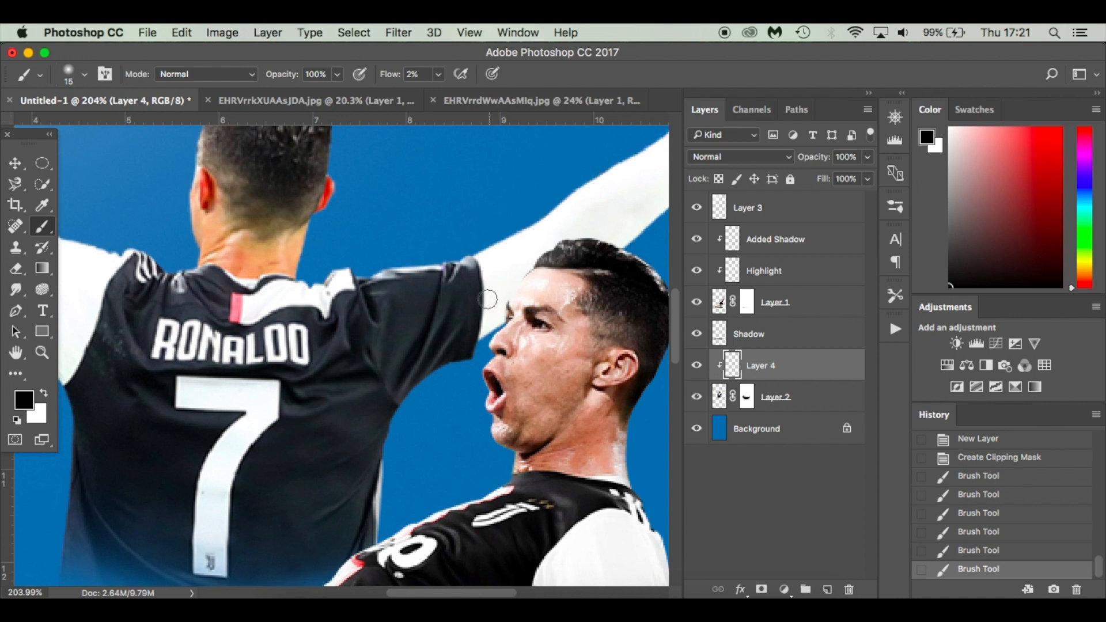
- Shade the folds and lower edge of the standing player's sleeve beside the kneeling player with an 8 px brush
{"action": "key", "text": "bracketleft"}
{"action": "key", "text": "bracketleft"}
{"action": "key", "text": "bracketleft"}
{"action": "left_click", "coordinate": [431, 328]}
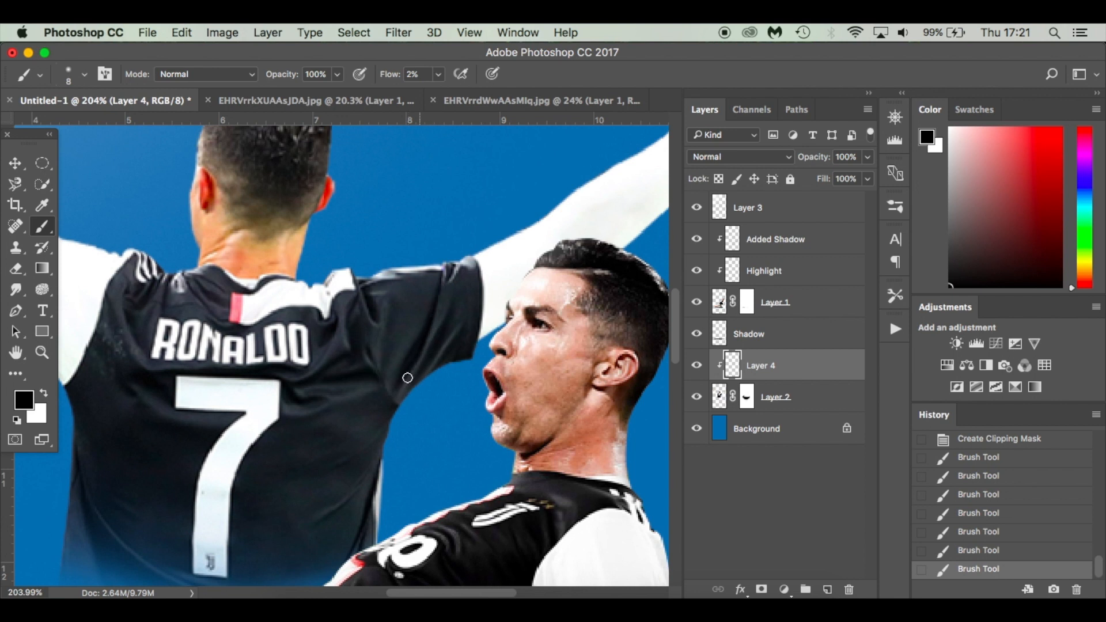
{"action": "left_click", "coordinate": [411, 375]}
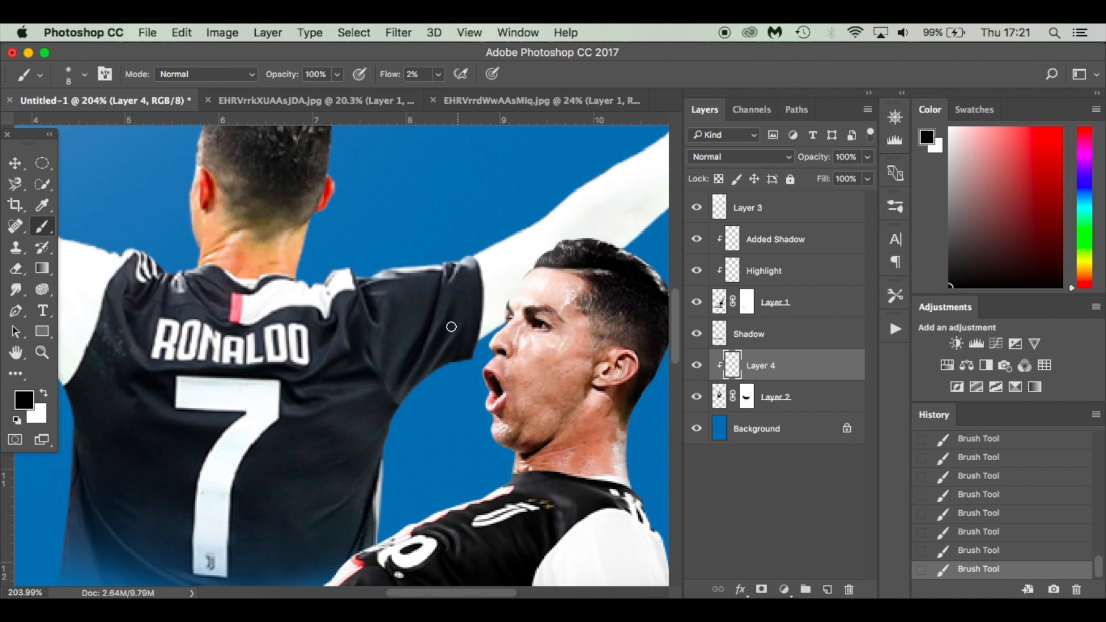
{"action": "scroll", "coordinate": [530, 268], "scroll_direction": "right", "scroll_amount": 5}
{"action": "scroll", "coordinate": [531, 269], "scroll_direction": "up", "scroll_amount": 4}
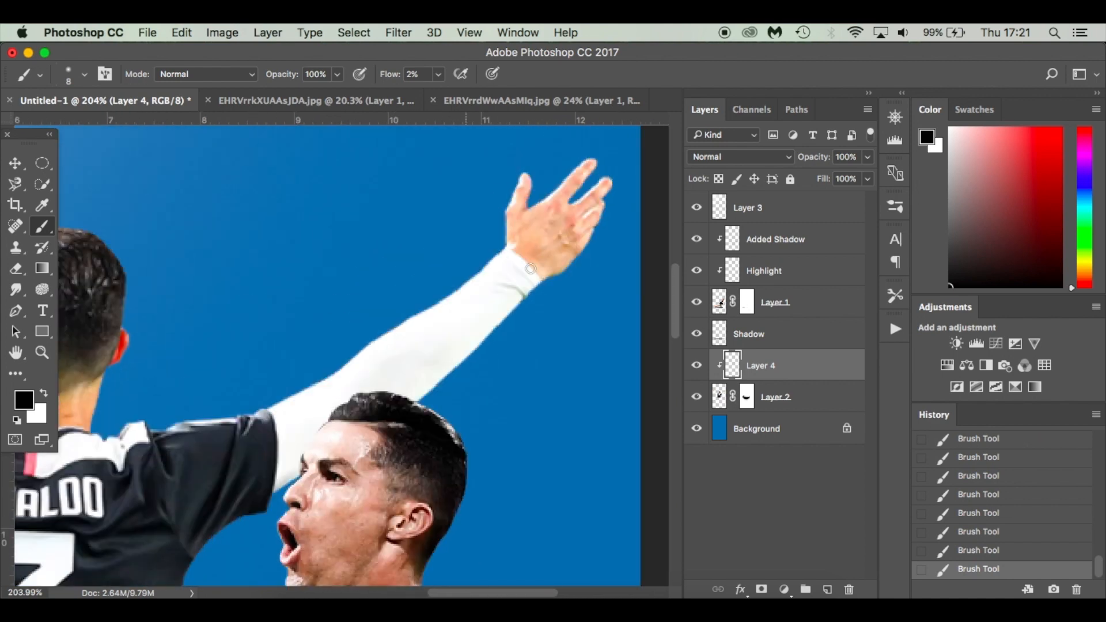
{"action": "scroll", "coordinate": [536, 294], "scroll_direction": "left", "scroll_amount": 5}
{"action": "scroll", "coordinate": [536, 293], "scroll_direction": "down", "scroll_amount": 2}
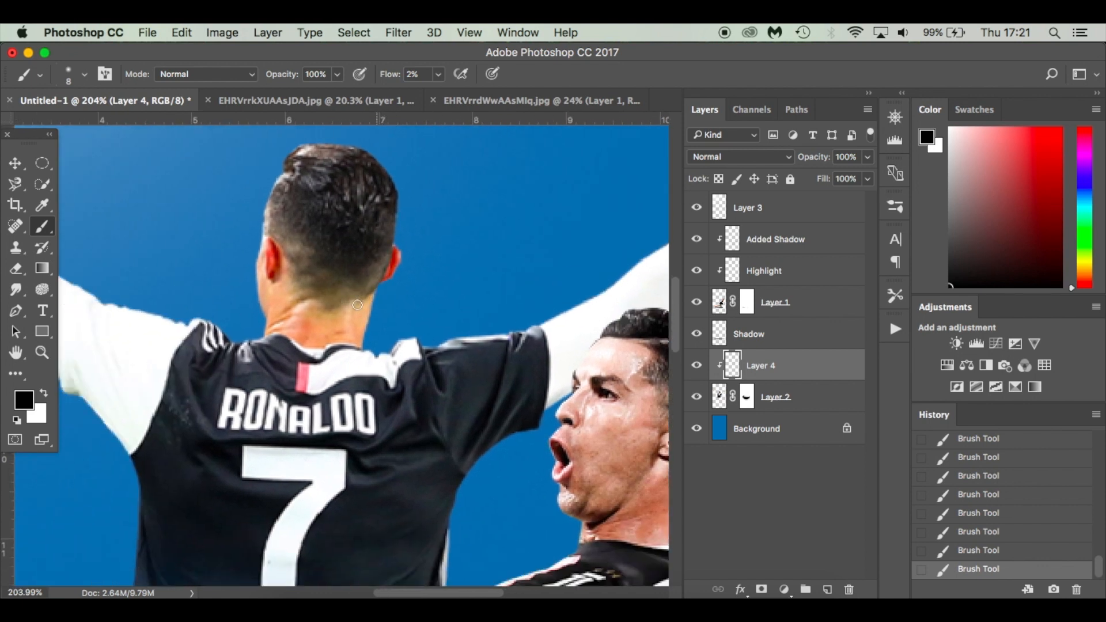
{"action": "scroll", "coordinate": [358, 305], "scroll_direction": "down", "scroll_amount": 2}
{"action": "scroll", "coordinate": [357, 305], "scroll_direction": "left", "scroll_amount": 1}
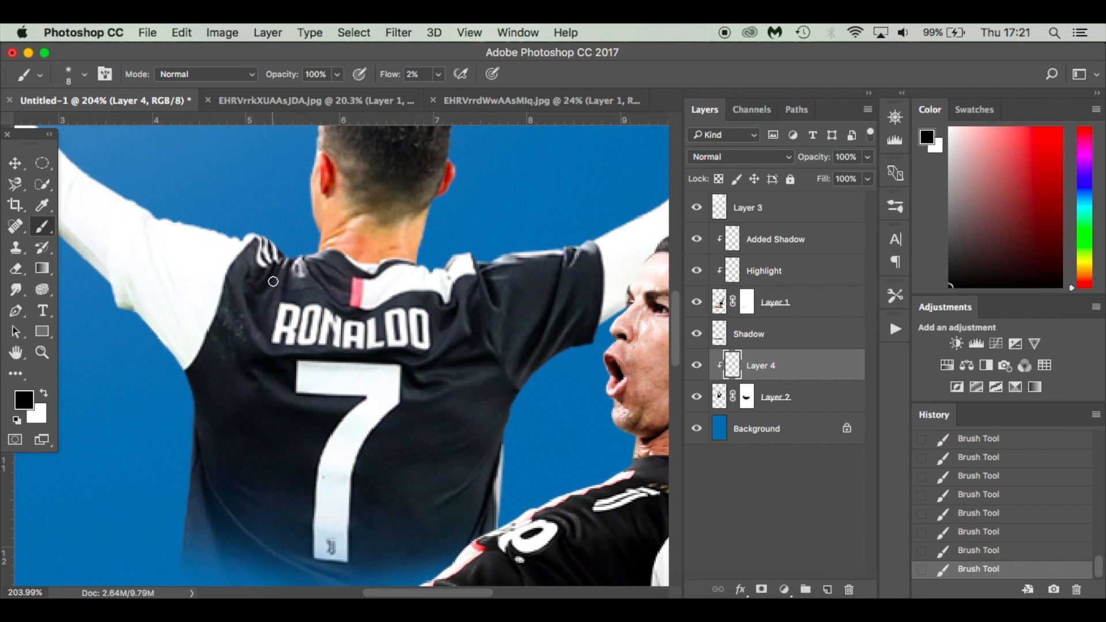
- Shade the underside of the standing player's left arm up to the hand with a 25 px black brush at 2% flow
{"action": "scroll", "coordinate": [273, 282], "scroll_direction": "left", "scroll_amount": 5}
{"action": "scroll", "coordinate": [242, 280], "scroll_direction": "up", "scroll_amount": 4}
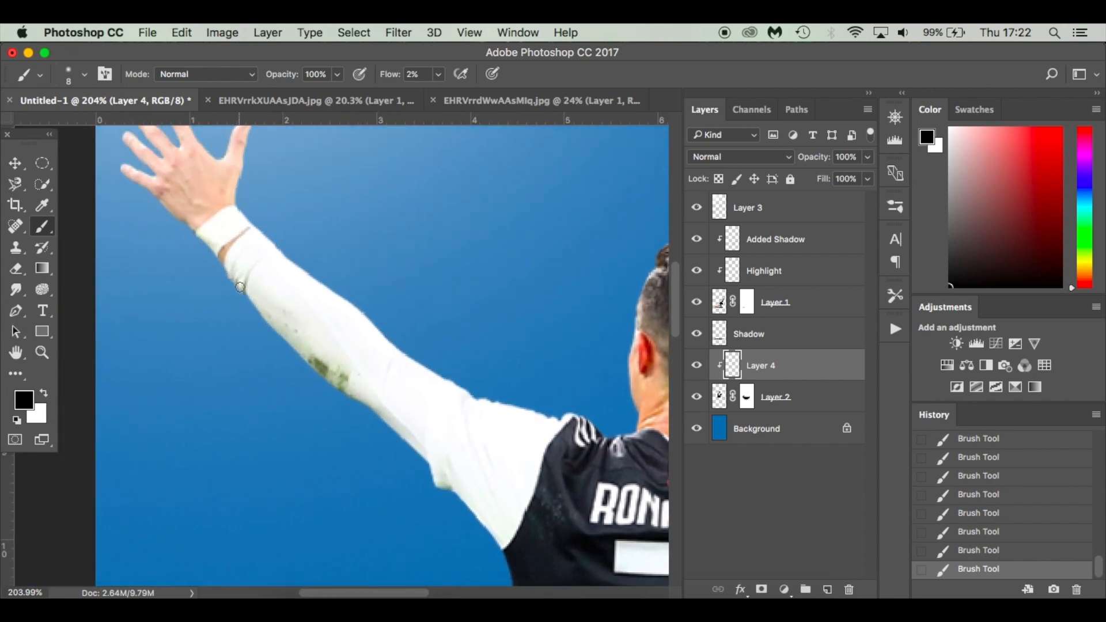
{"action": "key", "text": "bracketright"}
{"action": "key", "text": "bracketright"}
{"action": "key", "text": "bracketright"}
{"action": "key", "text": "bracketright"}
{"action": "key", "text": "bracketright"}
{"action": "left_click_drag", "start_coordinate": [417, 461], "coordinate": [130, 184]}
{"action": "scroll", "coordinate": [210, 254], "scroll_direction": "right", "scroll_amount": 1}
{"action": "scroll", "coordinate": [211, 255], "scroll_direction": "down", "scroll_amount": 1}
{"action": "scroll", "coordinate": [208, 256], "scroll_direction": "right", "scroll_amount": 2}
{"action": "scroll", "coordinate": [209, 256], "scroll_direction": "down", "scroll_amount": 2}
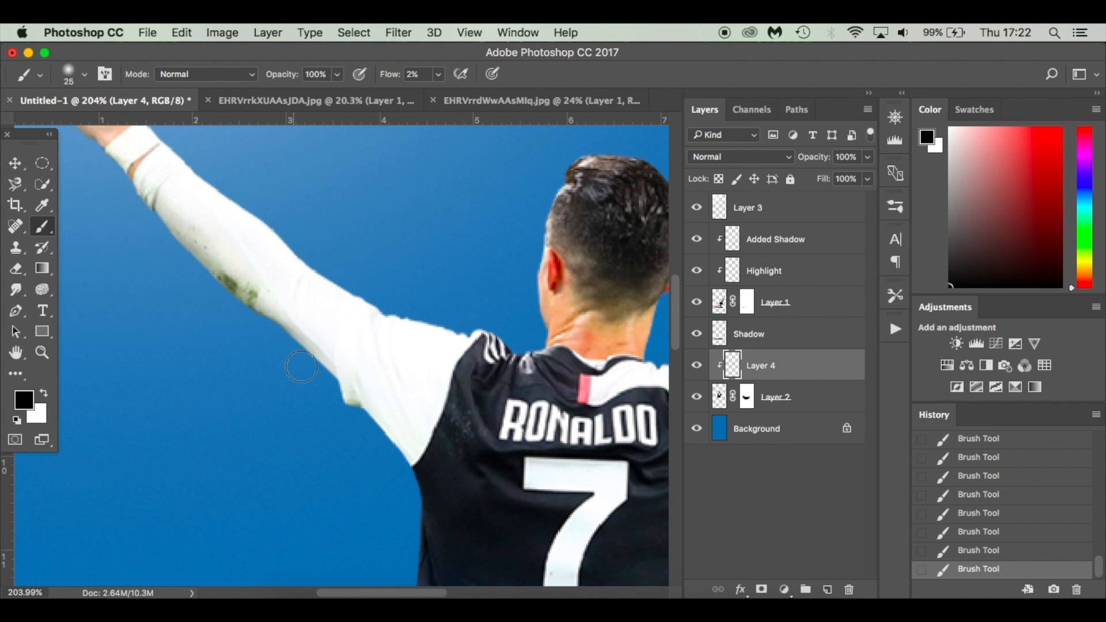
- Examine the standing player's jersey edges and head, and compare the result with and without the Layer 4 shading
{"action": "scroll", "coordinate": [242, 302], "scroll_direction": "right", "scroll_amount": 1}
{"action": "scroll", "coordinate": [242, 303], "scroll_direction": "down", "scroll_amount": 1}
{"action": "scroll", "coordinate": [351, 417], "scroll_direction": "down", "scroll_amount": 3}
{"action": "scroll", "coordinate": [358, 450], "scroll_direction": "right", "scroll_amount": 1}
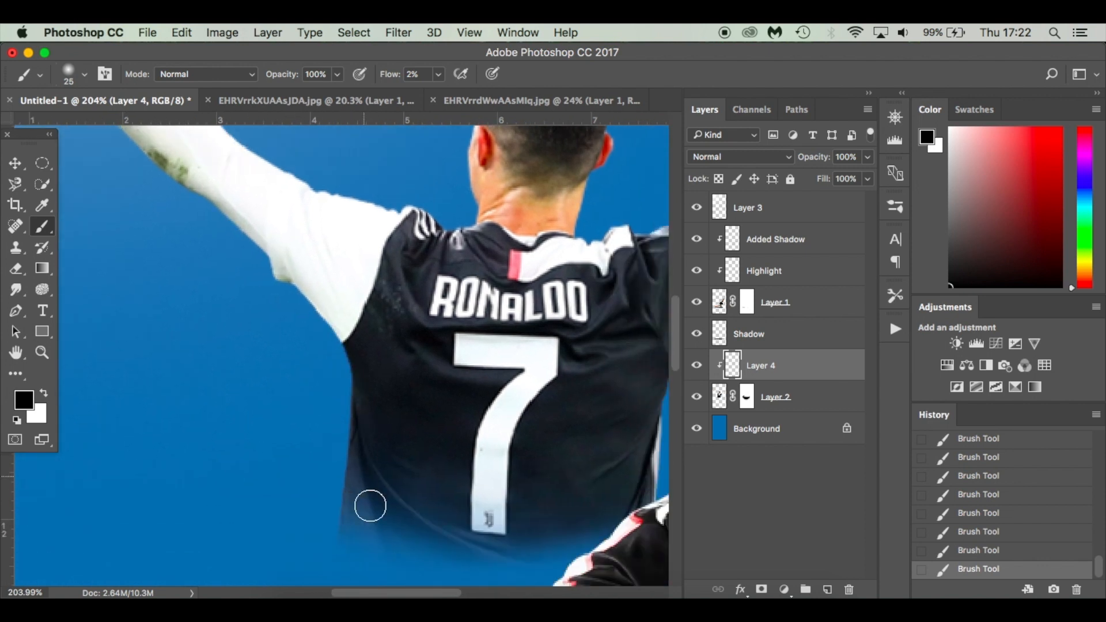
{"action": "scroll", "coordinate": [418, 544], "scroll_direction": "down", "scroll_amount": 1}
{"action": "scroll", "coordinate": [432, 534], "scroll_direction": "right", "scroll_amount": 1}
{"action": "scroll", "coordinate": [432, 534], "scroll_direction": "down", "scroll_amount": 1}
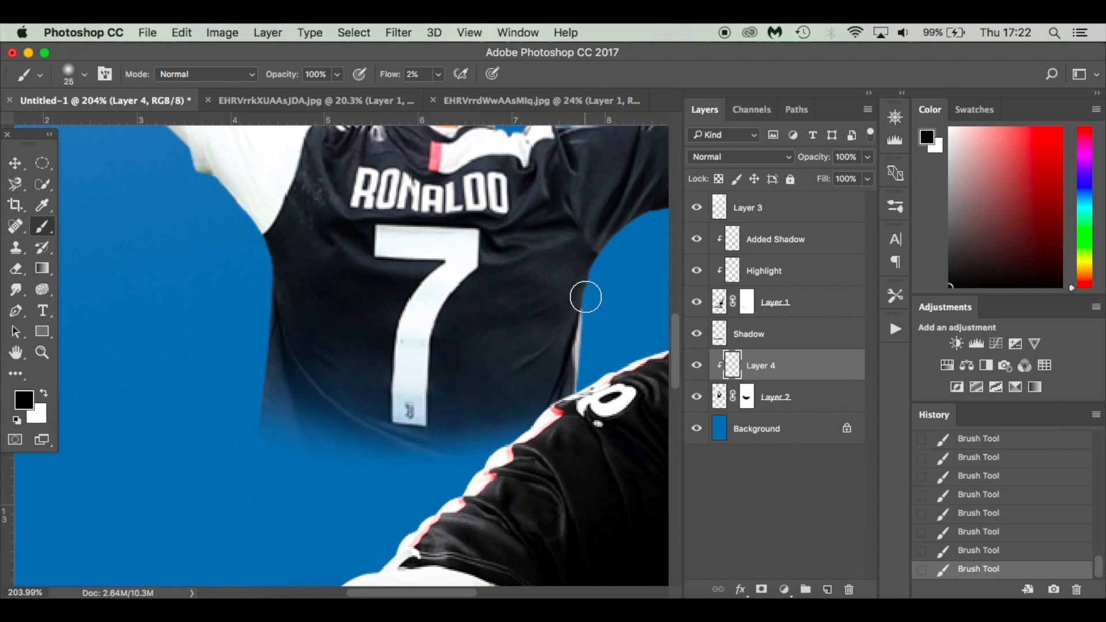
{"action": "scroll", "coordinate": [609, 257], "scroll_direction": "right", "scroll_amount": 2}
{"action": "scroll", "coordinate": [609, 257], "scroll_direction": "up", "scroll_amount": 2}
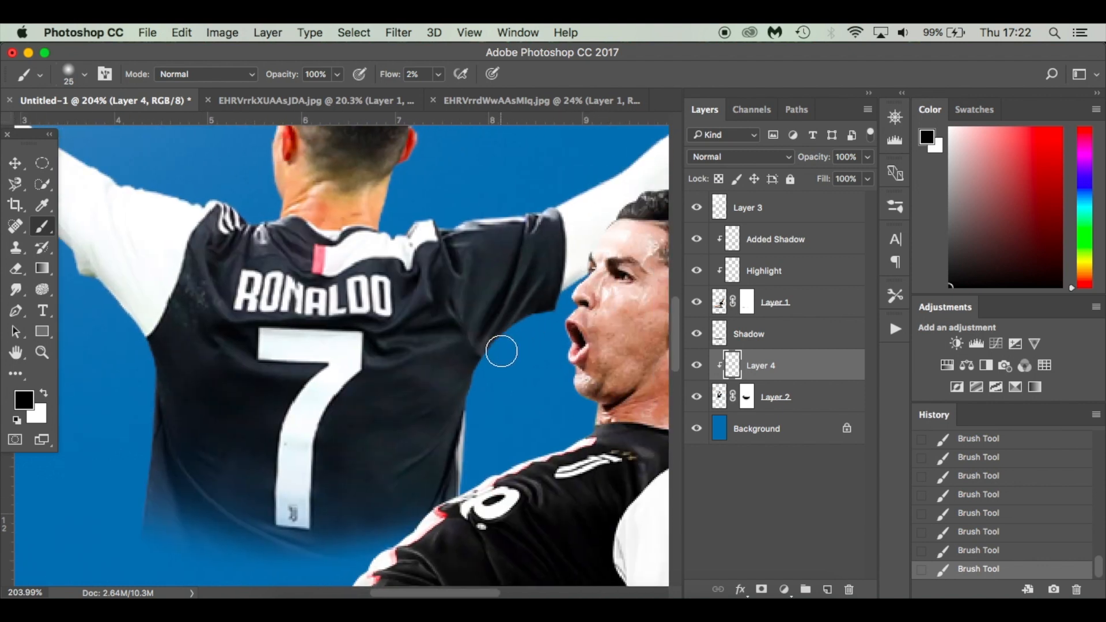
{"action": "scroll", "coordinate": [536, 301], "scroll_direction": "up", "scroll_amount": 5}
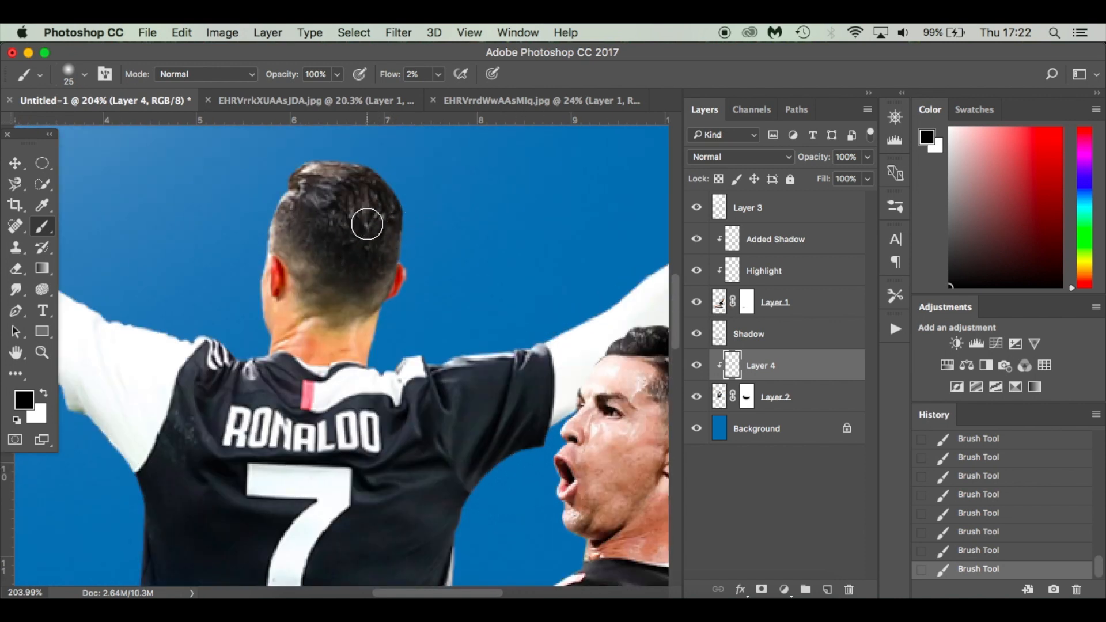
{"action": "left_click", "coordinate": [697, 366]}
{"action": "left_click", "coordinate": [698, 367]}
- Add a new layer clipped to the standing player's Layer 2, beneath Layer 4, and make white the painting colour
{"action": "left_click", "coordinate": [818, 409]}
{"action": "left_click", "coordinate": [827, 590]}
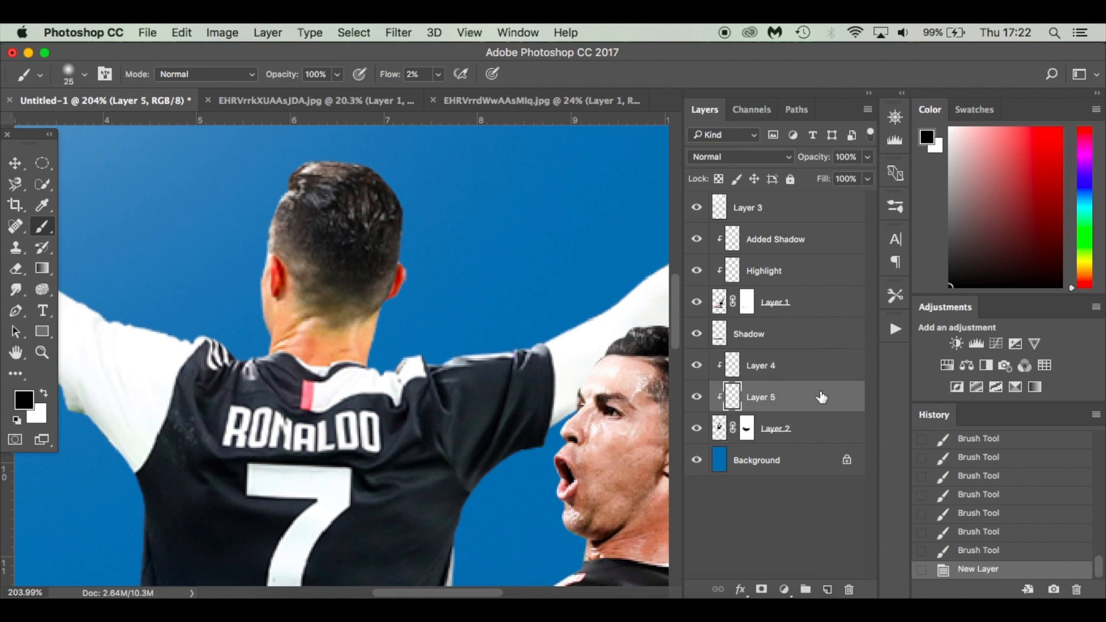
{"action": "key", "text": "x"}
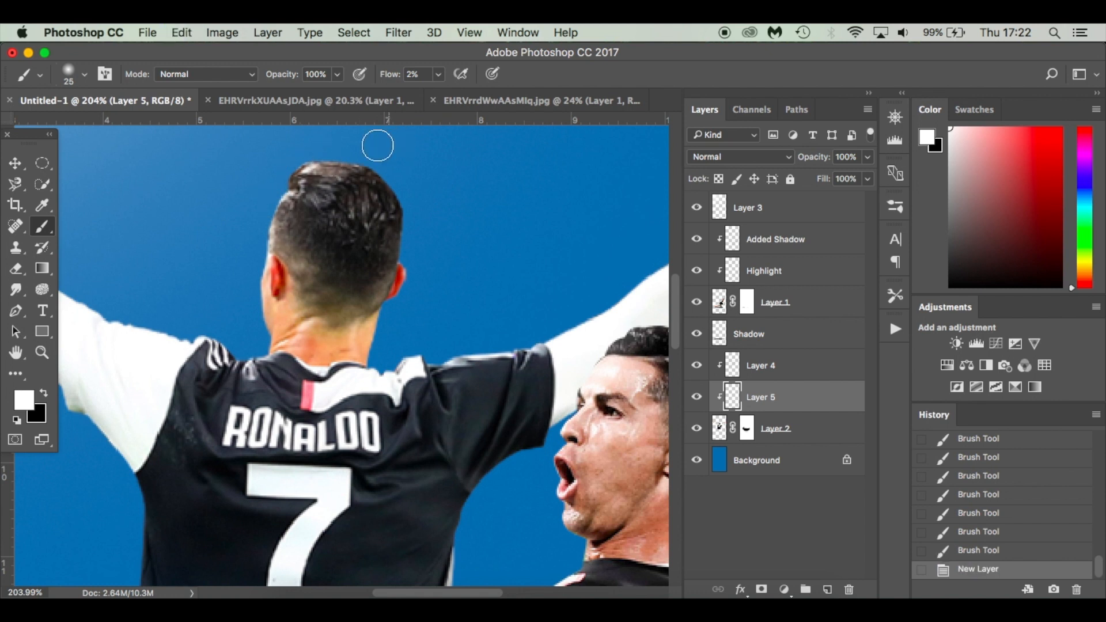
- Brush a faint white highlight along the top of the standing player's hair with the 25 px brush at 2% flow
{"action": "left_click_drag", "start_coordinate": [238, 228], "coordinate": [253, 211]}
{"action": "left_click_drag", "start_coordinate": [260, 204], "coordinate": [426, 159]}
{"action": "left_click_drag", "start_coordinate": [352, 160], "coordinate": [461, 213]}
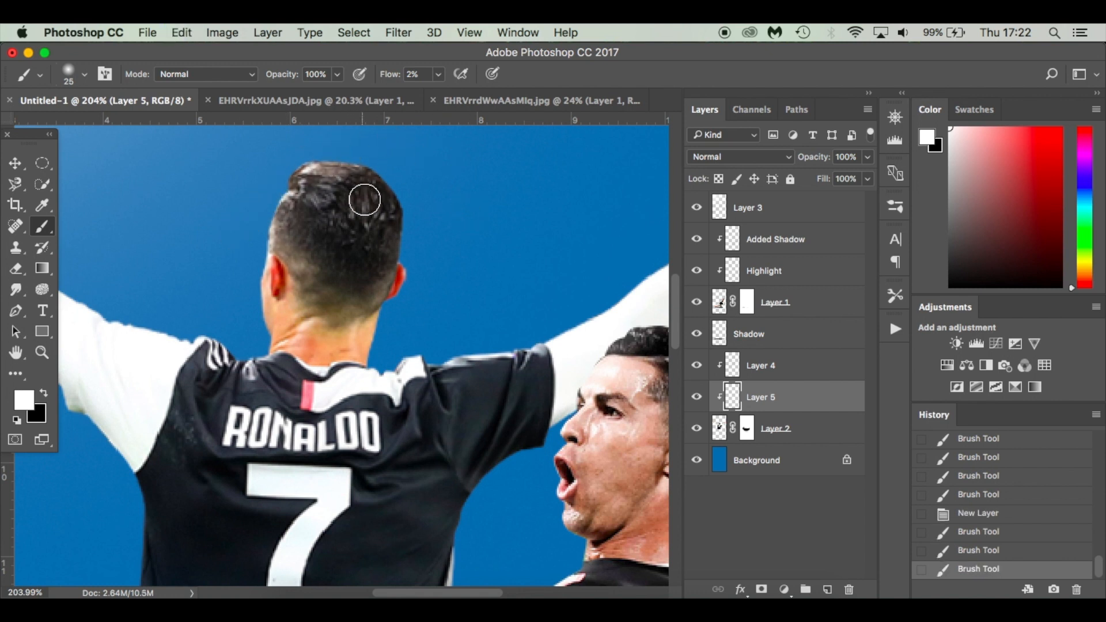
- Highlight the upper edge of the standing player's left arm, from the shoulder to the fingers, in white on Layer 5
{"action": "scroll", "coordinate": [365, 200], "scroll_direction": "left", "scroll_amount": 3}
{"action": "mouse_move", "coordinate": [342, 246]}
{"action": "left_mouse_down"}
{"action": "mouse_move", "coordinate": [343, 299]}
{"action": "mouse_move", "coordinate": [260, 318]}
{"action": "mouse_move", "coordinate": [230, 303]}
{"action": "left_mouse_up"}
{"action": "scroll", "coordinate": [344, 334], "scroll_direction": "left", "scroll_amount": 3}
{"action": "scroll", "coordinate": [208, 276], "scroll_direction": "left", "scroll_amount": 6}
{"action": "scroll", "coordinate": [199, 264], "scroll_direction": "up", "scroll_amount": 2}
{"action": "left_click_drag", "start_coordinate": [216, 213], "coordinate": [371, 348]}
{"action": "scroll", "coordinate": [269, 250], "scroll_direction": "up", "scroll_amount": 5}
{"action": "scroll", "coordinate": [269, 249], "scroll_direction": "left", "scroll_amount": 2}
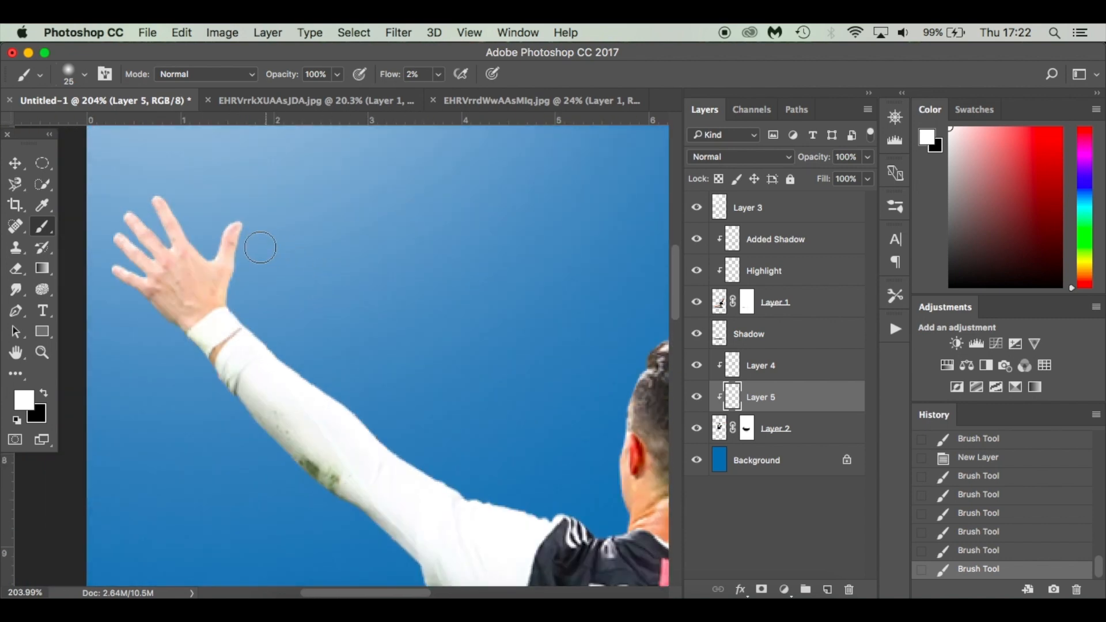
{"action": "mouse_move", "coordinate": [163, 212]}
{"action": "left_mouse_down"}
{"action": "mouse_move", "coordinate": [216, 255]}
{"action": "mouse_move", "coordinate": [242, 218]}
{"action": "left_mouse_up"}
{"action": "scroll", "coordinate": [234, 314], "scroll_direction": "right", "scroll_amount": 14}
{"action": "scroll", "coordinate": [233, 314], "scroll_direction": "down", "scroll_amount": 7}
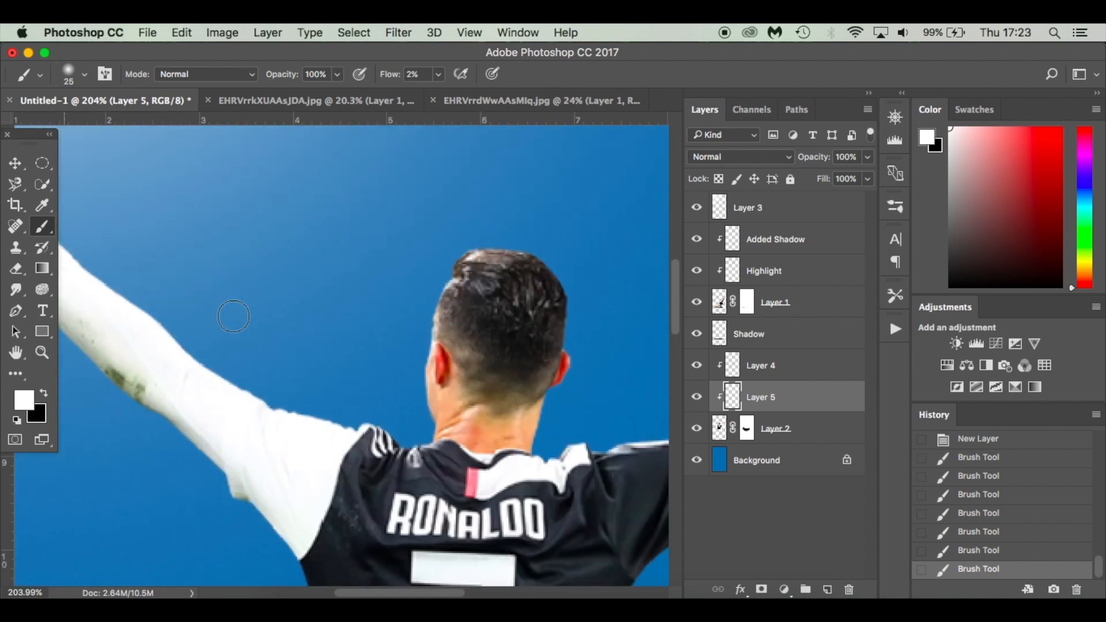
- Highlight the standing player's shoulders and the upper edge of the right arm in white on Layer 5
{"action": "mouse_move", "coordinate": [331, 312]}
{"action": "left_mouse_down"}
{"action": "mouse_move", "coordinate": [397, 350]}
{"action": "mouse_move", "coordinate": [491, 334]}
{"action": "left_mouse_up"}
{"action": "scroll", "coordinate": [393, 319], "scroll_direction": "right", "scroll_amount": 6}
{"action": "left_click_drag", "start_coordinate": [315, 340], "coordinate": [450, 282]}
{"action": "scroll", "coordinate": [535, 202], "scroll_direction": "right", "scroll_amount": 3}
{"action": "scroll", "coordinate": [535, 203], "scroll_direction": "up", "scroll_amount": 2}
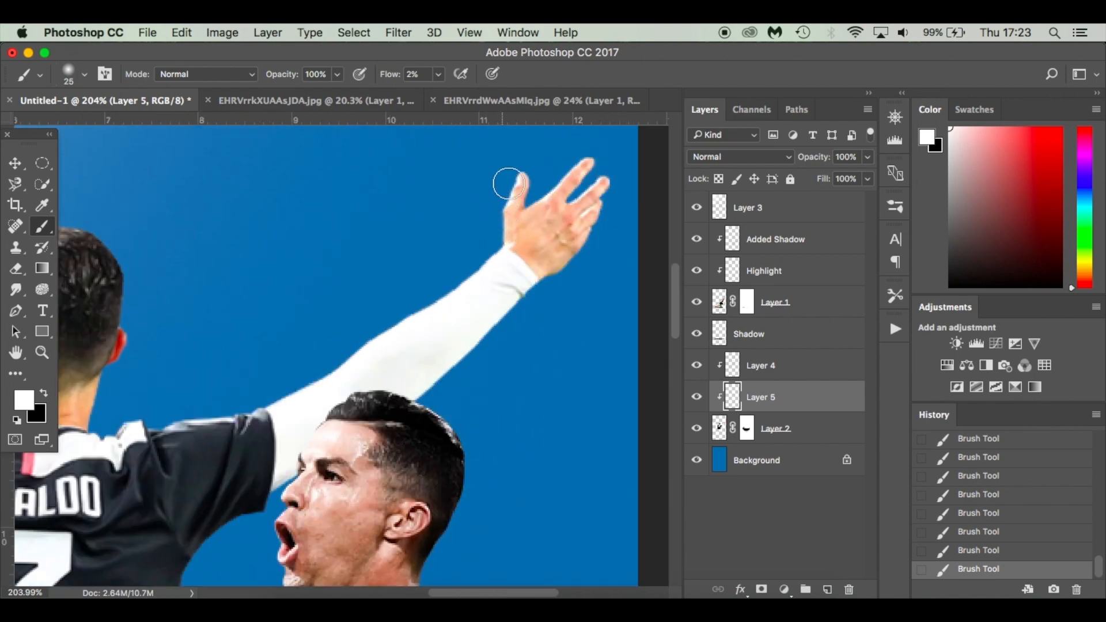
{"action": "scroll", "coordinate": [562, 254], "scroll_direction": "down", "scroll_amount": 3}
{"action": "scroll", "coordinate": [563, 255], "scroll_direction": "left", "scroll_amount": 2}
- Compare the whole wallpaper with and without the standing player's shading on Layer 4
{"action": "key", "text": "super+0"}
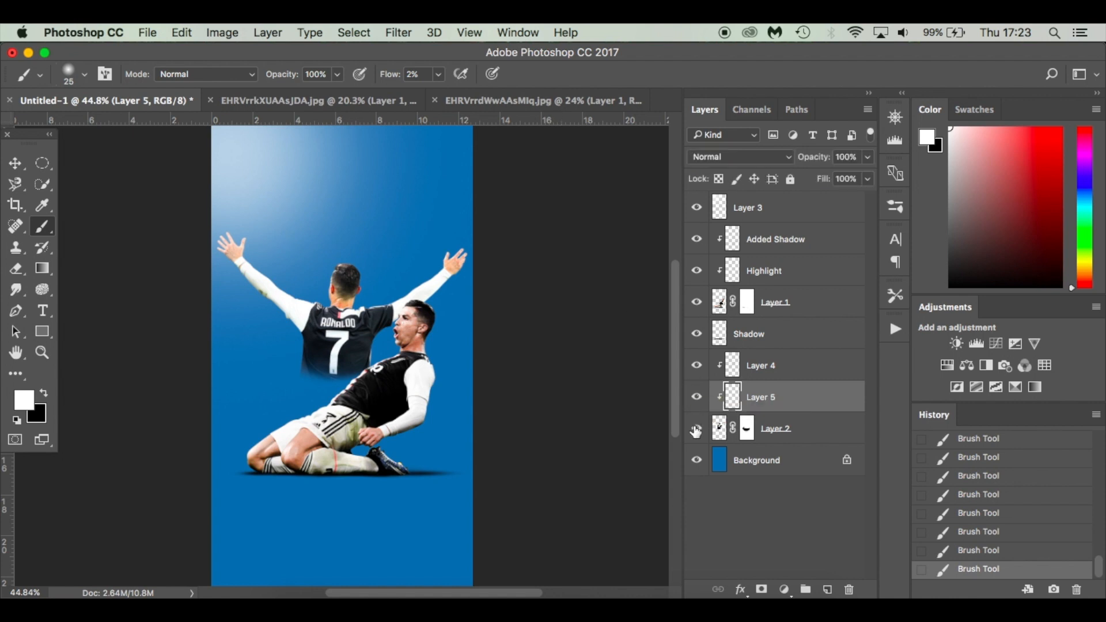
{"action": "left_click", "coordinate": [698, 369]}
{"action": "left_click", "coordinate": [698, 369]}
{"action": "left_click", "coordinate": [698, 369]}
{"action": "left_click", "coordinate": [699, 368]}
- Slightly enlarge Layer 2, Layer 5 and Layer 4 together with Free Transform and move them down behind the kneeling player
{"action": "left_click", "coordinate": [345, 342], "text": "super"}
{"action": "key", "text": "super+t"}
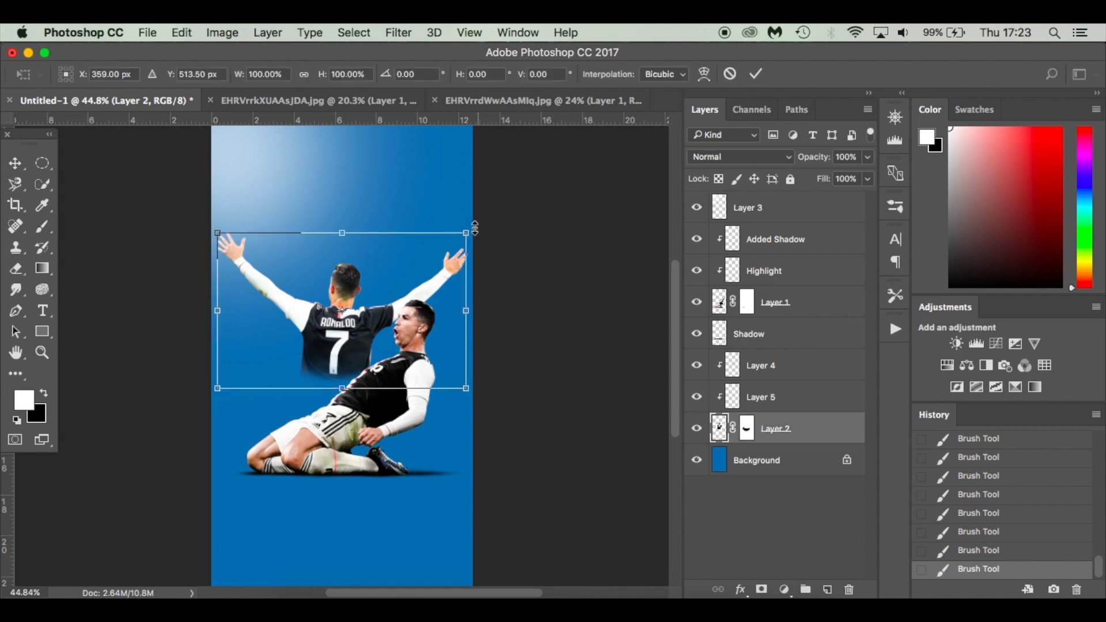
{"action": "key", "text": "Escape"}
{"action": "left_click", "coordinate": [807, 376], "text": "shift"}
{"action": "key", "text": "super+t"}
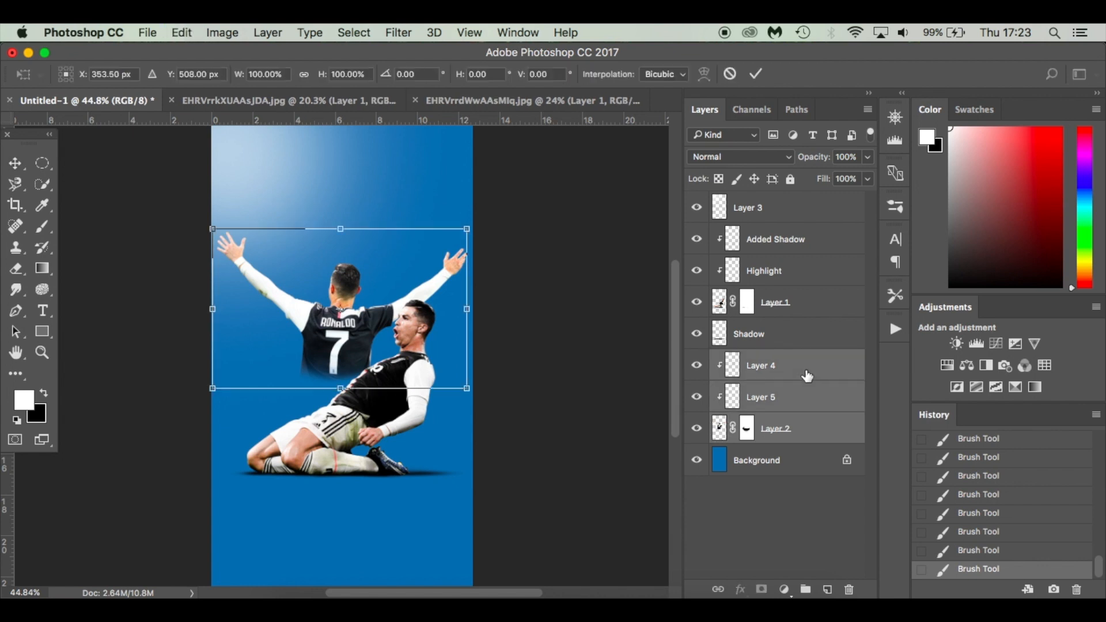
{"action": "left_click_drag", "start_coordinate": [468, 227], "coordinate": [470, 227]}
{"action": "mouse_move", "coordinate": [340, 354]}
{"action": "left_mouse_down"}
{"action": "mouse_move", "coordinate": [340, 382]}
{"action": "mouse_move", "coordinate": [341, 361]}
{"action": "left_mouse_up"}
{"action": "key", "text": "Return"}
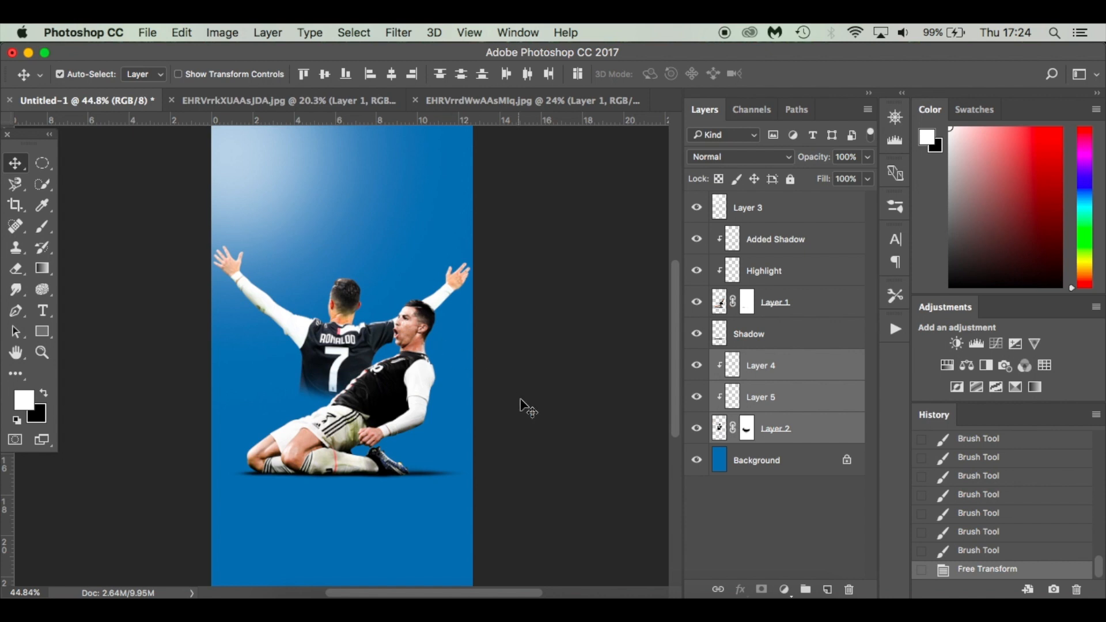
- Add a Hue/Saturation adjustment clipped to the standing player's Layer 2 with saturation set to -20
{"action": "left_click", "coordinate": [809, 438]}
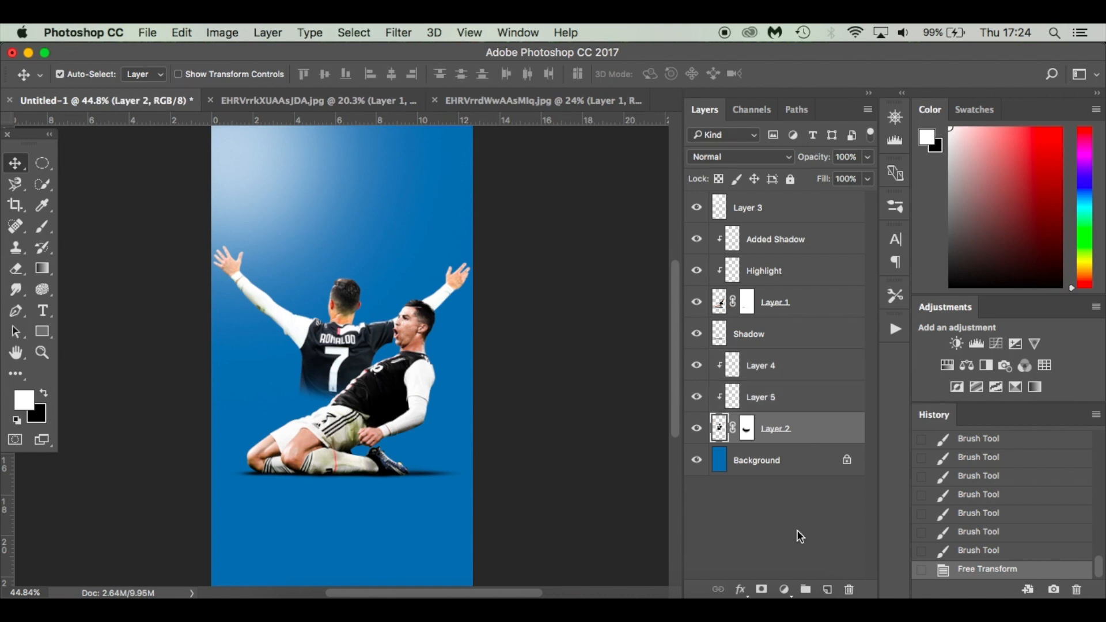
{"action": "left_click", "coordinate": [784, 589]}
{"action": "left_click", "coordinate": [827, 410]}
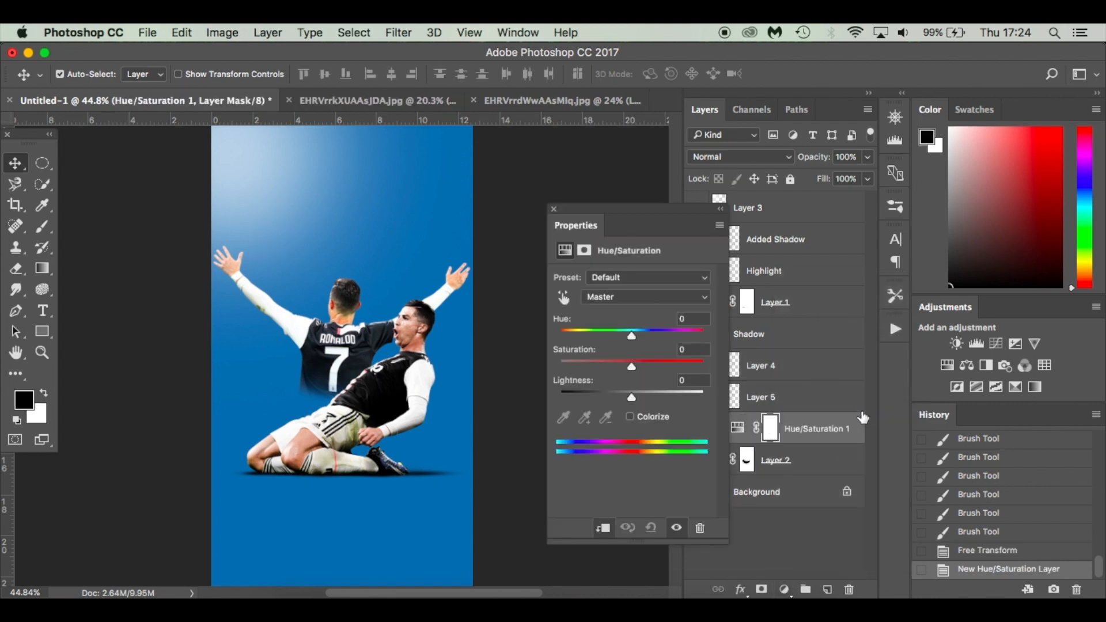
{"action": "mouse_move", "coordinate": [633, 367]}
{"action": "left_mouse_down"}
{"action": "mouse_move", "coordinate": [555, 368]}
{"action": "mouse_move", "coordinate": [615, 368]}
{"action": "left_mouse_up"}
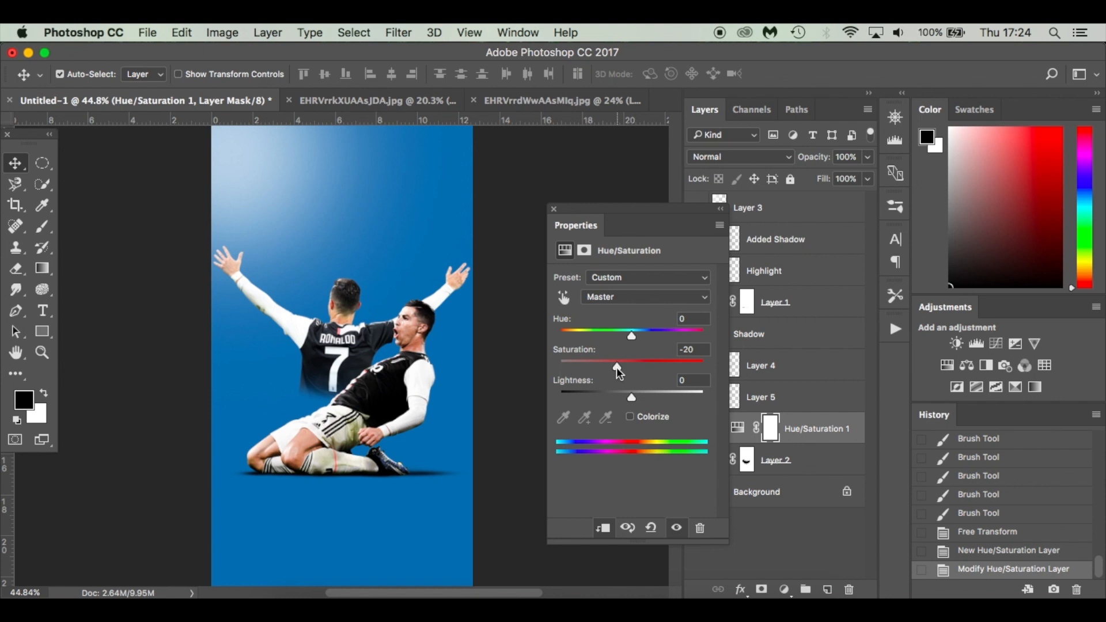
{"action": "left_click", "coordinate": [554, 210]}
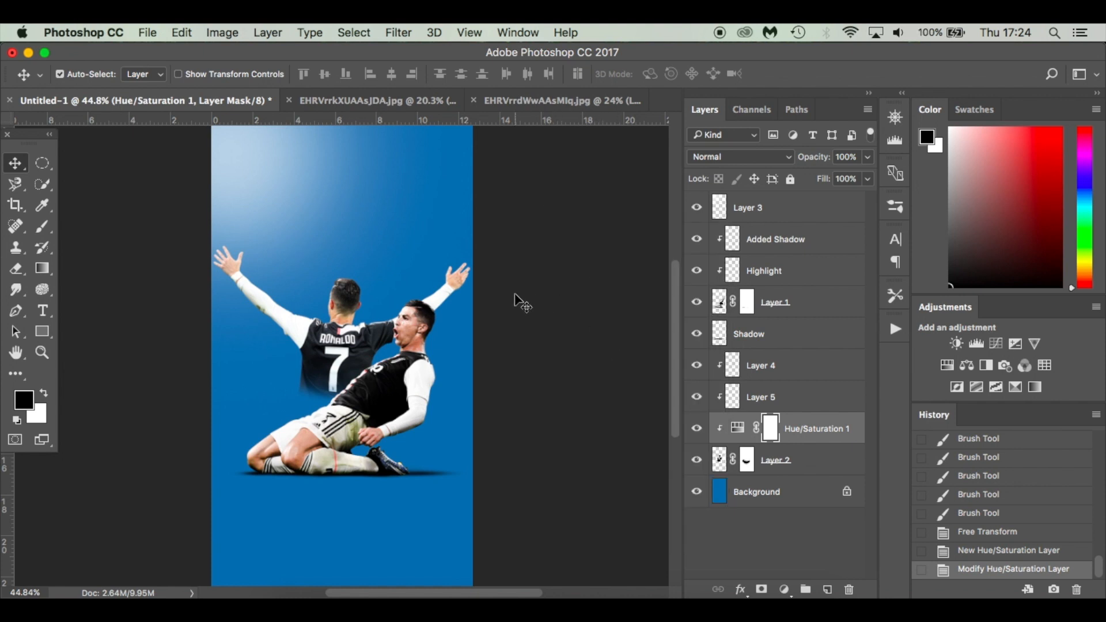
- Place the black Champions League logo image into the wallpaper as an embedded smart object above Hue/Saturation 1
{"action": "scroll", "coordinate": [489, 308], "scroll_direction": "left", "scroll_amount": 4}
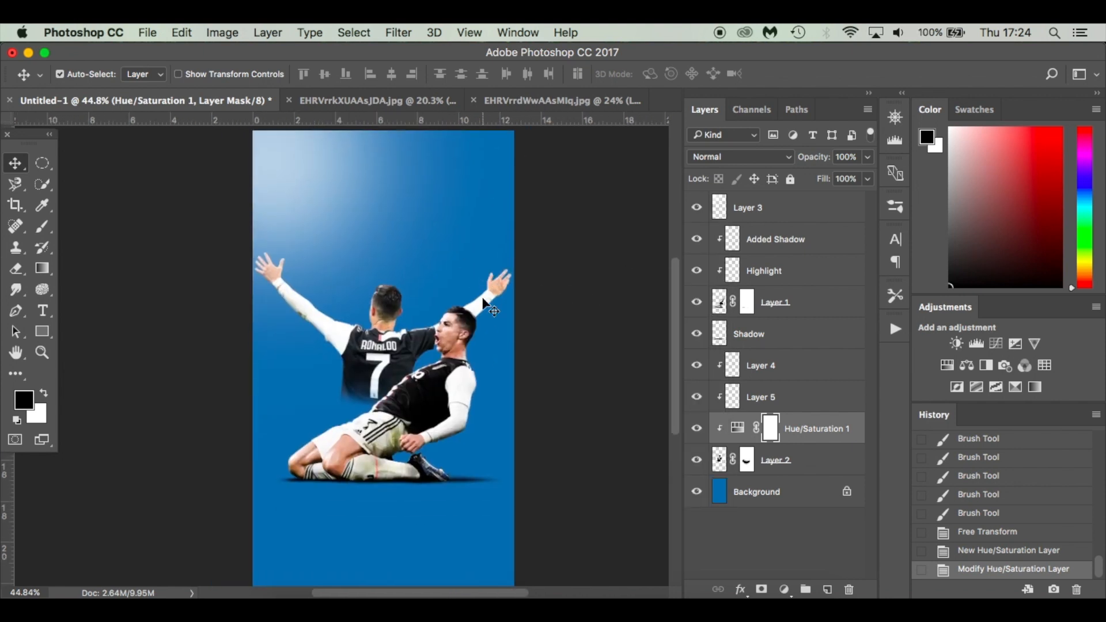
{"action": "left_click", "coordinate": [768, 608]}
{"action": "left_click_drag", "start_coordinate": [771, 559], "coordinate": [459, 502]}
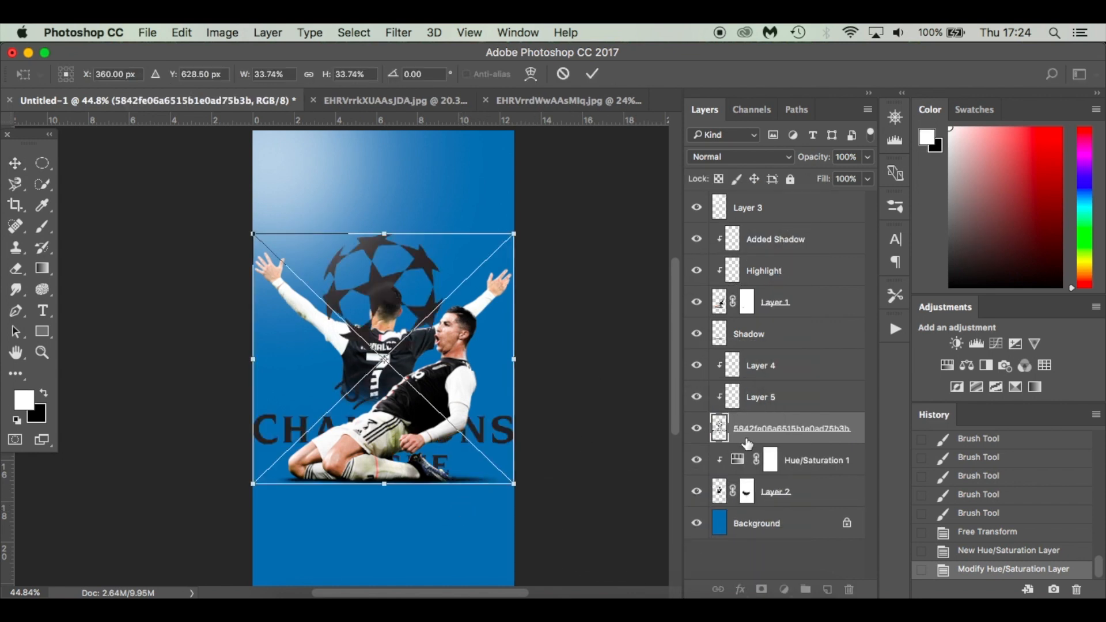
{"action": "key", "text": "Return"}
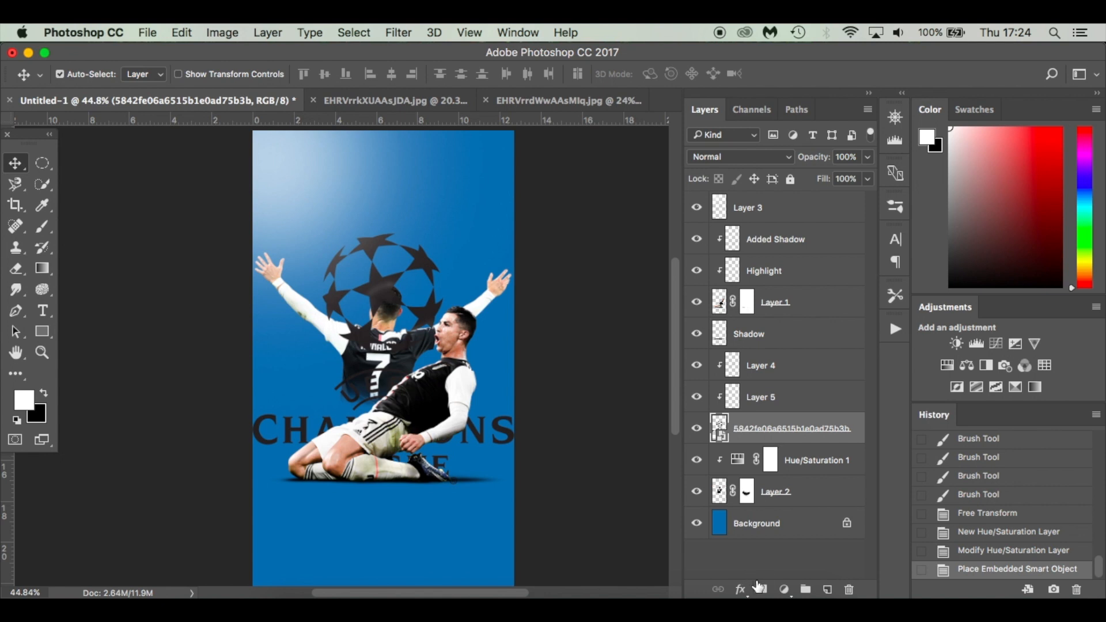
- Add a layer mask to the logo and hide its lettering with a 400 px black brush at 100% flow
{"action": "left_click", "coordinate": [762, 590]}
{"action": "key", "text": "b"}
{"action": "key", "text": "bracketright"}
{"action": "key", "text": "bracketright"}
{"action": "key", "text": "bracketright"}
{"action": "key", "text": "bracketright"}
{"action": "key", "text": "bracketright"}
{"action": "key", "text": "bracketright"}
{"action": "key", "text": "bracketright"}
{"action": "key", "text": "bracketright"}
{"action": "key", "text": "bracketright"}
{"action": "key", "text": "bracketright"}
{"action": "key", "text": "bracketright"}
{"action": "key", "text": "bracketright"}
{"action": "key", "text": "bracketright"}
{"action": "key", "text": "bracketright"}
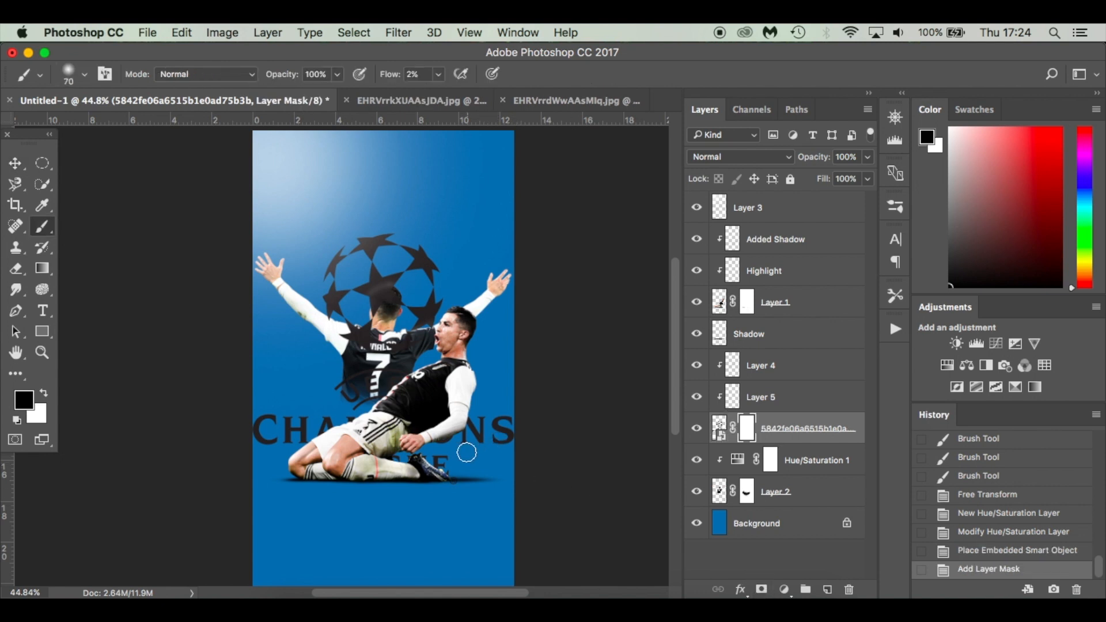
{"action": "left_click", "coordinate": [439, 74]}
{"action": "left_click_drag", "start_coordinate": [440, 97], "coordinate": [531, 118]}
{"action": "right_click", "coordinate": [322, 519]}
{"action": "left_click", "coordinate": [369, 499]}
{"action": "mouse_move", "coordinate": [273, 454]}
{"action": "left_mouse_down"}
{"action": "mouse_move", "coordinate": [384, 437]}
{"action": "mouse_move", "coordinate": [473, 449]}
{"action": "mouse_move", "coordinate": [455, 455]}
{"action": "left_mouse_up"}
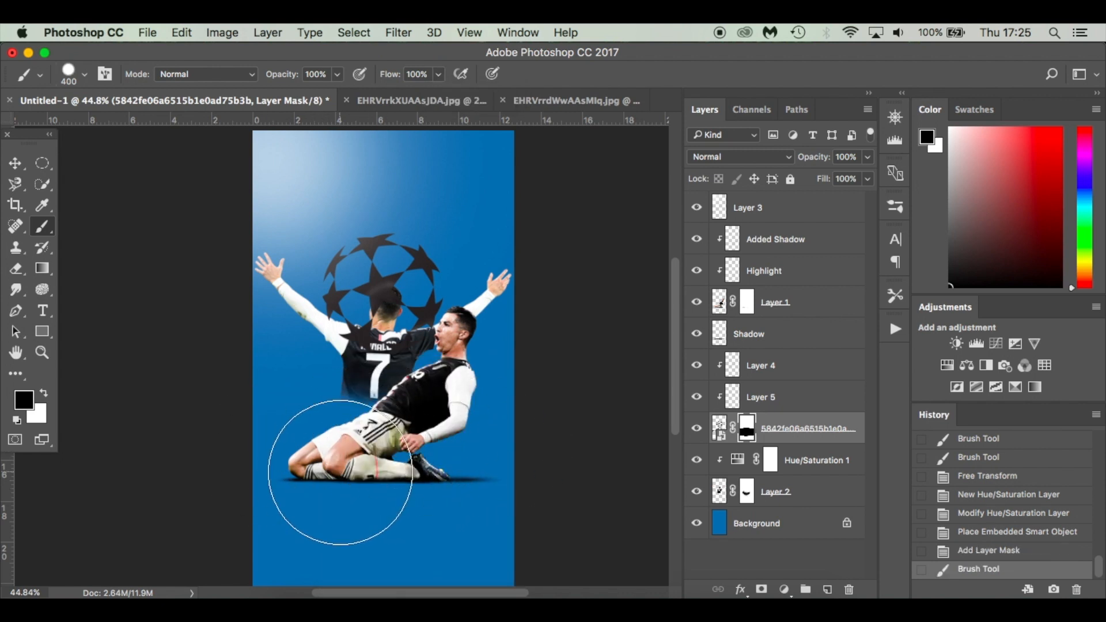
- Move the logo layer beneath the standing player's Layer 2, directly above Background
{"action": "key", "text": "v"}
{"action": "left_click_drag", "start_coordinate": [815, 426], "coordinate": [814, 494]}
{"action": "key", "text": "x"}
- Enlarge the star-ball logo with Free Transform so it spreads across the wallpaper's width behind both players
{"action": "key", "text": "ctrl+t"}
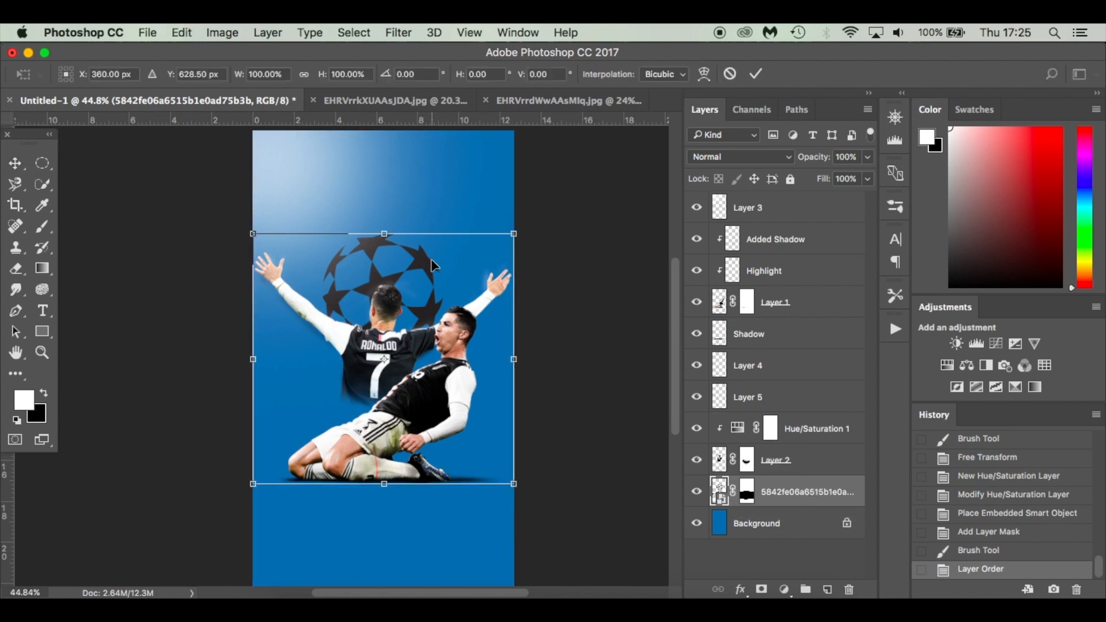
{"action": "mouse_move", "coordinate": [433, 262]}
{"action": "left_mouse_down"}
{"action": "mouse_move", "coordinate": [439, 198]}
{"action": "mouse_move", "coordinate": [434, 254]}
{"action": "left_mouse_up"}
{"action": "left_click_drag", "start_coordinate": [517, 468], "coordinate": [589, 537]}
{"action": "left_click_drag", "start_coordinate": [489, 317], "coordinate": [499, 429]}
{"action": "left_click_drag", "start_coordinate": [589, 267], "coordinate": [668, 189]}
{"action": "key", "text": "Return"}
- Set the logo layer's fill to 10% and move the logo up behind the standing player
{"action": "left_click", "coordinate": [868, 179]}
{"action": "left_click", "coordinate": [819, 197]}
{"action": "left_click_drag", "start_coordinate": [808, 197], "coordinate": [798, 196]}
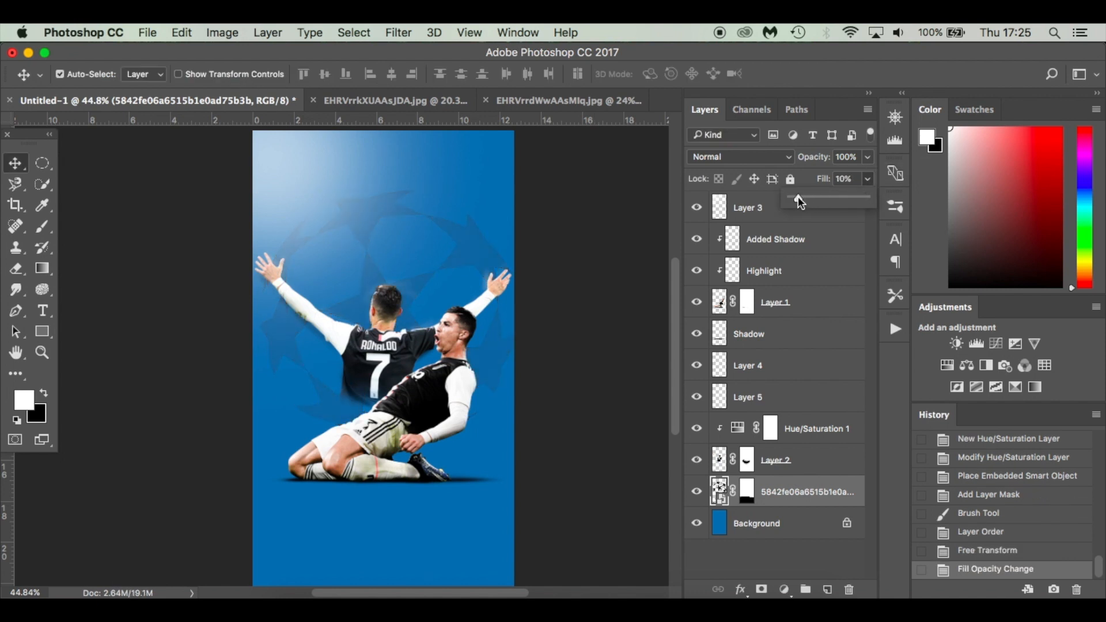
{"action": "left_click_drag", "start_coordinate": [472, 259], "coordinate": [475, 219]}
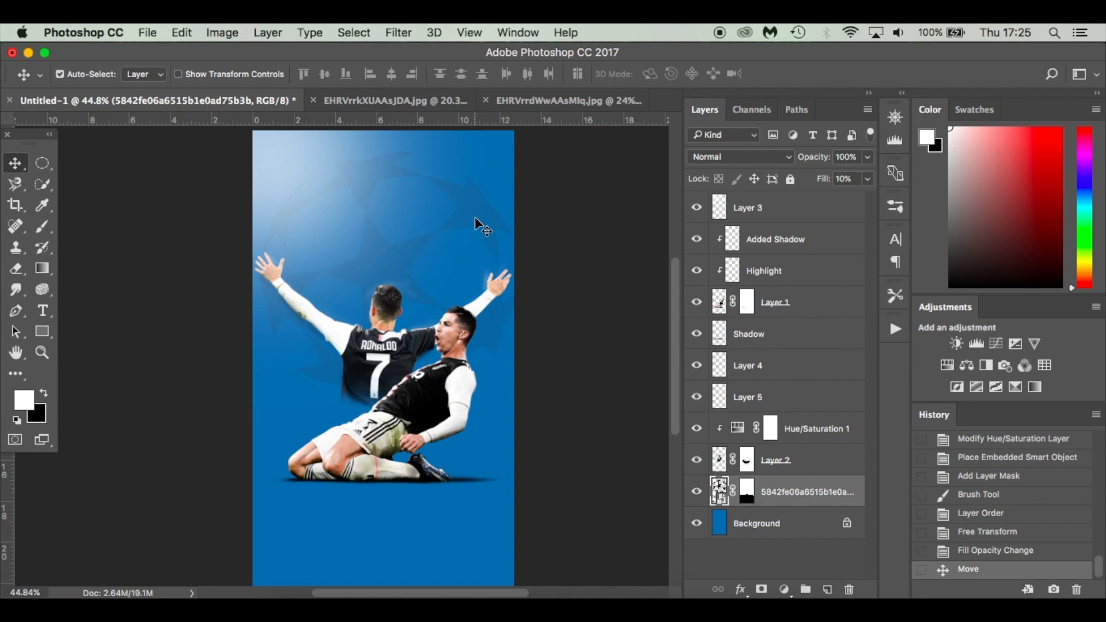
- Reduce the star-ball logo layer's fill to 5% so the pattern is fainter behind the players
{"action": "left_click", "coordinate": [868, 180]}
{"action": "key", "text": "Down"}
{"action": "key", "text": "Down"}
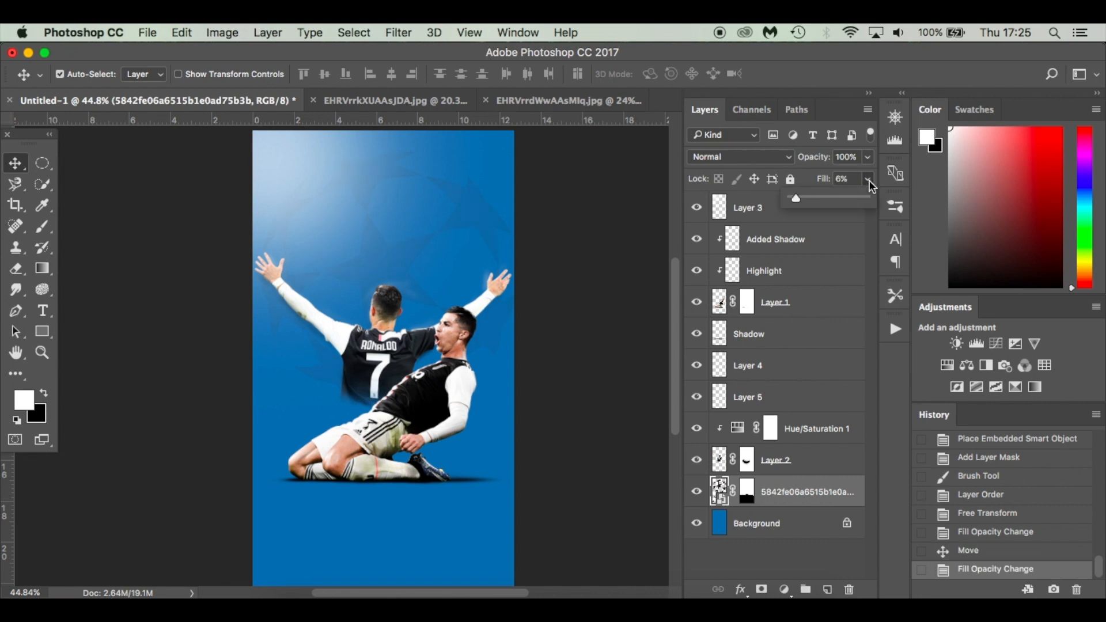
{"action": "left_click", "coordinate": [870, 182]}
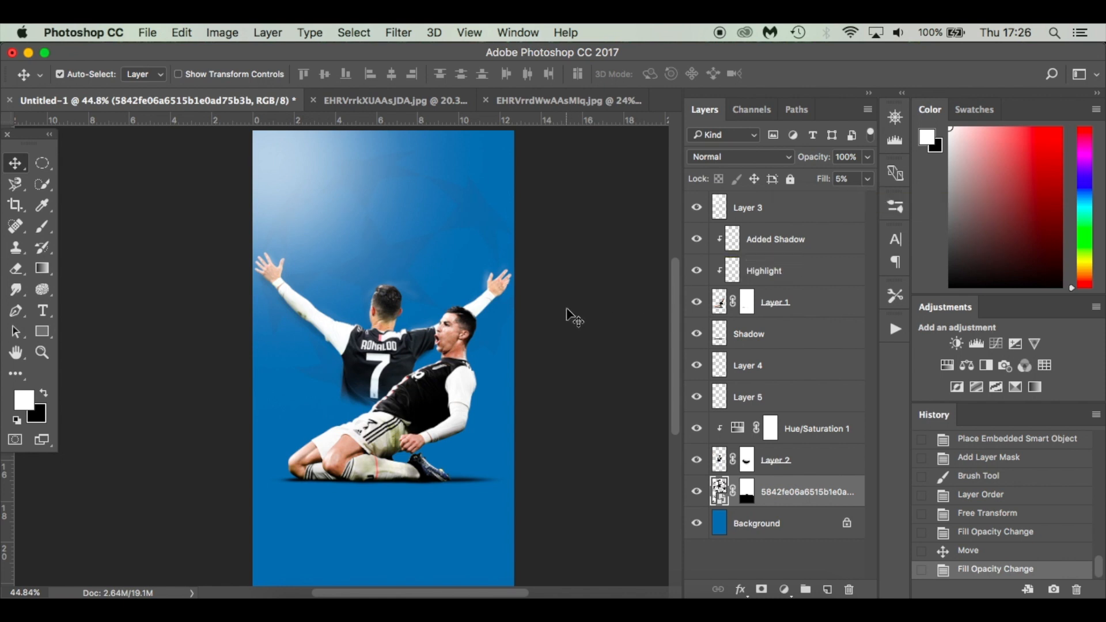
- Select the kneeling player's Layer 1 with its Highlight and Added Shadow layers and nudge them slightly down onto the ground shadow
{"action": "left_click", "coordinate": [428, 395]}
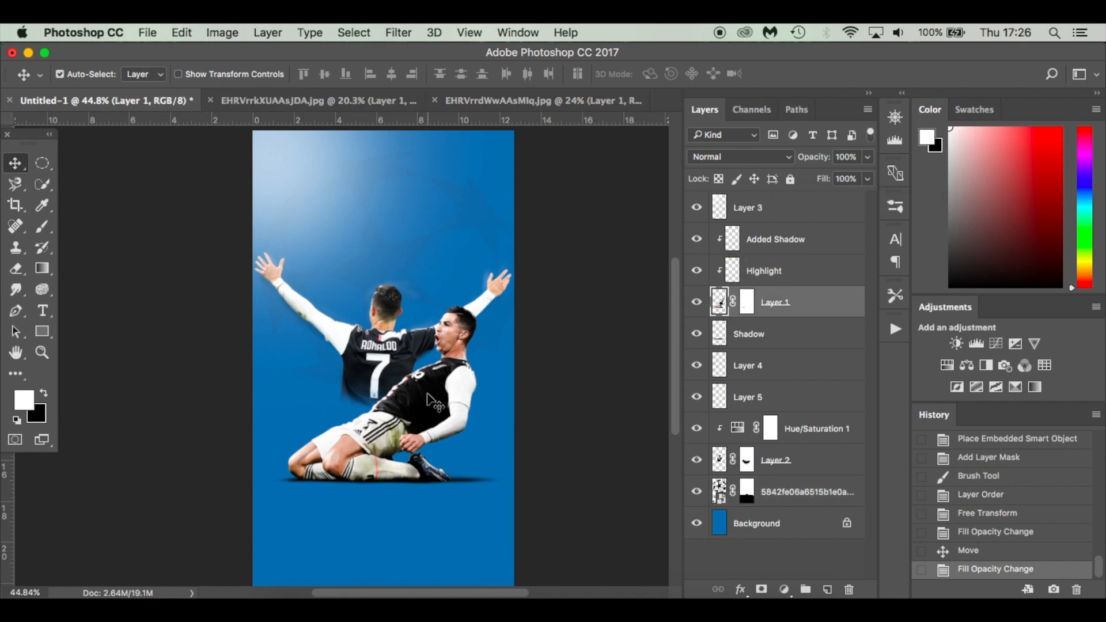
{"action": "left_click", "coordinate": [814, 241], "text": "shift"}
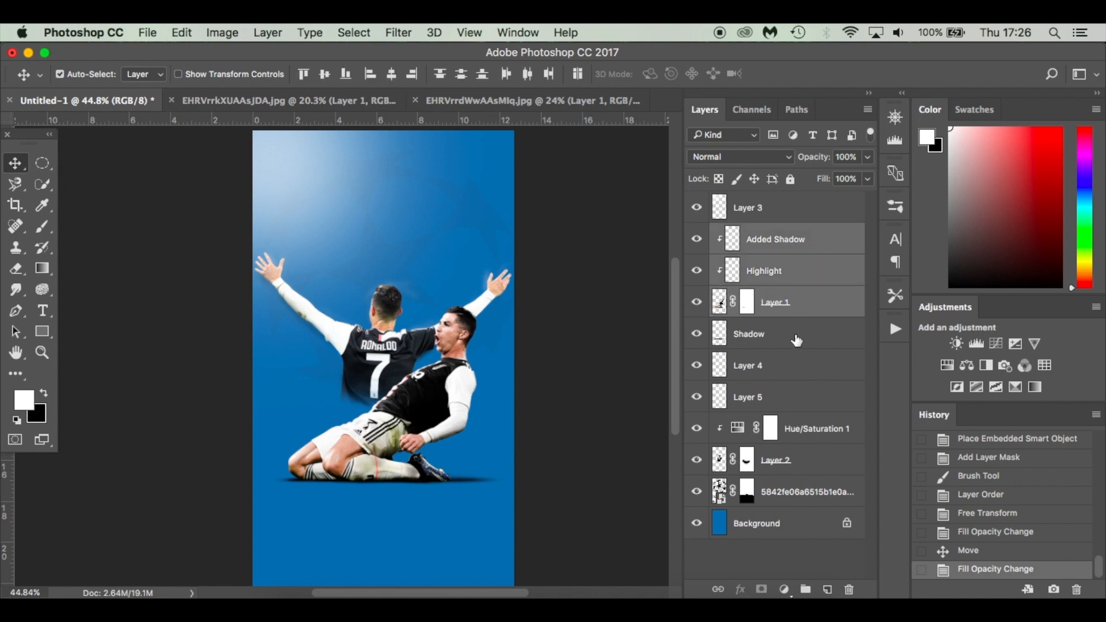
{"action": "left_click", "coordinate": [800, 347], "text": "shift"}
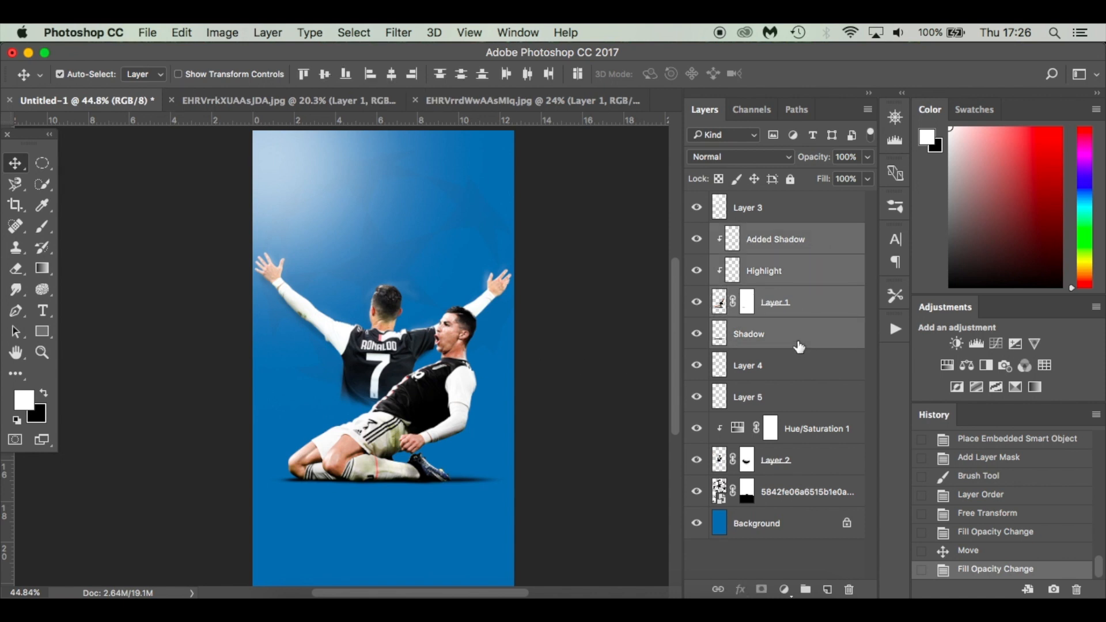
{"action": "key", "text": "shift+Down"}
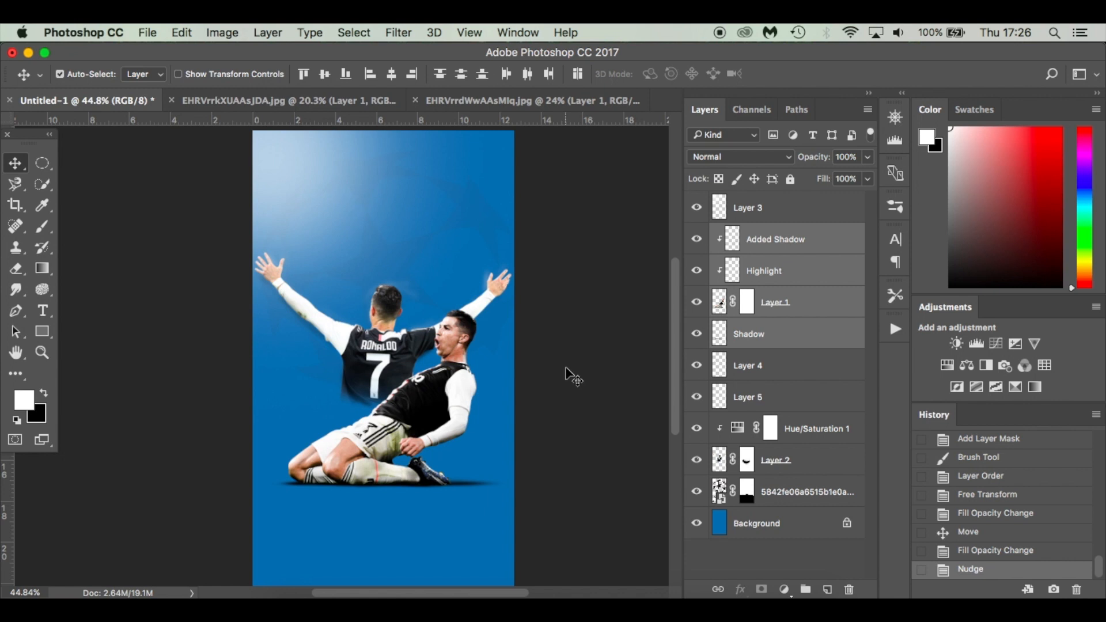
- Stamp all visible layers into a new layer above Layer 3 and convert it to a smart object
{"action": "left_click", "coordinate": [797, 367]}
{"action": "left_click", "coordinate": [805, 220]}
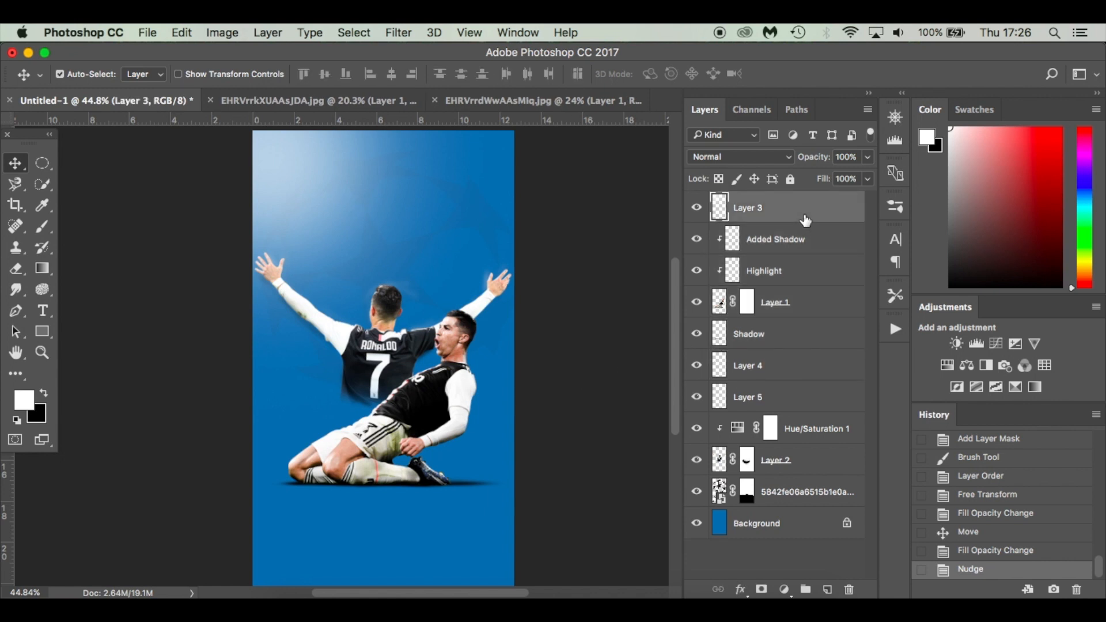
{"action": "key", "text": "super+alt+shift+e"}
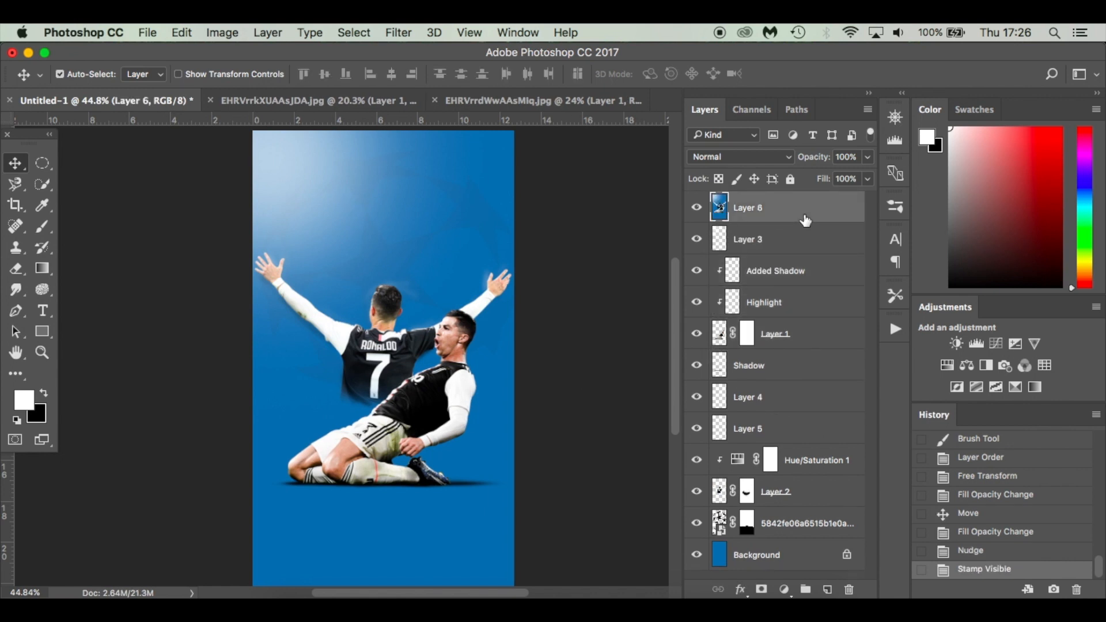
{"action": "right_click", "coordinate": [806, 220]}
{"action": "left_click", "coordinate": [861, 397]}
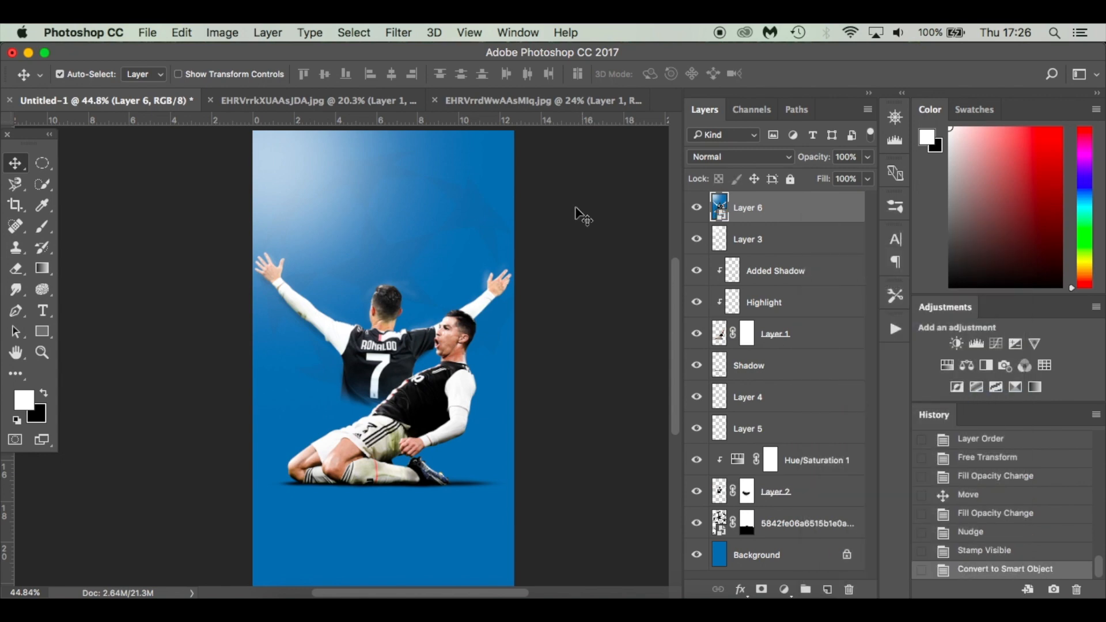
- Apply a subtle monochromatic Gaussian Add Noise filter to the stamped smart object, check the grain up close, and deselect the layer
{"action": "left_click", "coordinate": [399, 33]}
{"action": "mouse_move", "coordinate": [478, 272]}
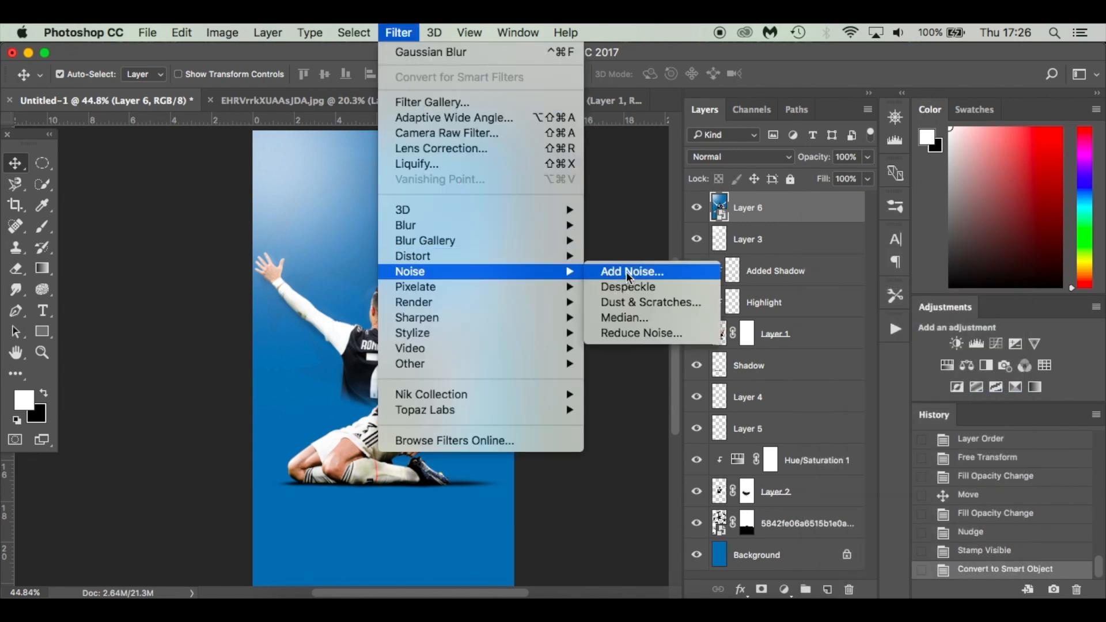
{"action": "left_click", "coordinate": [631, 273]}
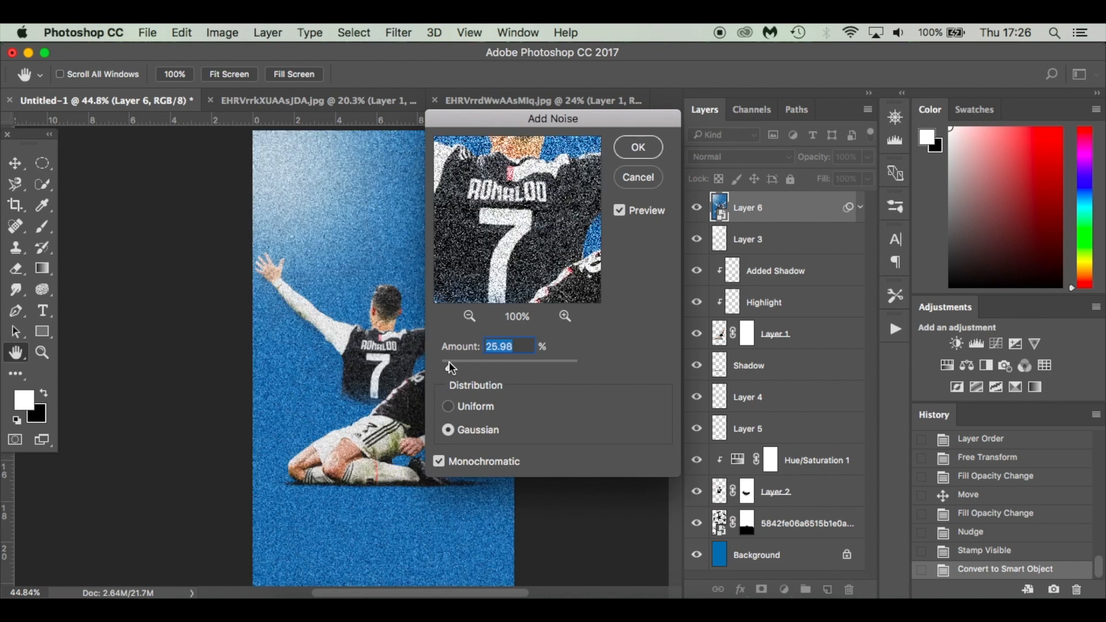
{"action": "key", "text": "BackSpace"}
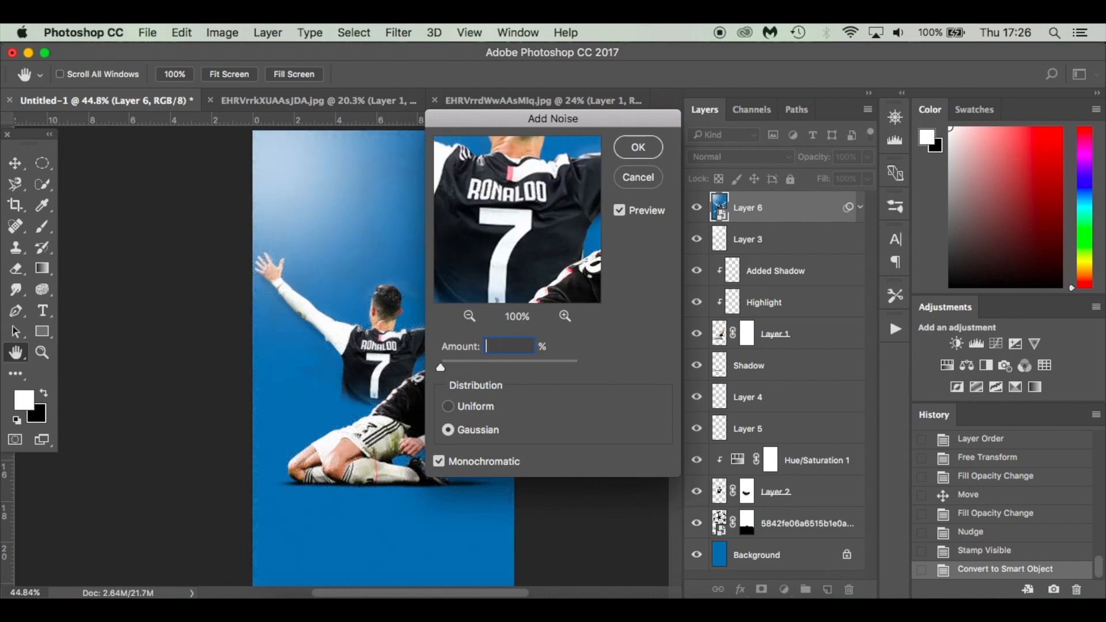
{"action": "key", "text": "Return"}
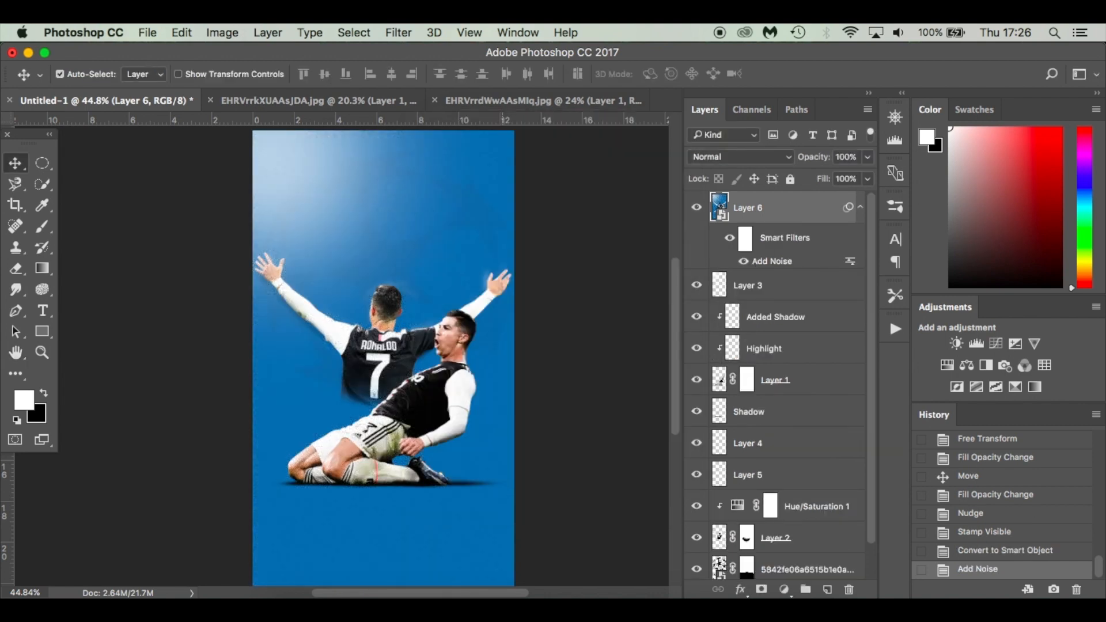
{"action": "scroll", "coordinate": [507, 352], "scroll_direction": "up", "scroll_amount": 3}
{"action": "scroll", "coordinate": [506, 349], "scroll_direction": "up", "scroll_amount": 5}
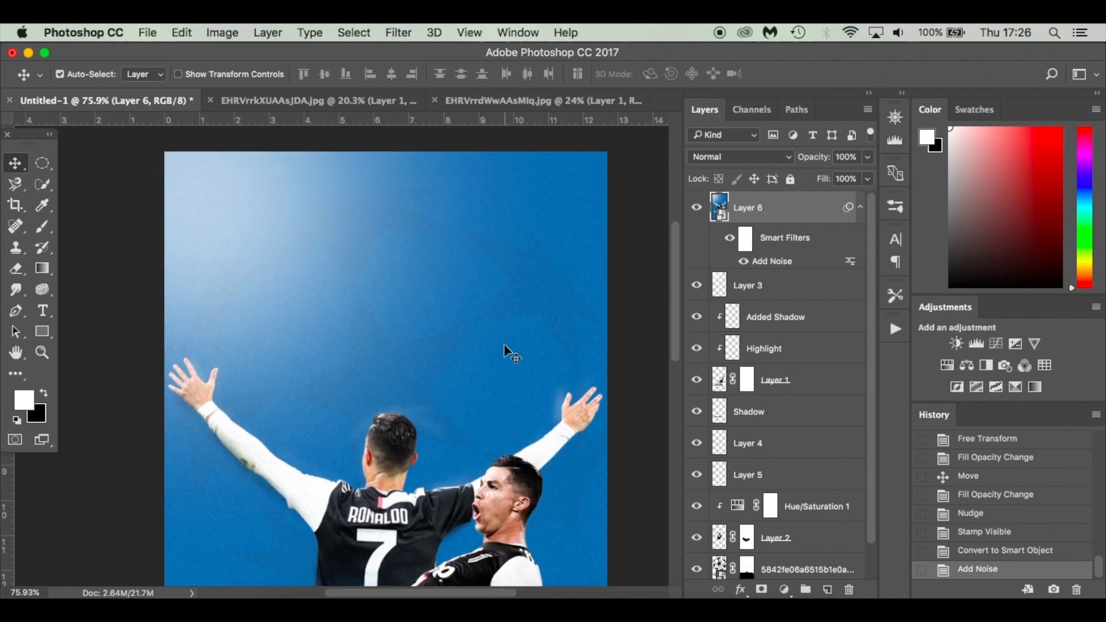
{"action": "scroll", "coordinate": [506, 349], "scroll_direction": "down", "scroll_amount": 10}
{"action": "scroll", "coordinate": [505, 352], "scroll_direction": "up", "scroll_amount": 4}
{"action": "key", "text": "super+0"}
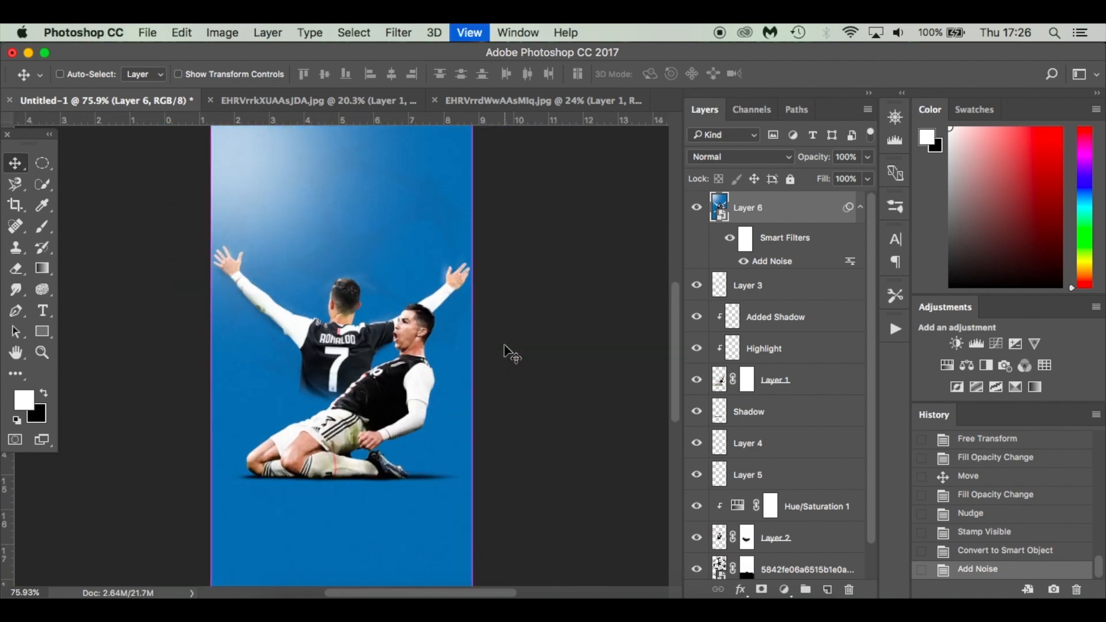
{"action": "left_click", "coordinate": [615, 288]}
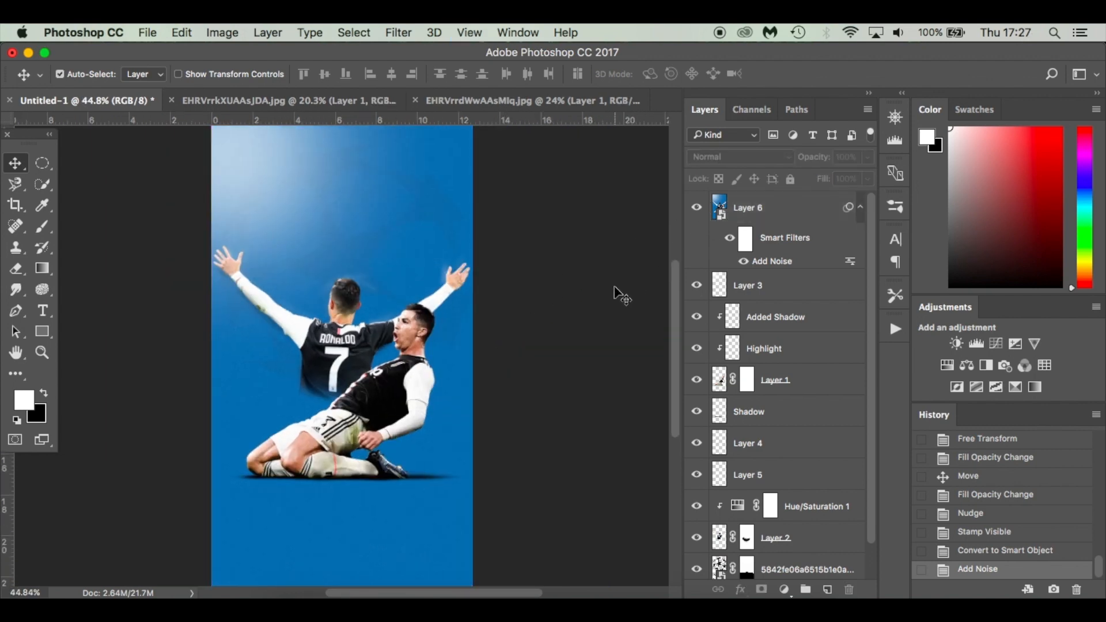